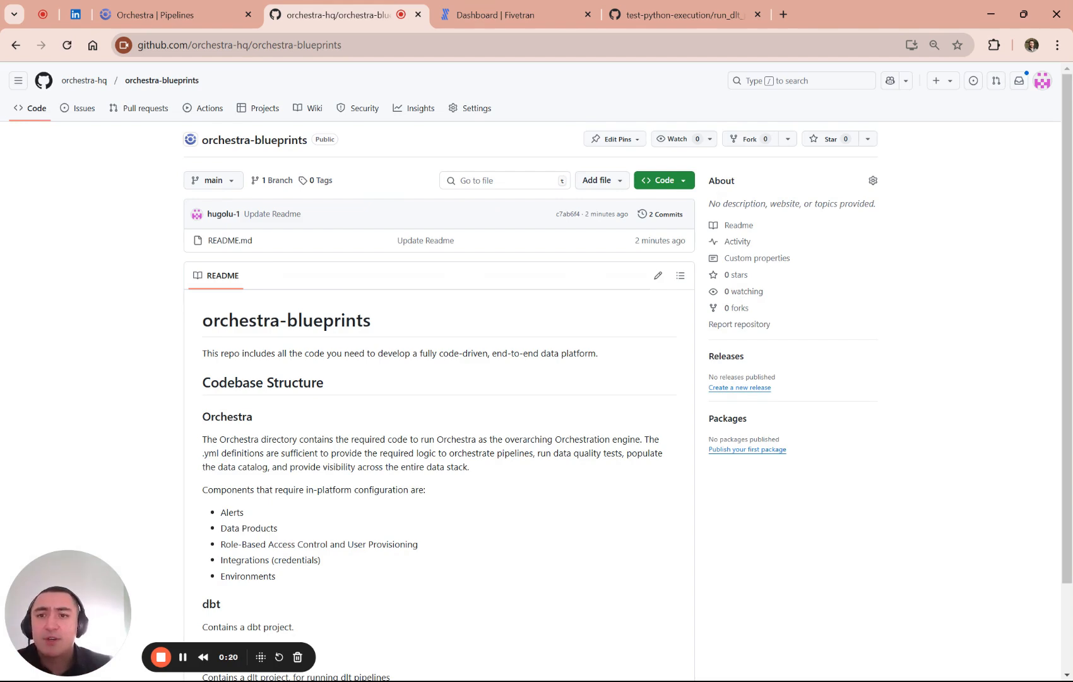
- Switch to Orchestra and check the GitHub connection in both the profile settings and the account settings
click(151, 14)
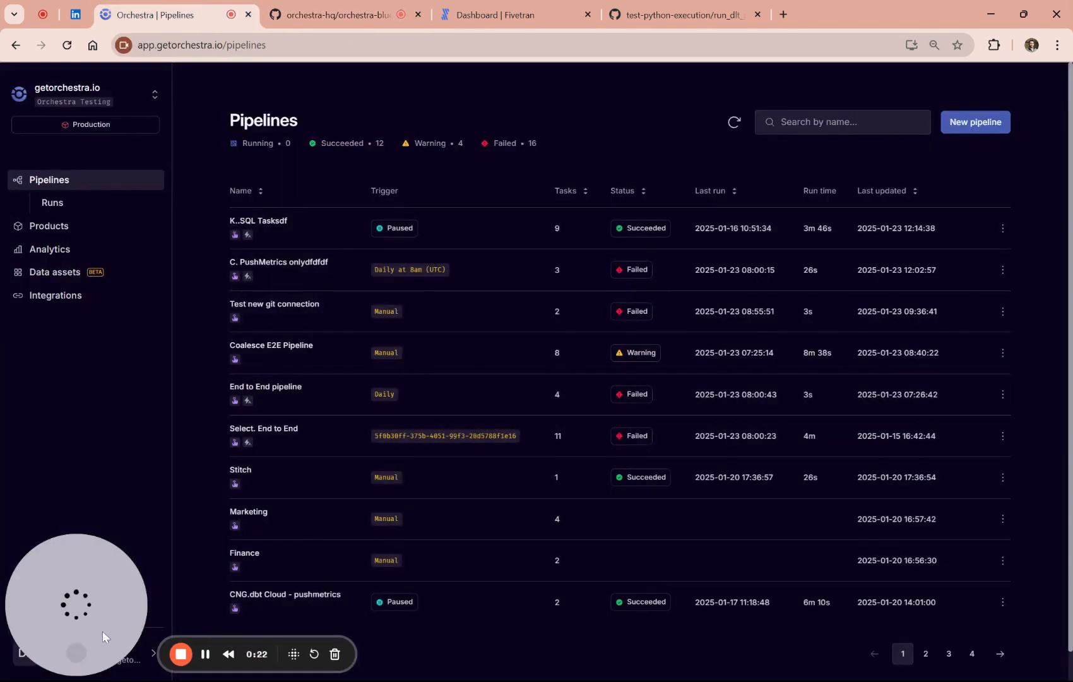
click(124, 644)
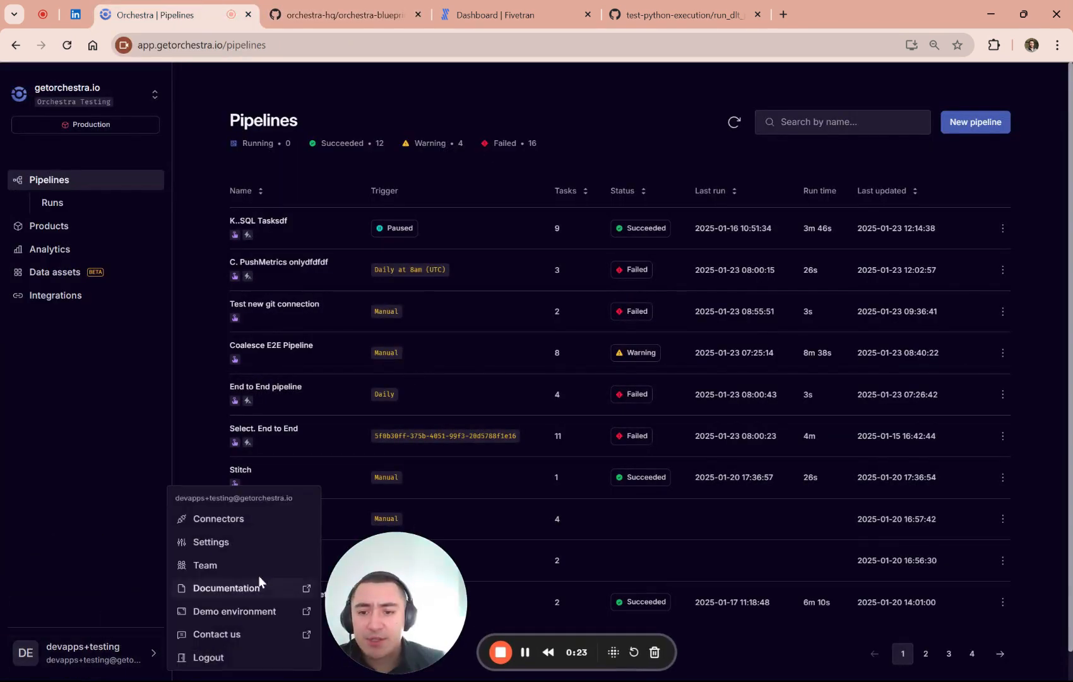
click(226, 545)
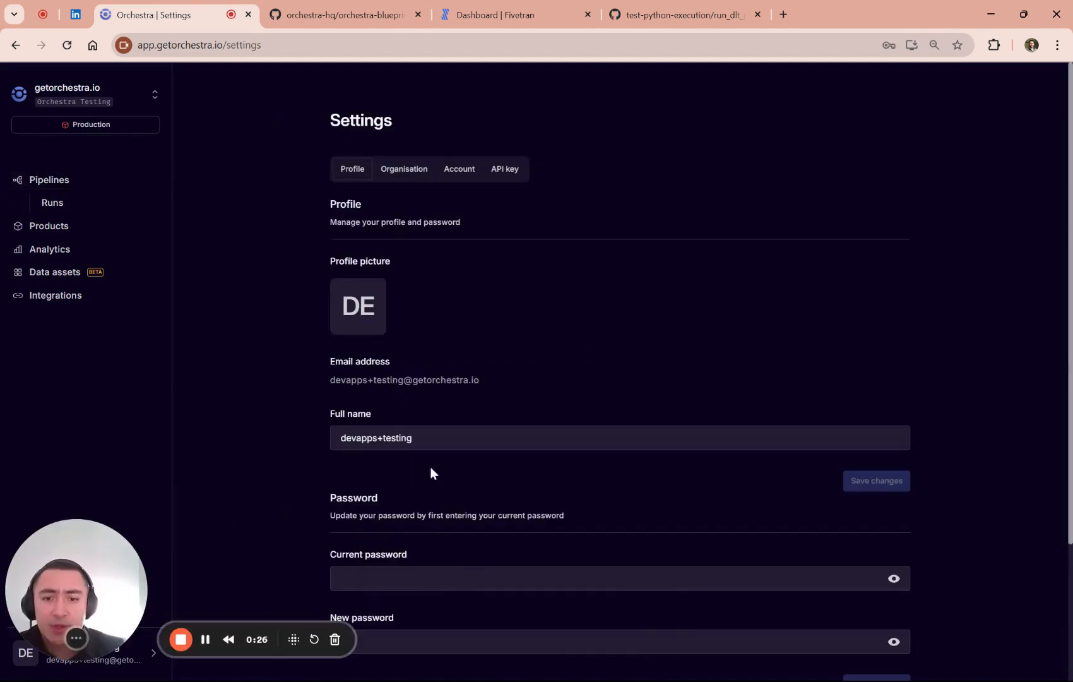
scroll(432, 472, down, 3)
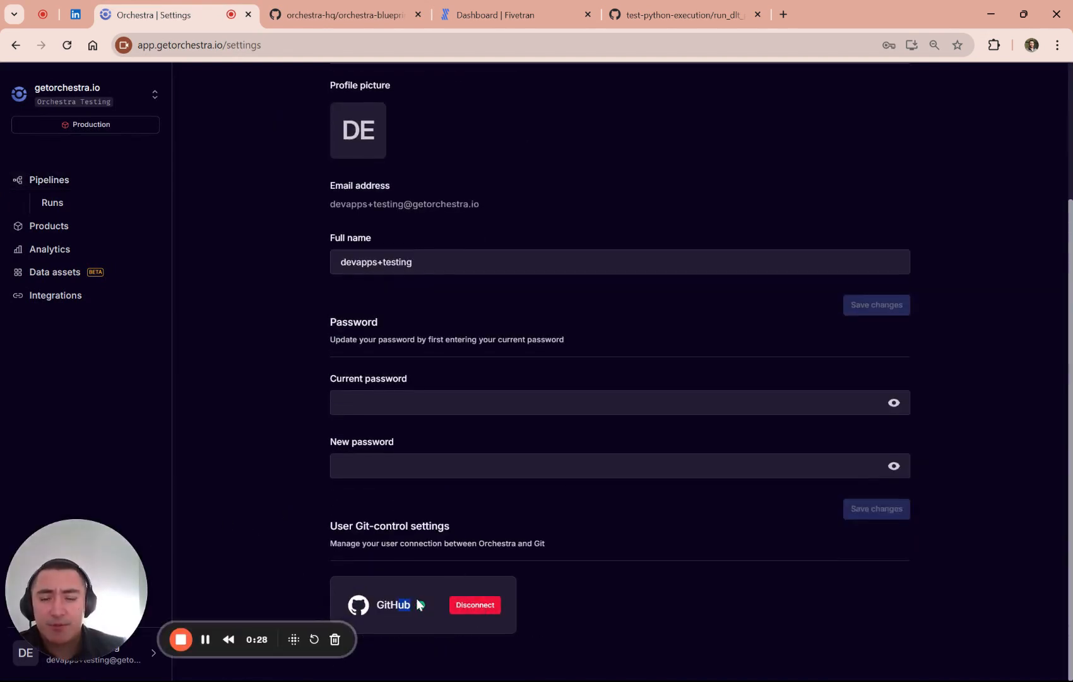
scroll(565, 251, up, 3)
click(465, 180)
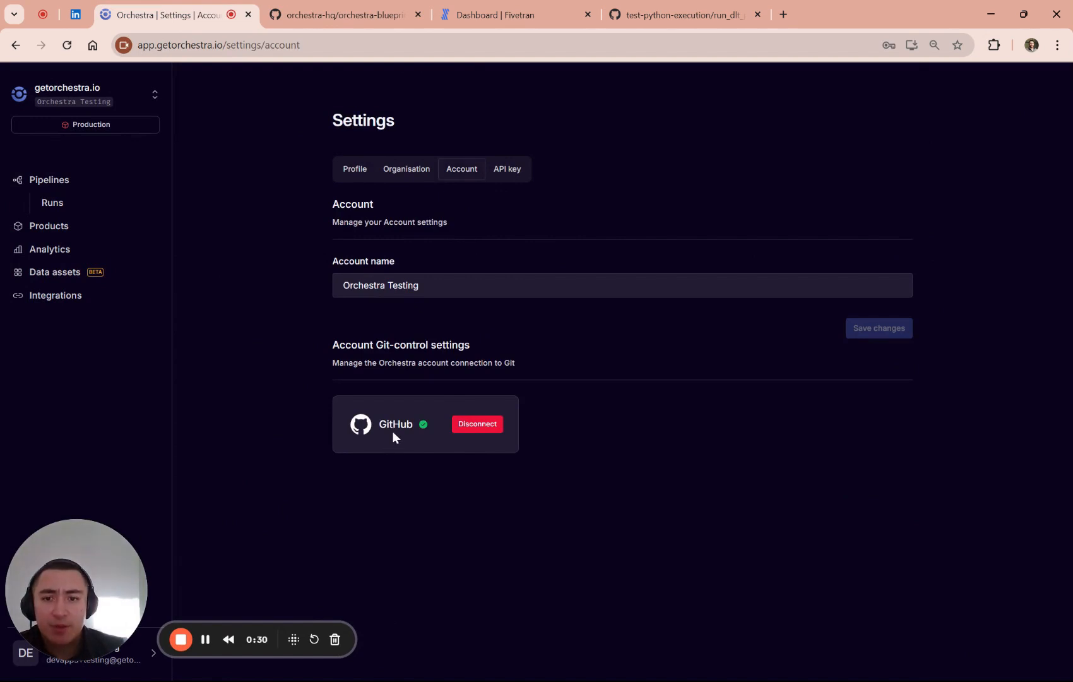
drag(399, 433, 417, 428)
click(420, 465)
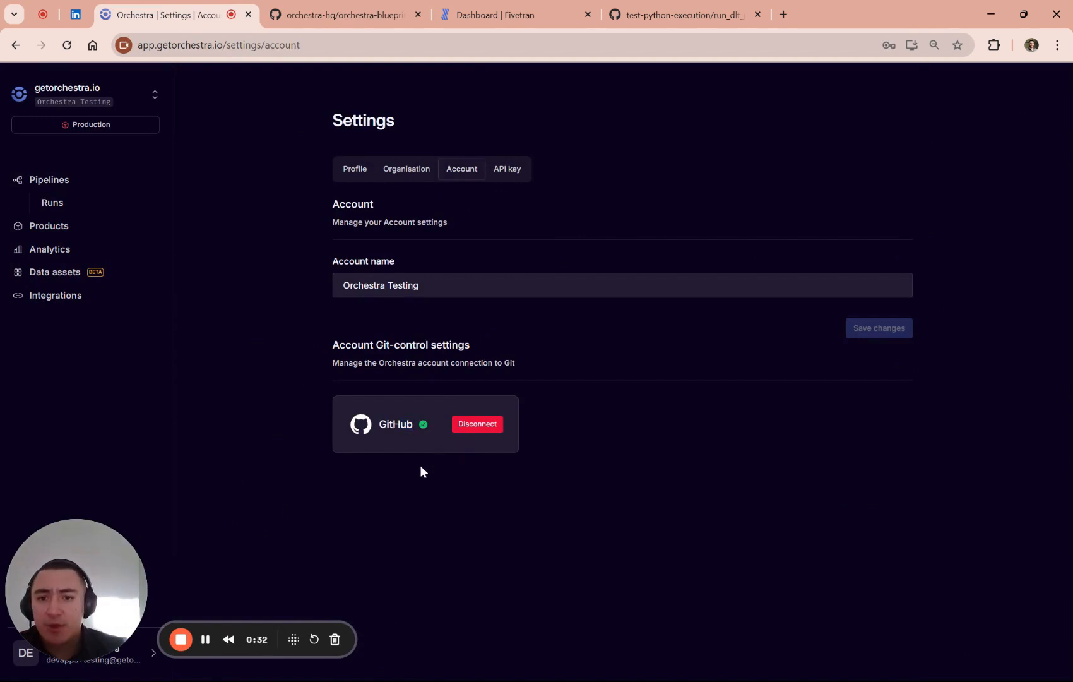
- Start a new pipeline stored in GitHub, using the Create in GitHub option
click(69, 183)
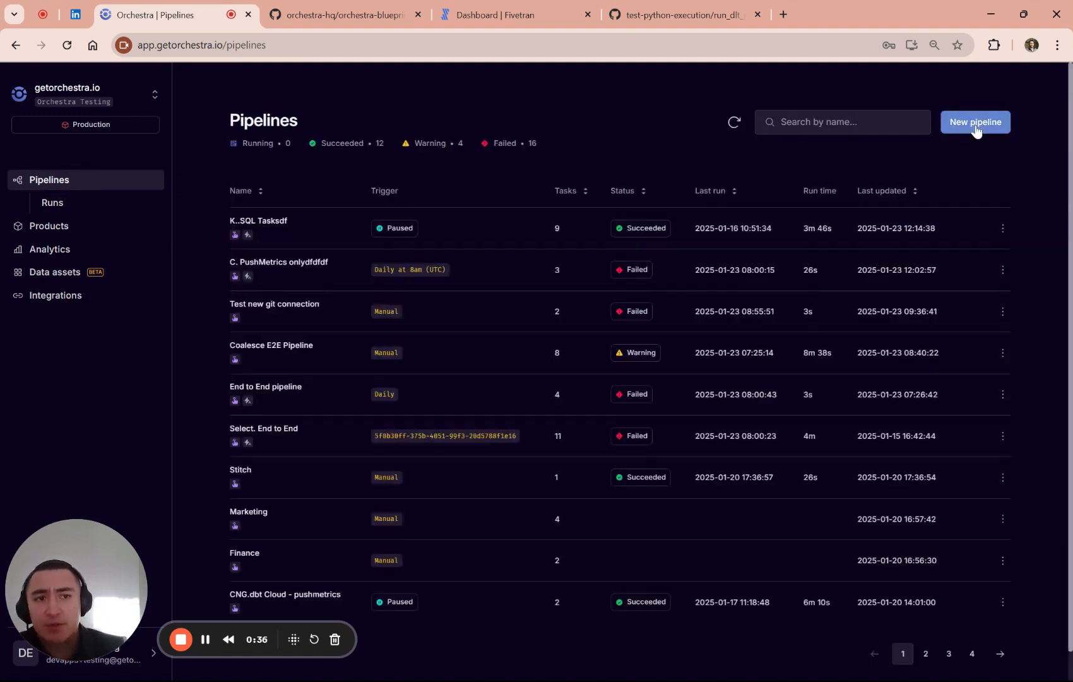
click(975, 123)
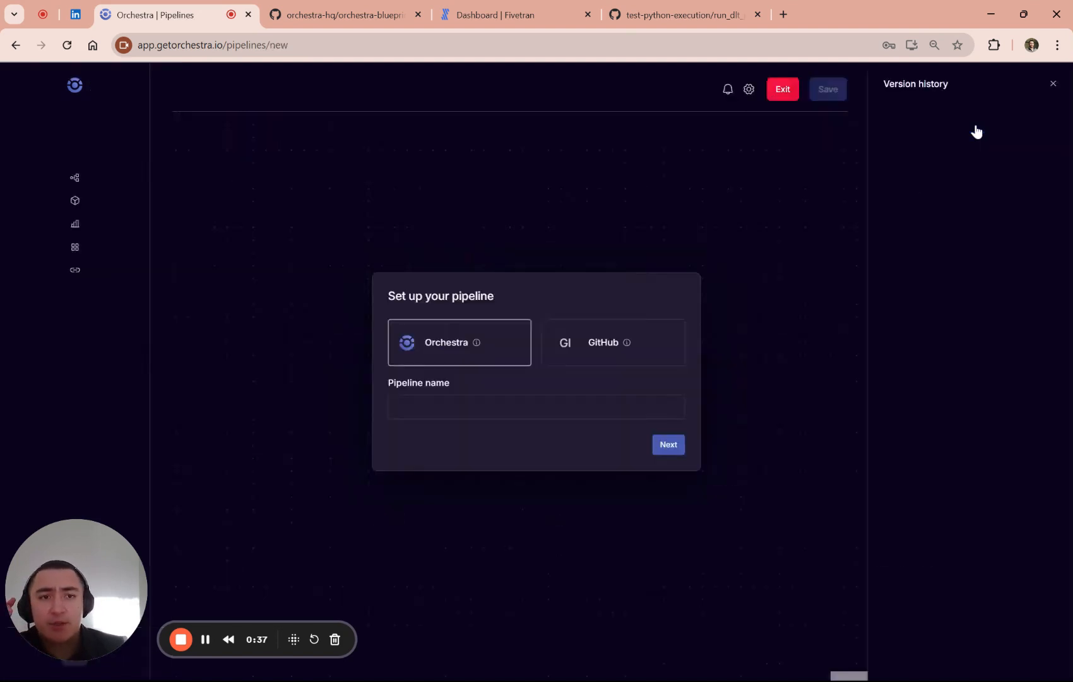
click(656, 351)
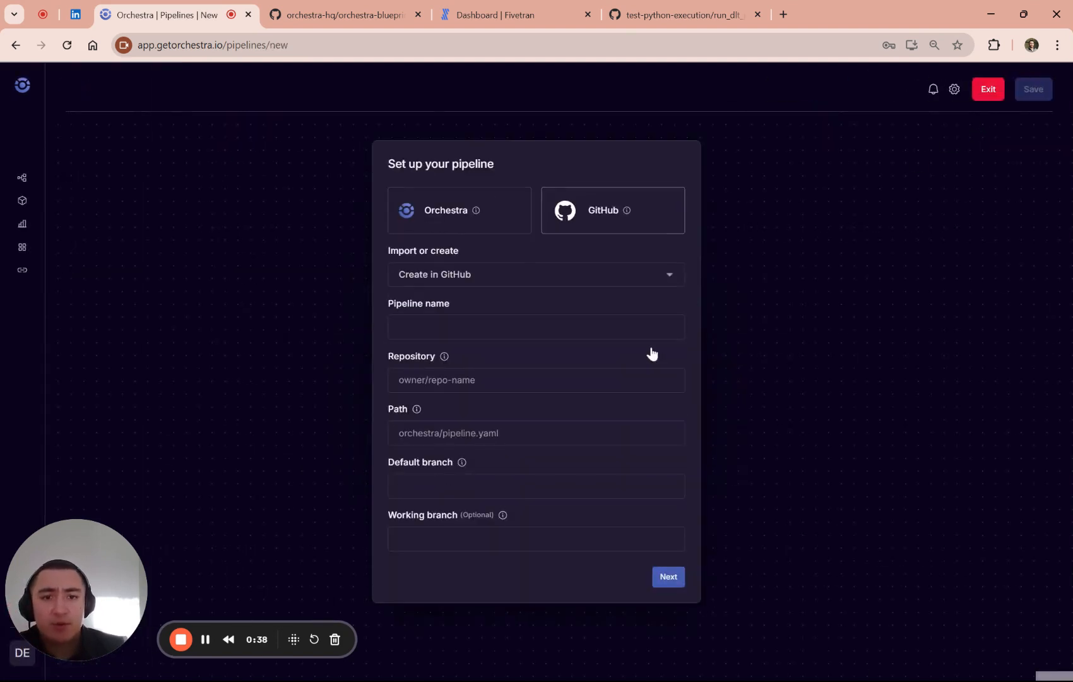
click(456, 277)
- Name the new pipeline "Fivetran ELT"
click(472, 324)
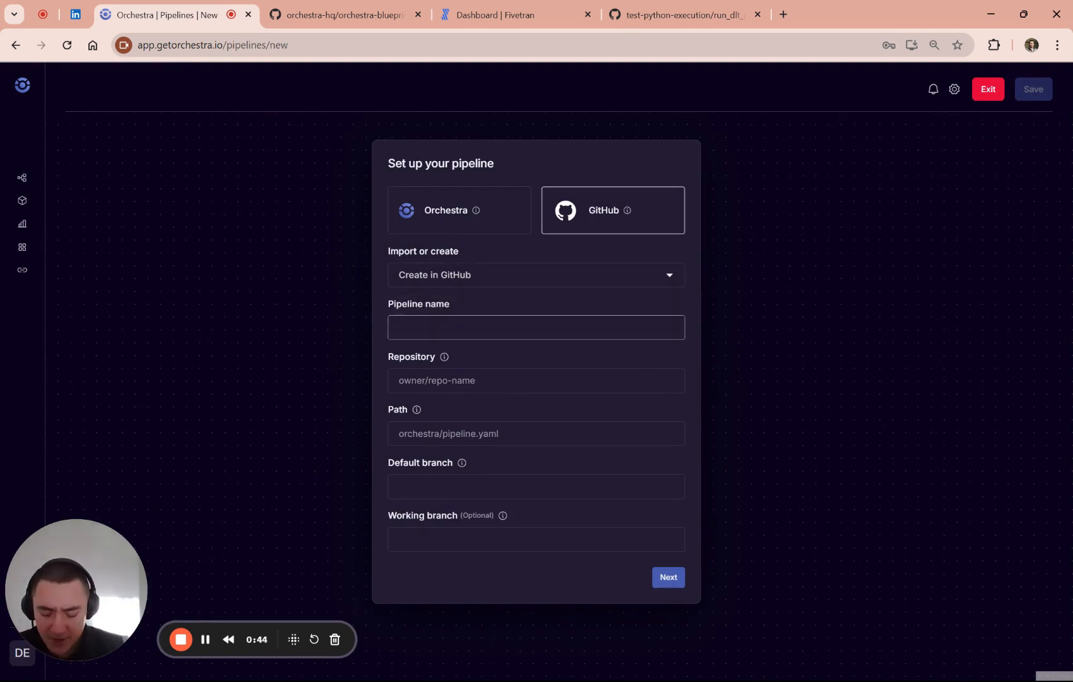
text(dem)
key(BackSpace)
key(ctrl+a)
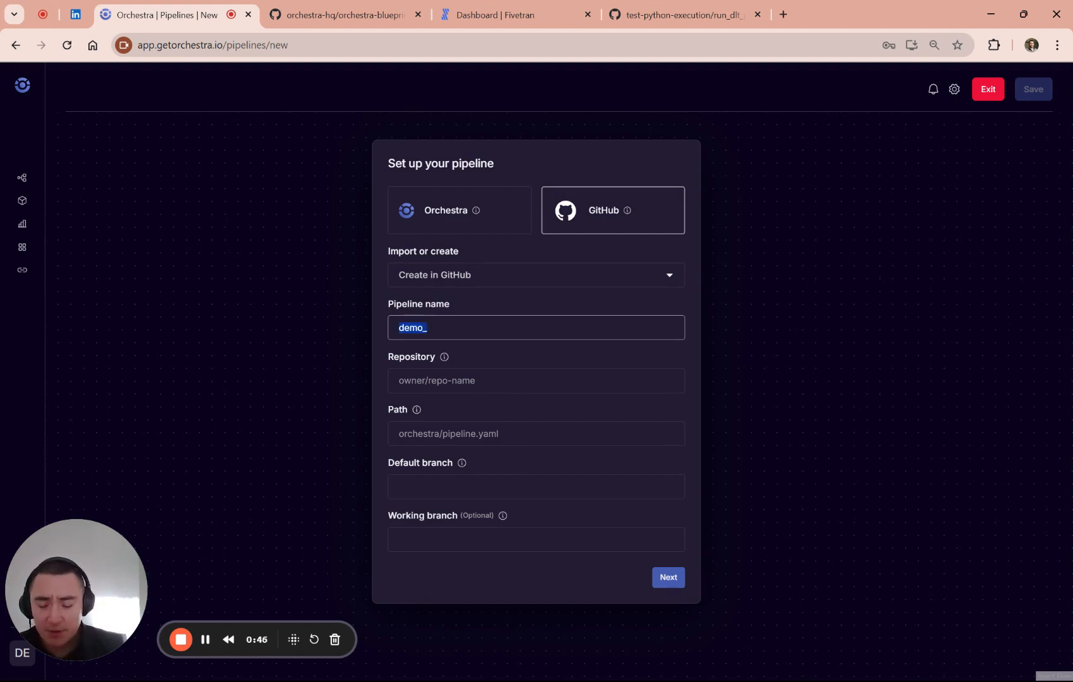
text(elt)
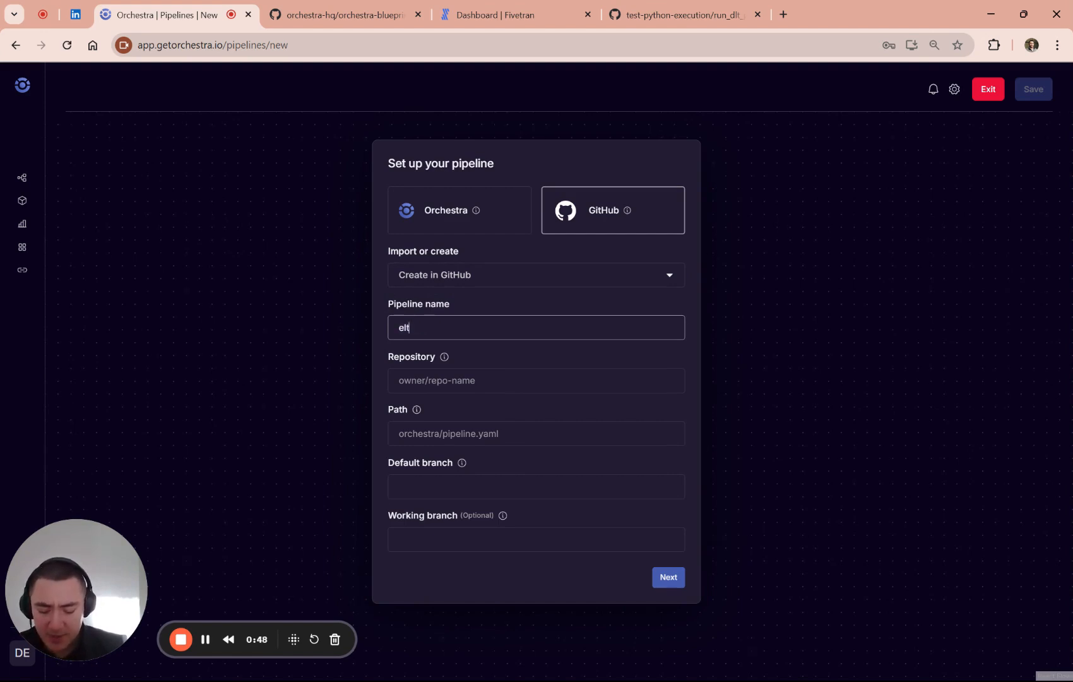
text(fivetran ELT)
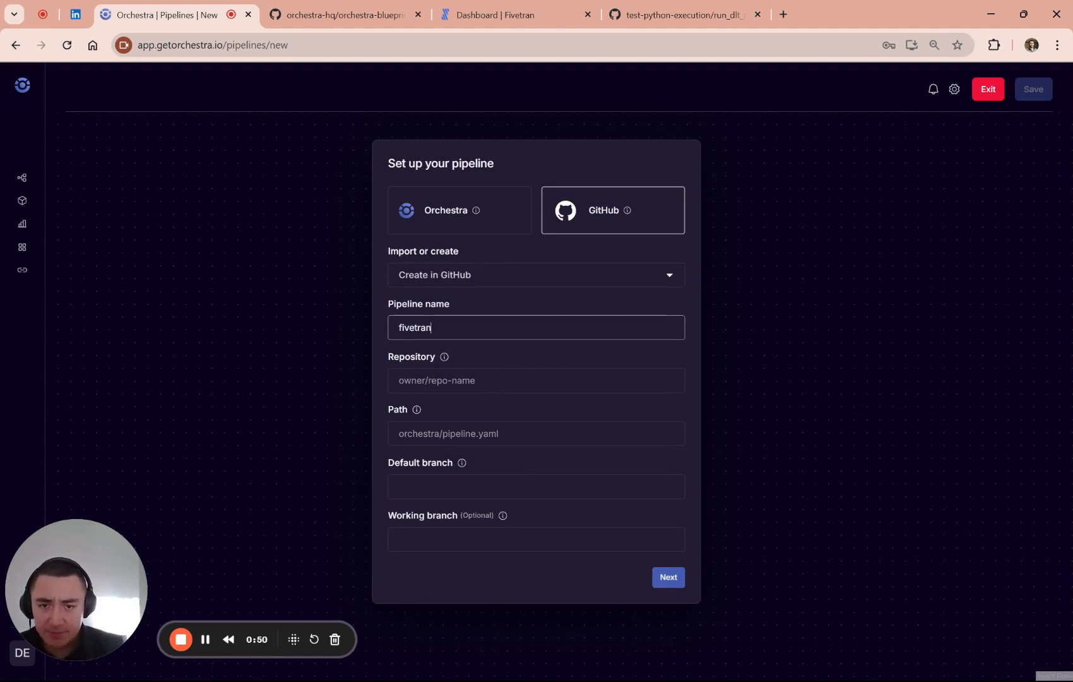
click(400, 327)
key(BackSpace)
text(F)
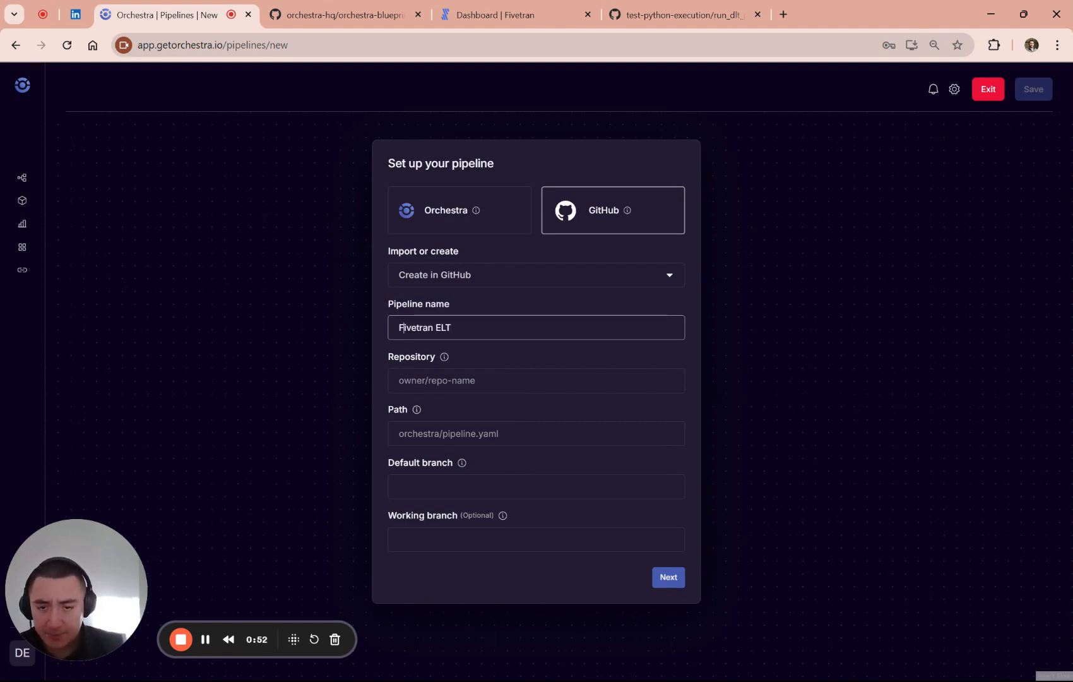
- Check the repository name in GitHub and set the pipeline's repository to orchestra-hq/orchestra-blueprints
click(452, 377)
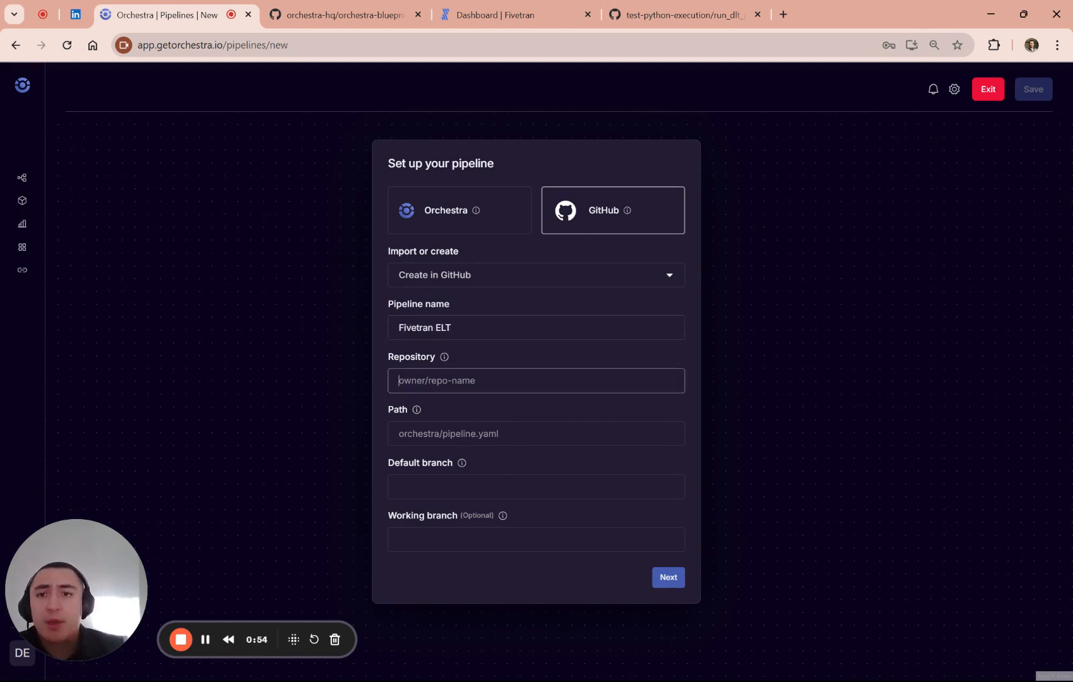
key(ctrl+Tab)
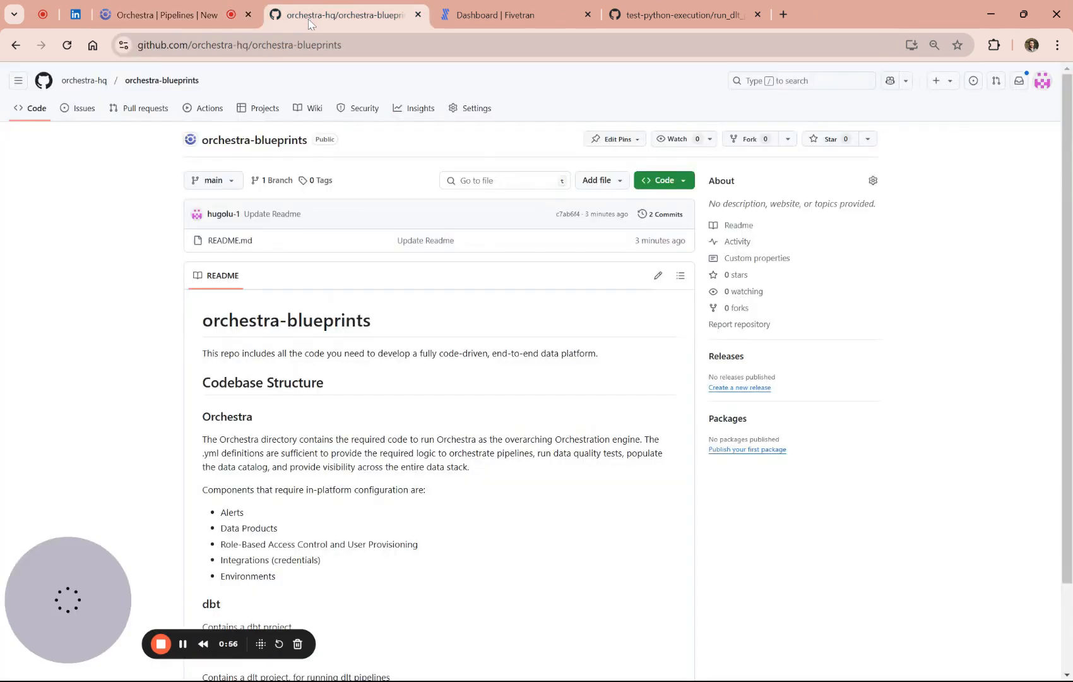
click(165, 23)
text(orch)
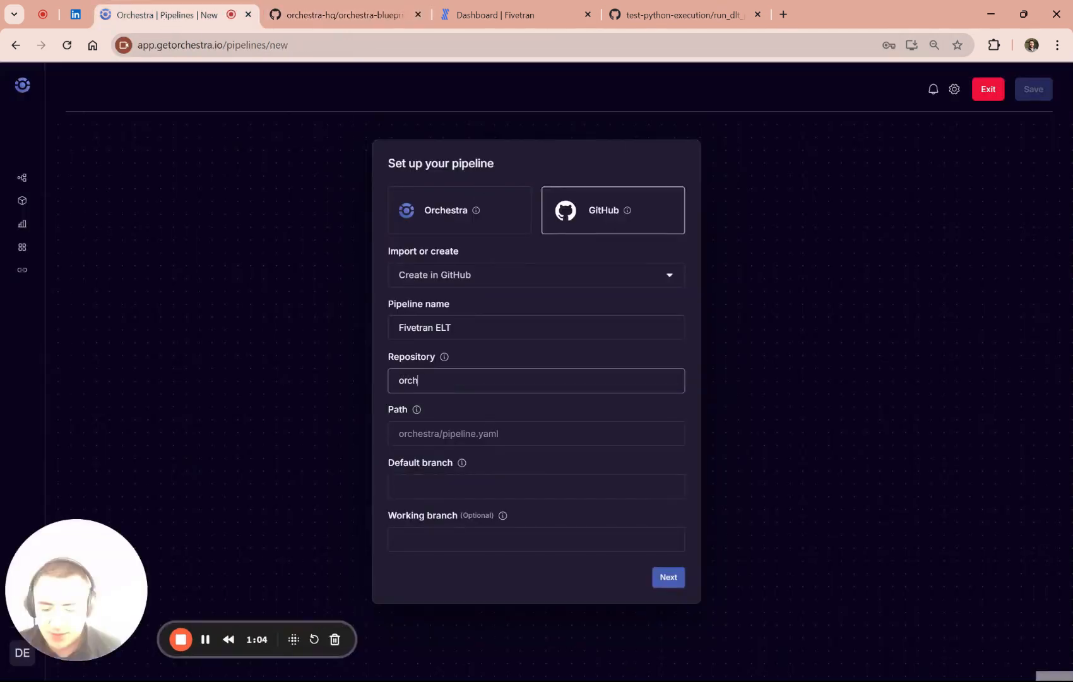
text(estra-hq)
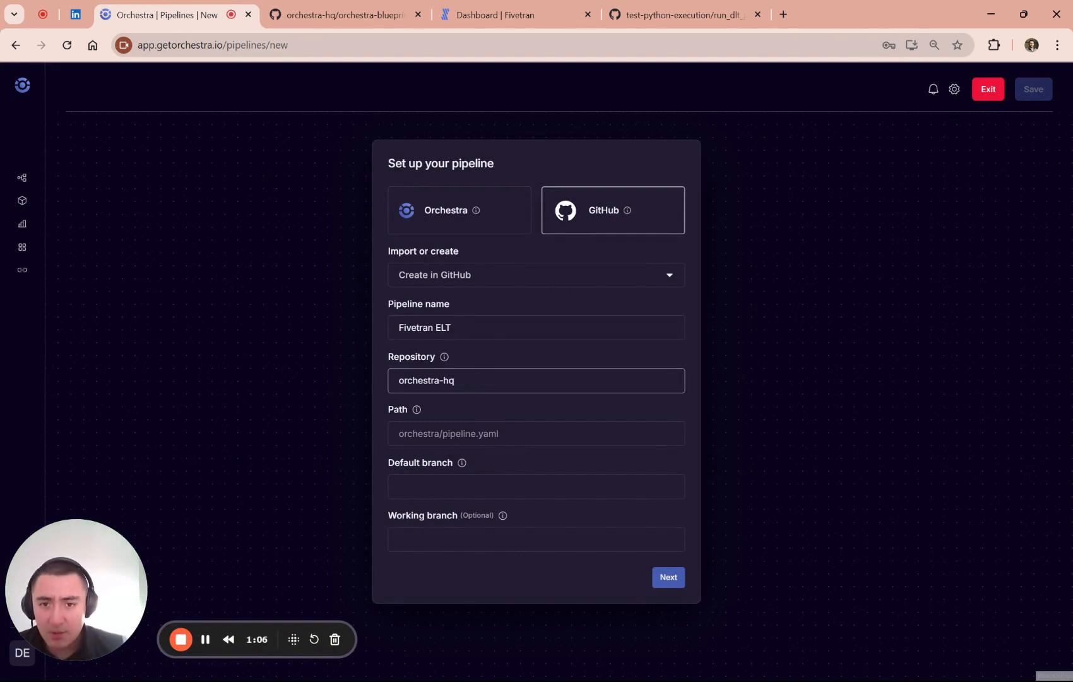
text(/orchestra-blueprints)
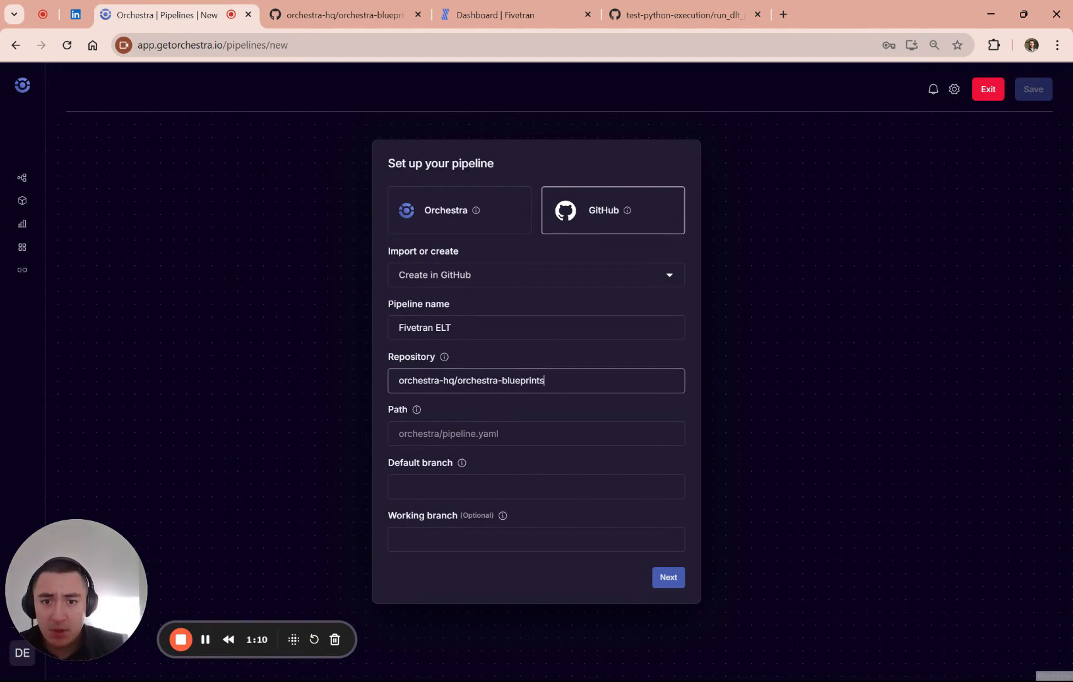
- Set the pipeline's file path to orchestra/fivetran_elt.yml
key(Tab)
key(Tab)
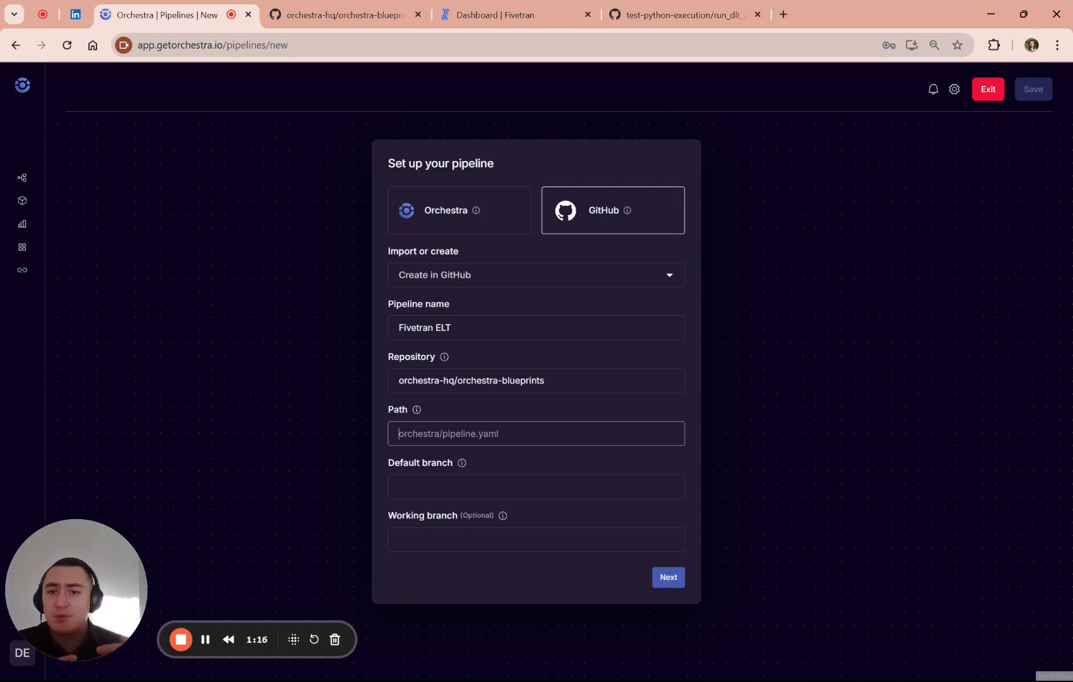
text(orchestra/)
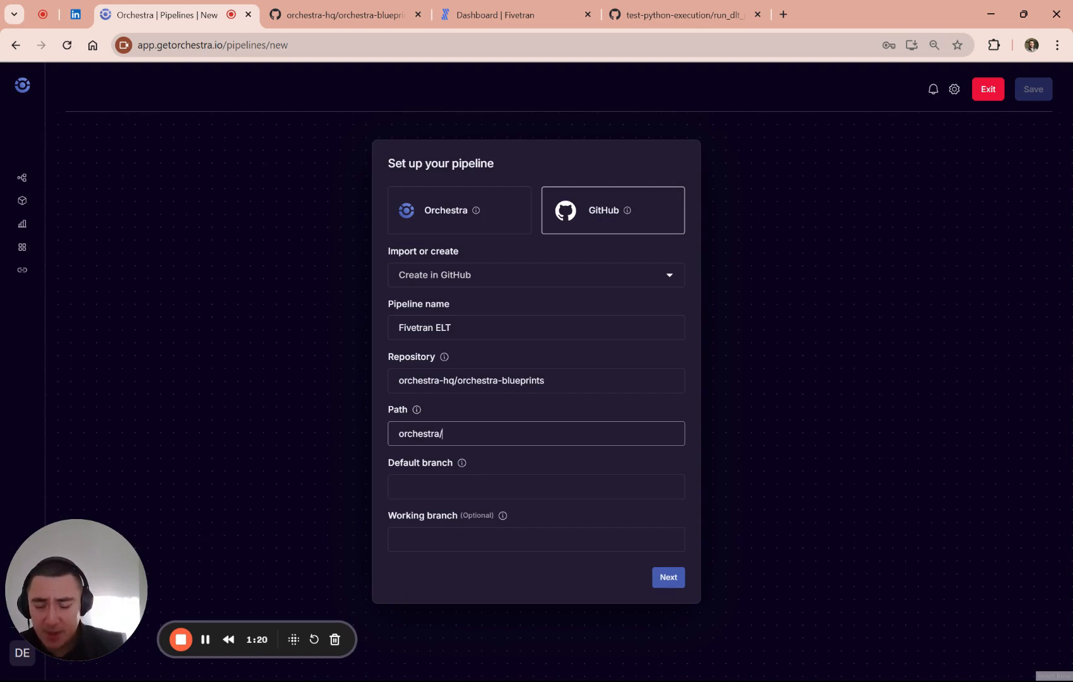
text(fivetran_)
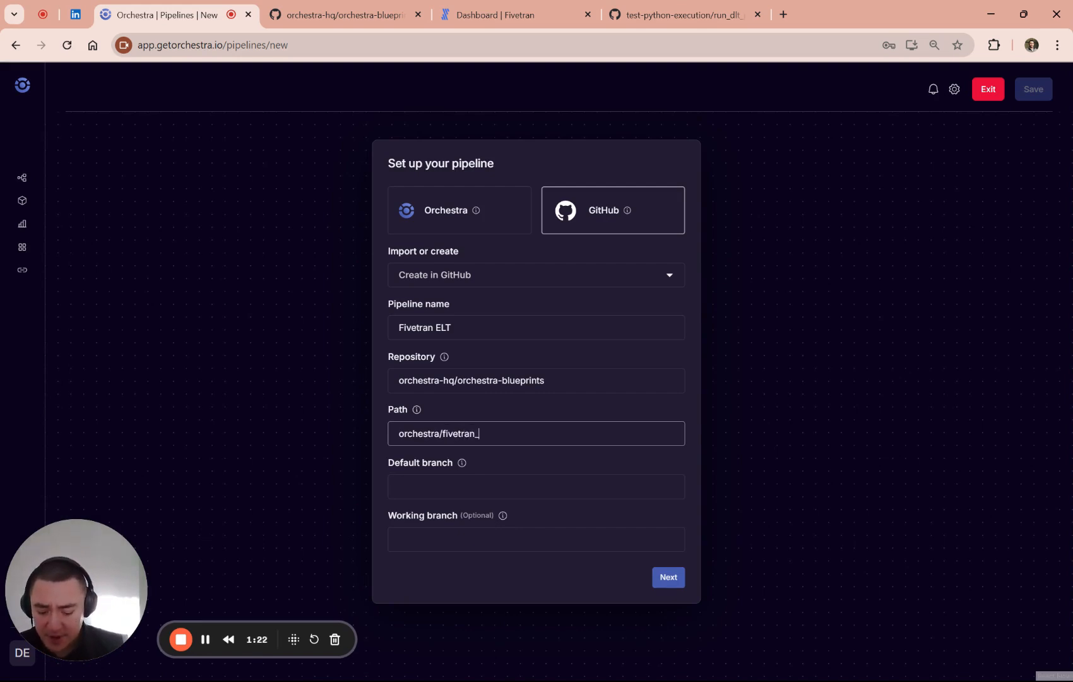
text(elt.yml)
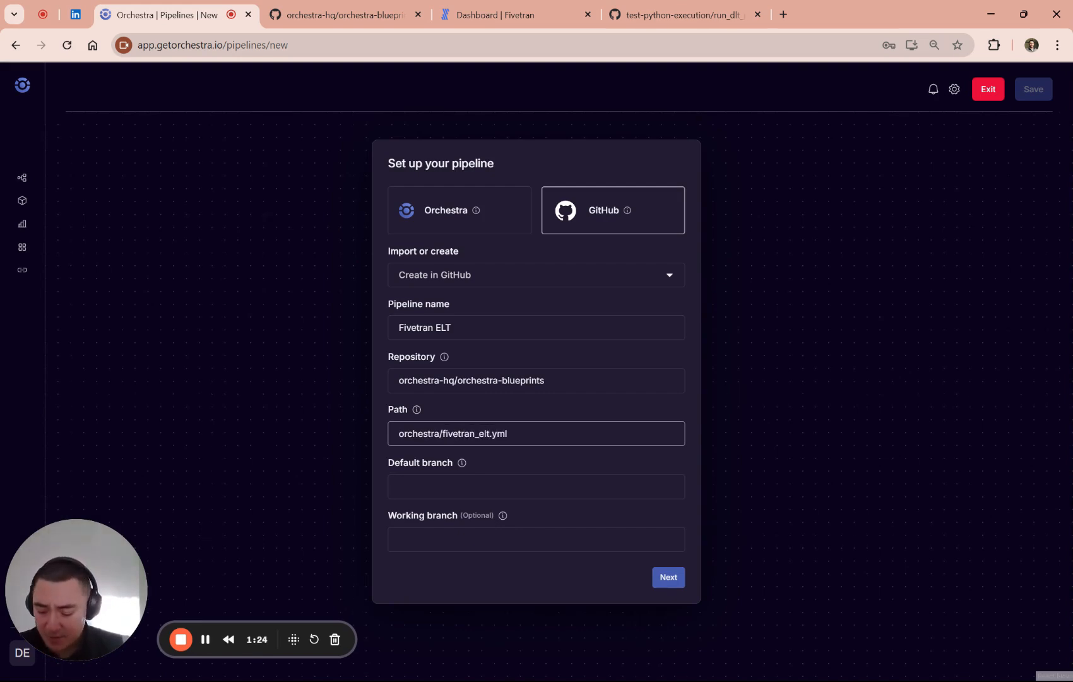
- Set the default branch to main and enter a personal dev branch as the working branch
key(Tab)
key(Tab)
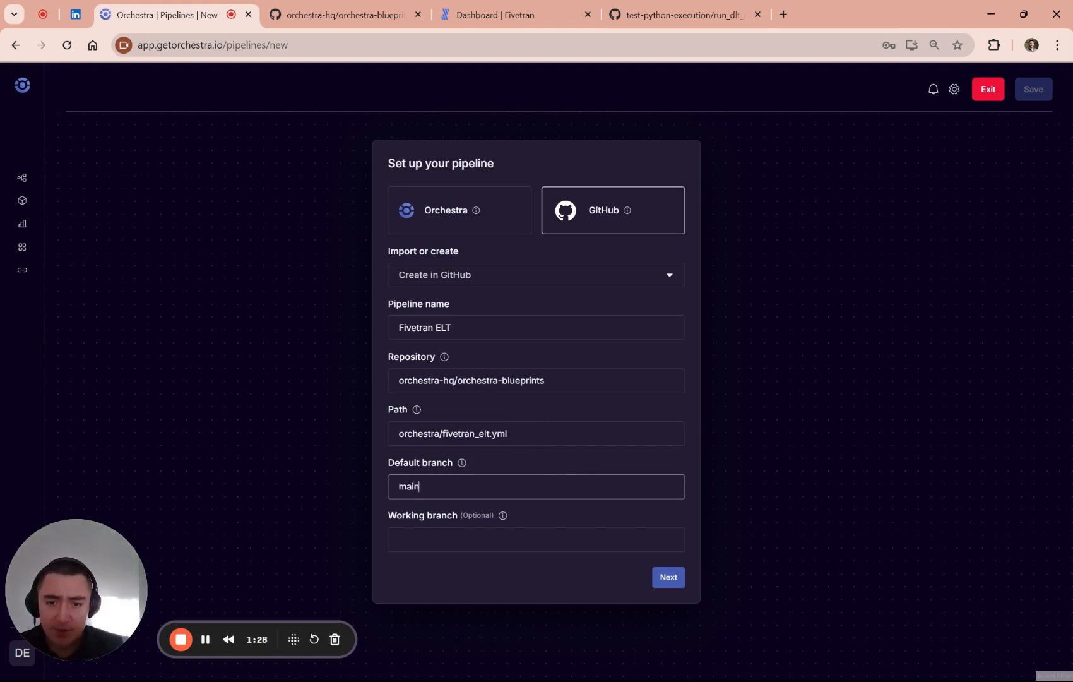
key(Tab)
key(Tab)
text(dev_hu)
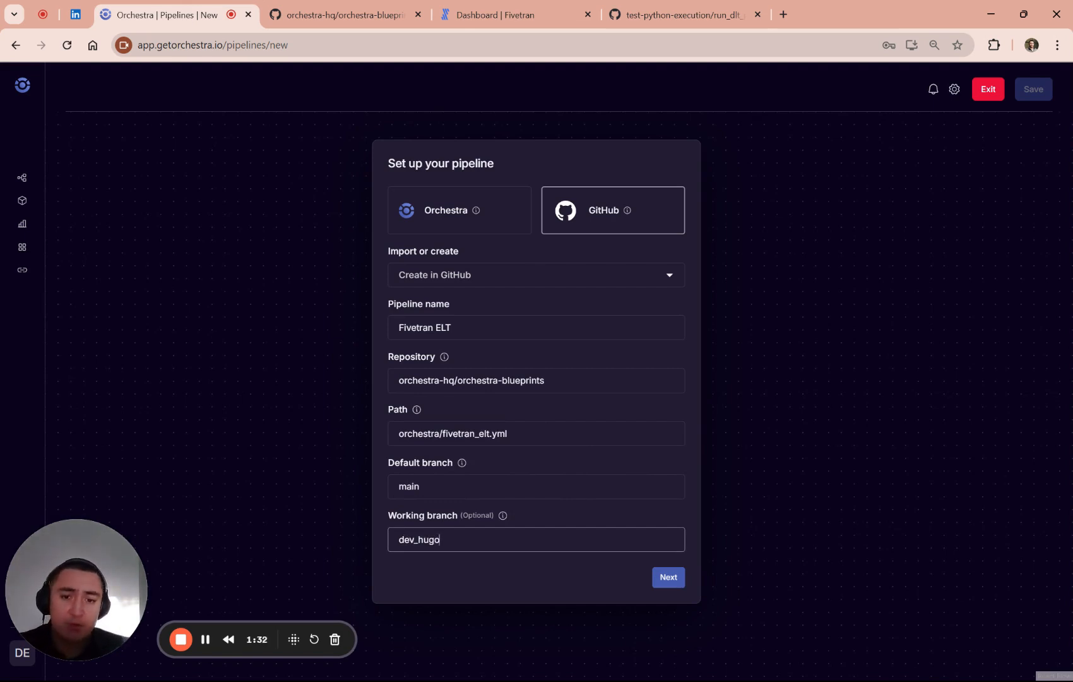
- Submit the pipeline setup and add a cron trigger named "Daily at 8am (UTC)" with its default schedule
click(663, 579)
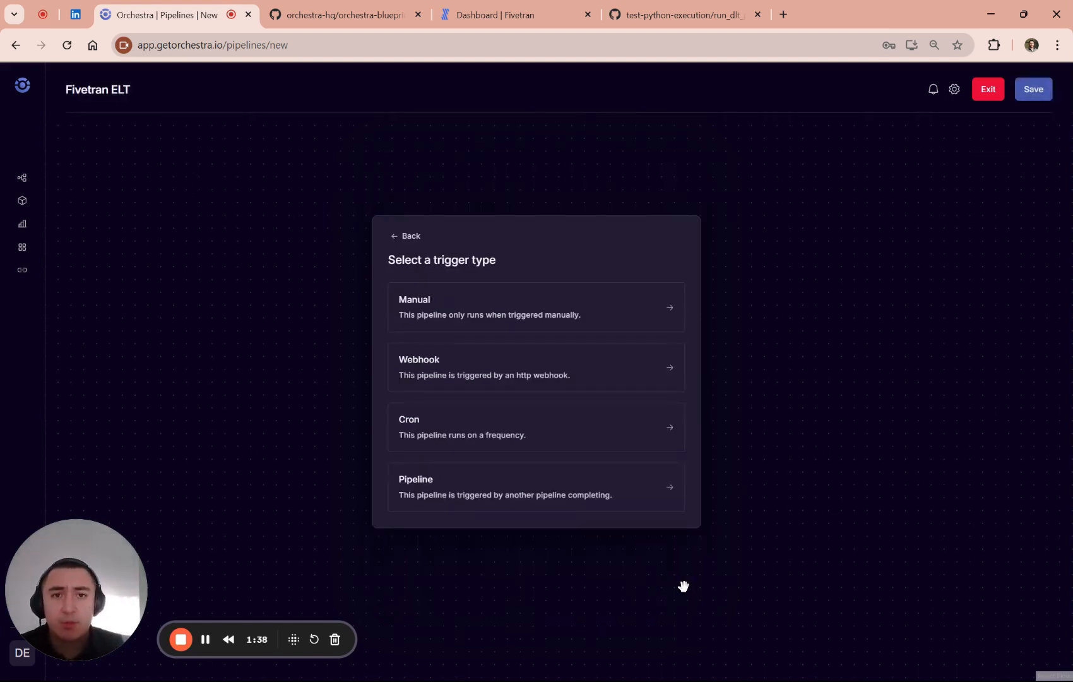
click(503, 436)
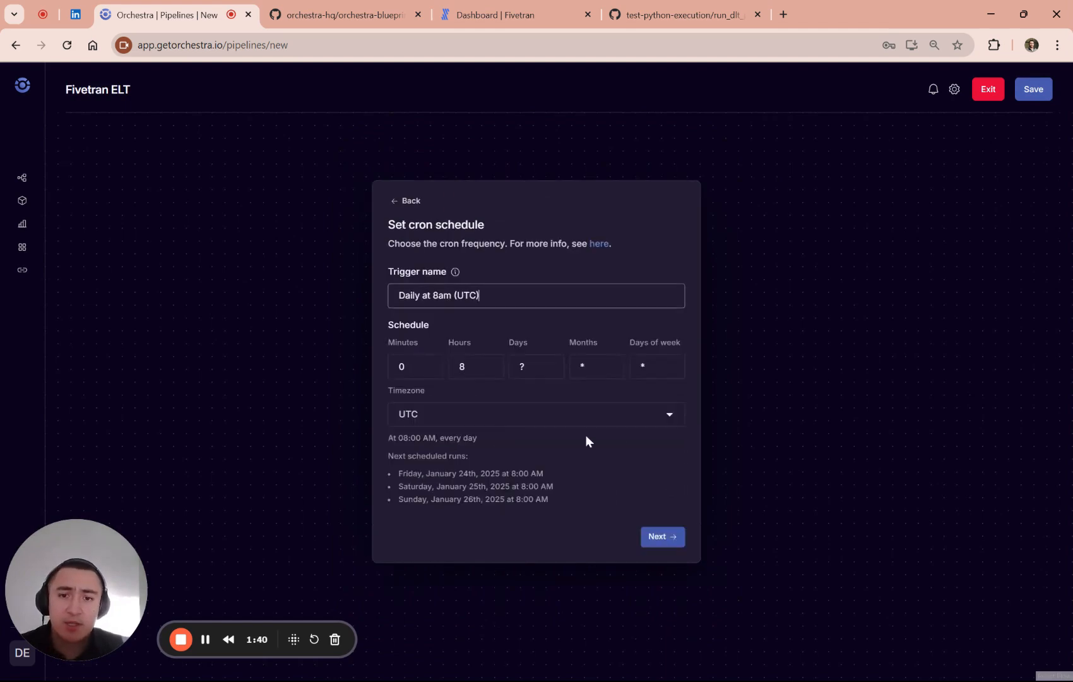
click(663, 536)
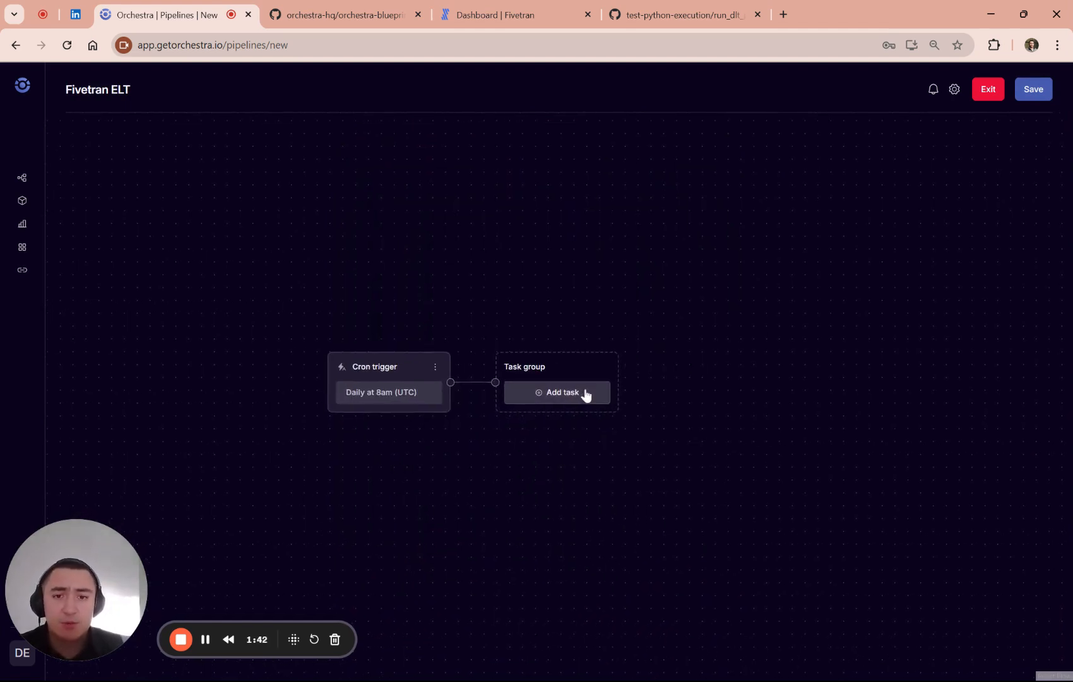
- Begin adding a task to the pipeline, then switch to Fivetran and copy connector ID manual_carrier from the fivetran_gsheet_test connection
click(586, 395)
click(513, 16)
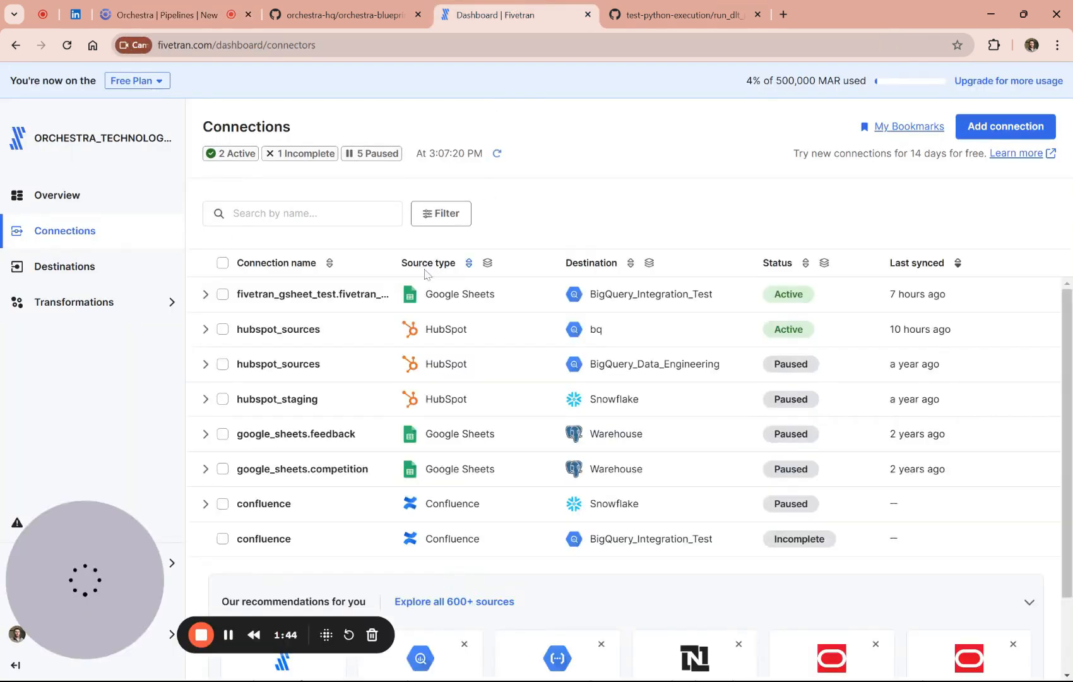
click(316, 294)
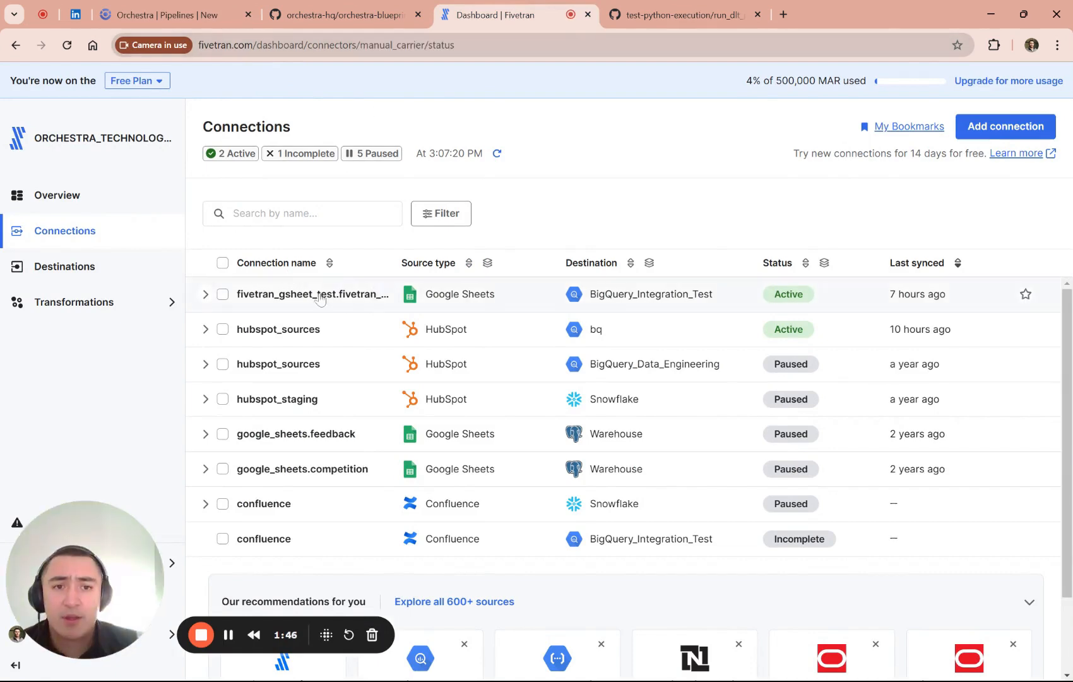
double_click(411, 45)
key(ctrl+c)
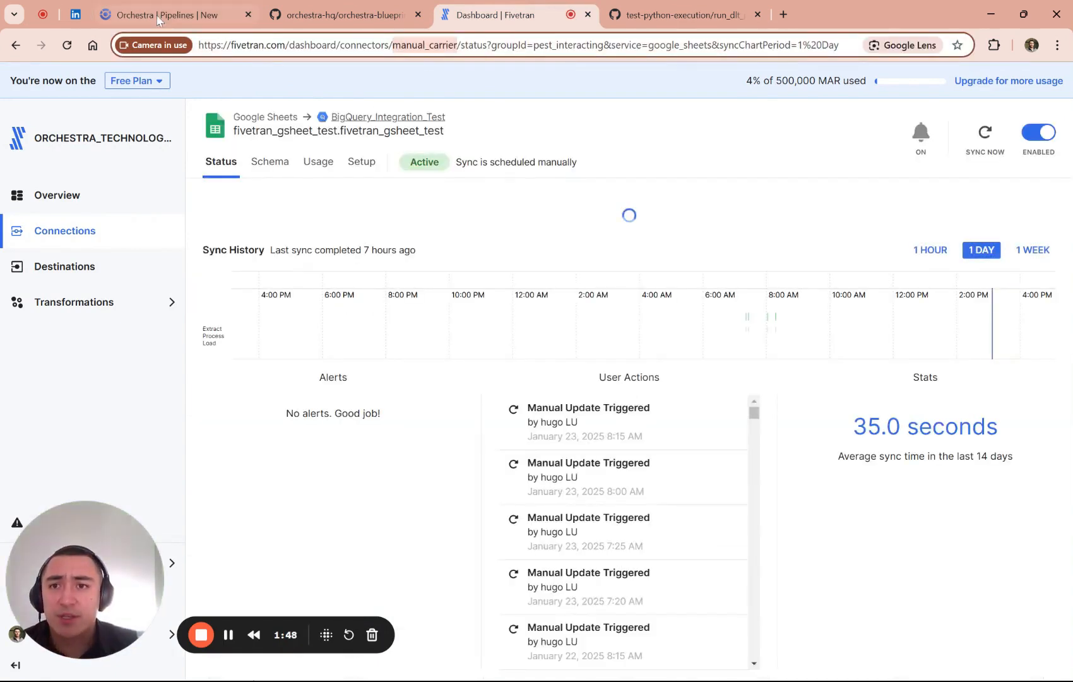
- Return to Orchestra, search the integration jobs for "fivetran" and choose the Fivetran Sync job
click(163, 17)
text(fivetran)
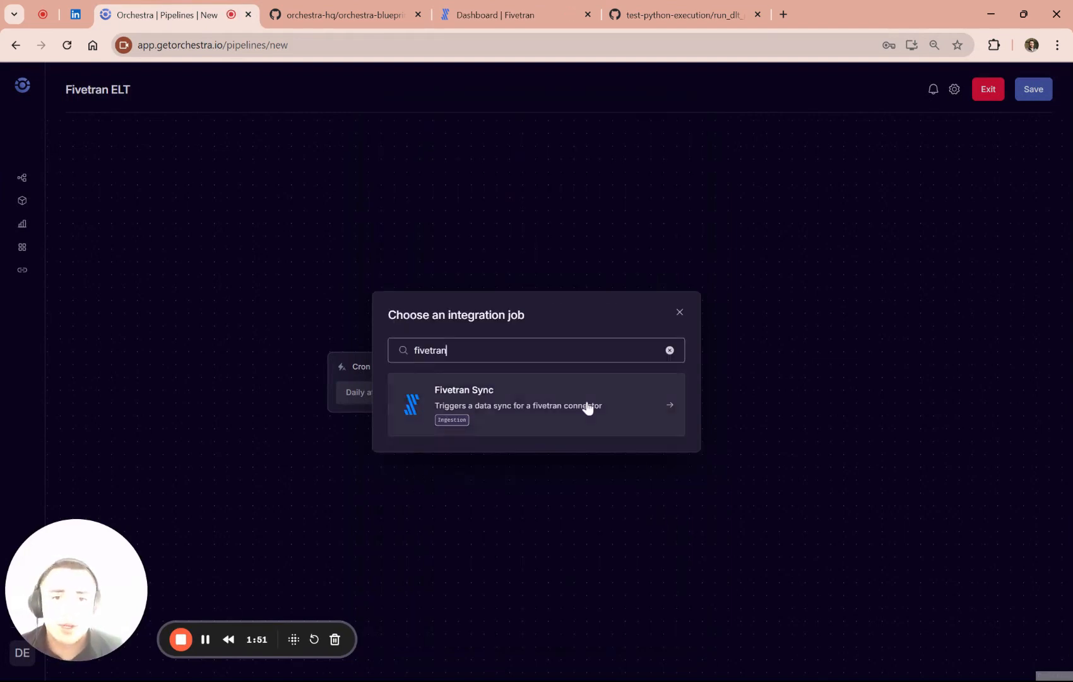
click(584, 406)
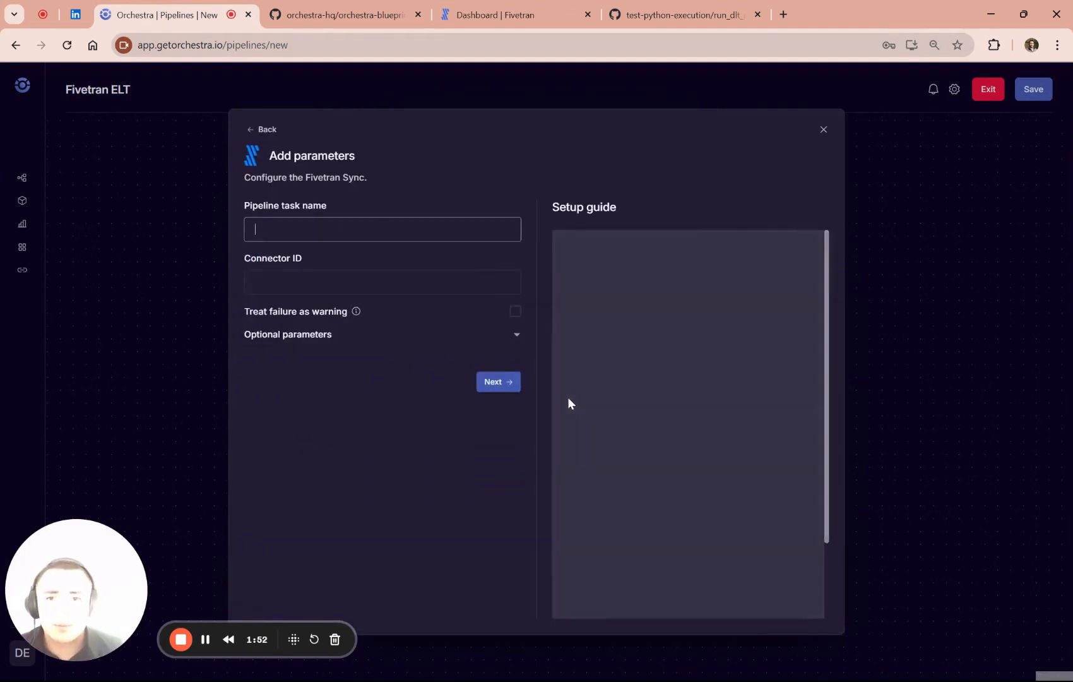
- Name the Fivetran Sync task "Google Sheets ingestion", set its connector ID to manual_carrier and add it to the pipeline
text(Fivetr)
key(ctrl+a)
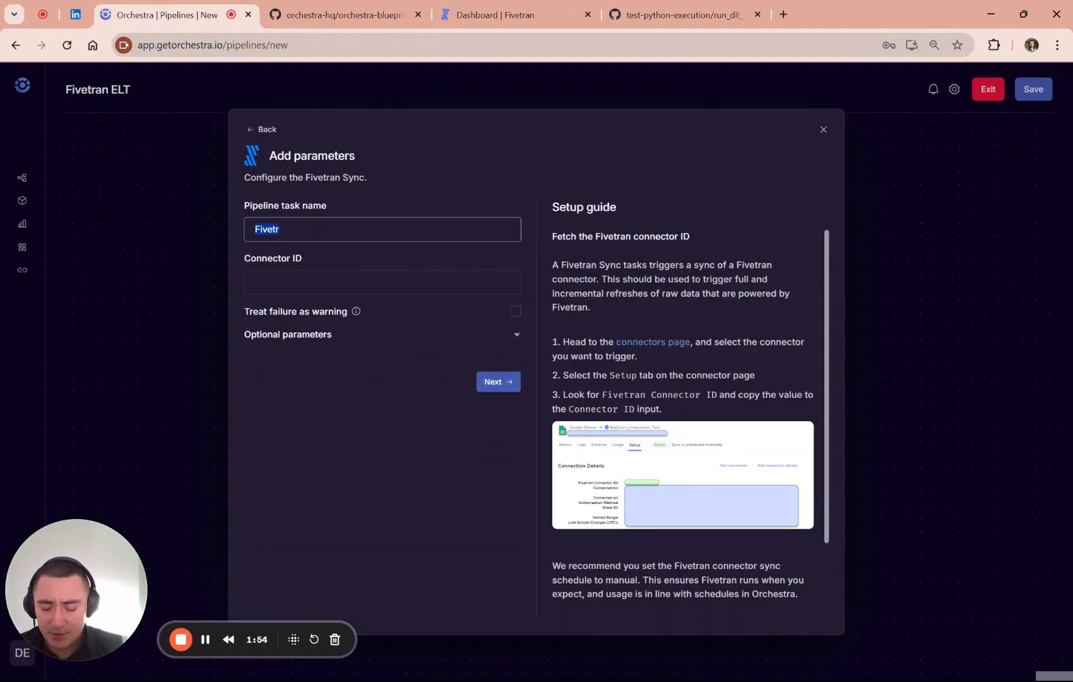
text(Google Sheets)
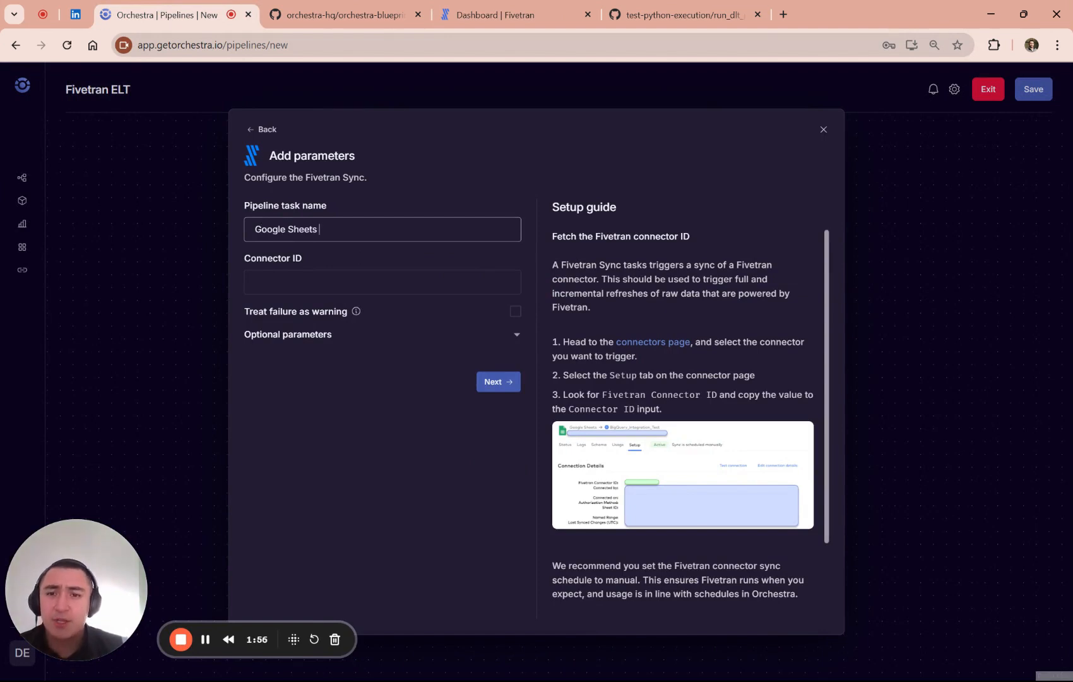
text( ingestion)
key(Tab)
key(ctrl+v)
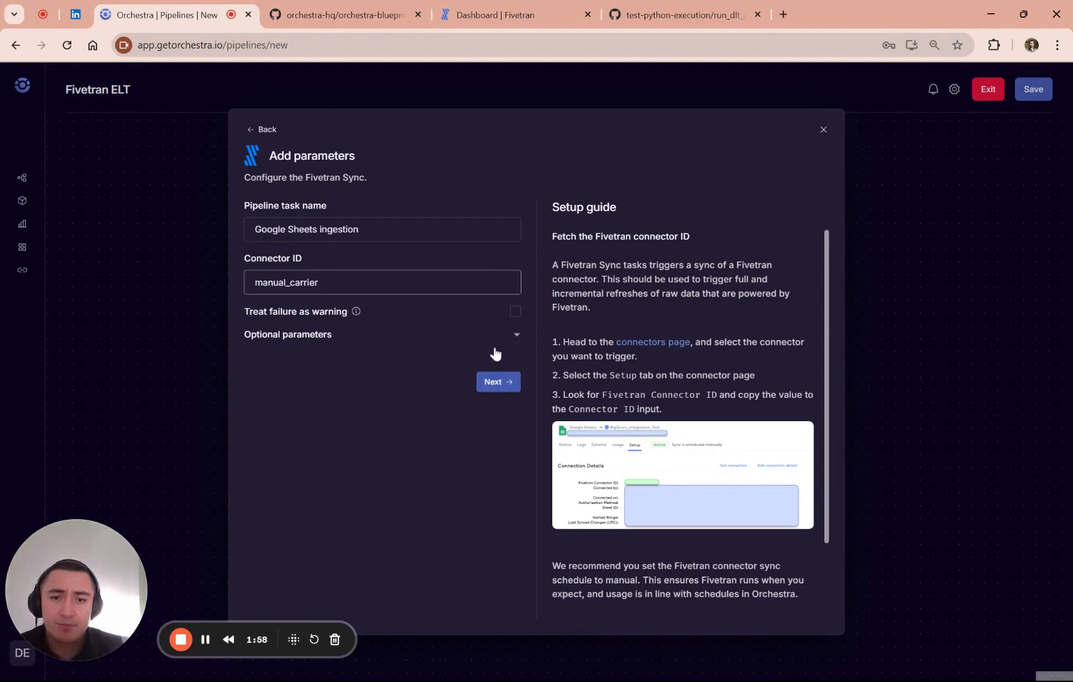
click(499, 382)
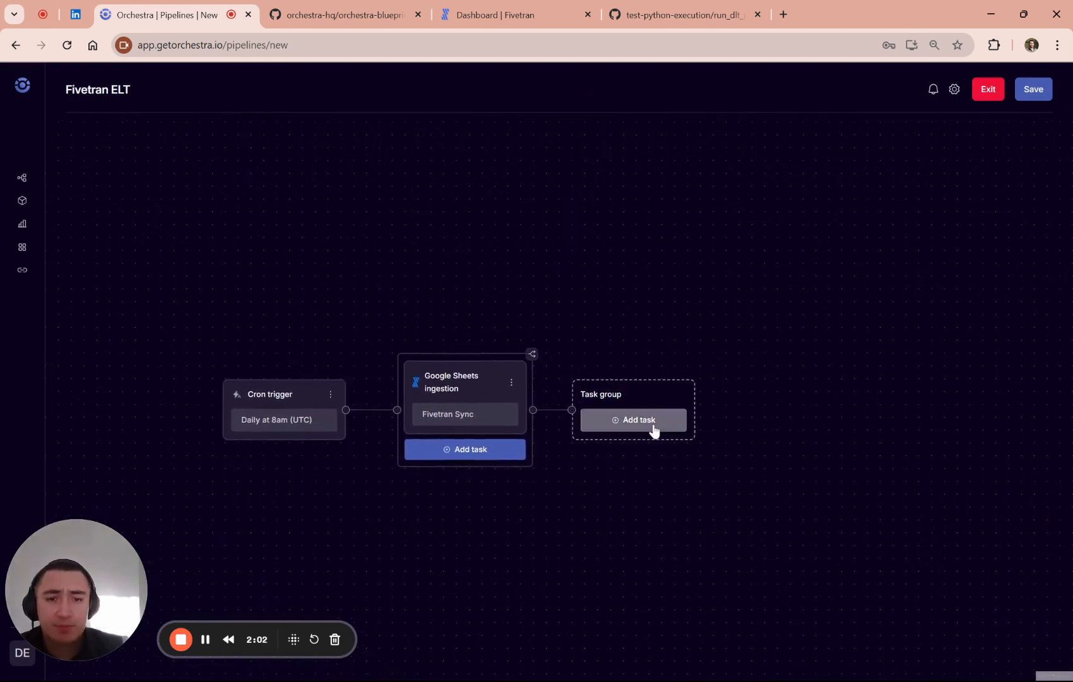
- Begin adding a dbt Core command task in the task group after Google Sheets ingestion, searching for "dbt core"
click(654, 431)
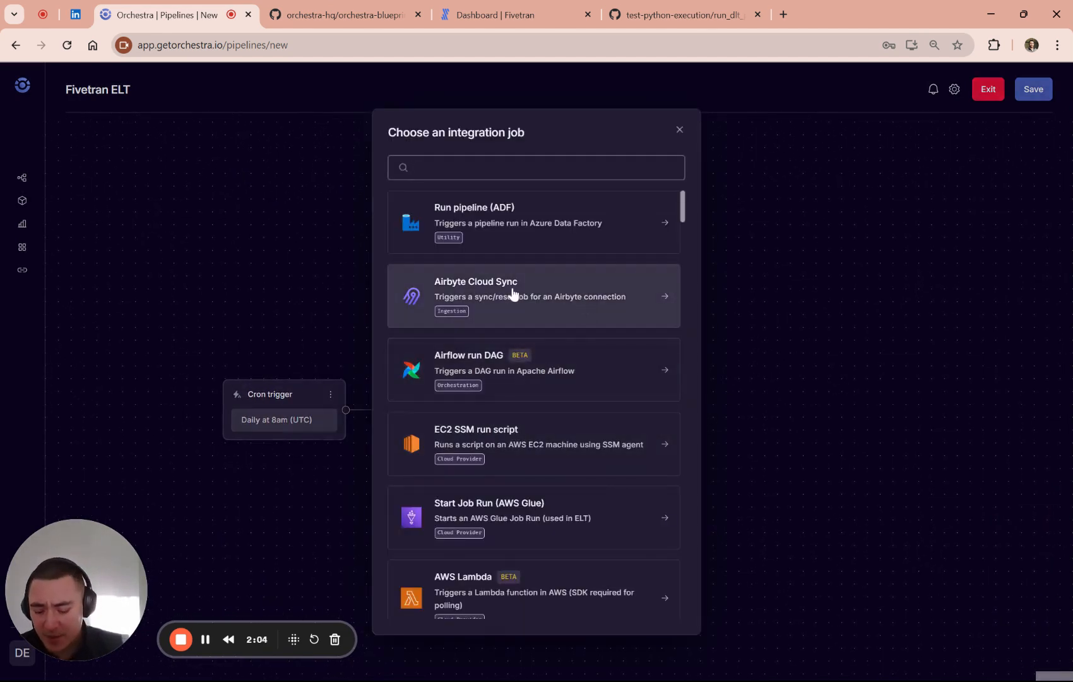
text(dbt core)
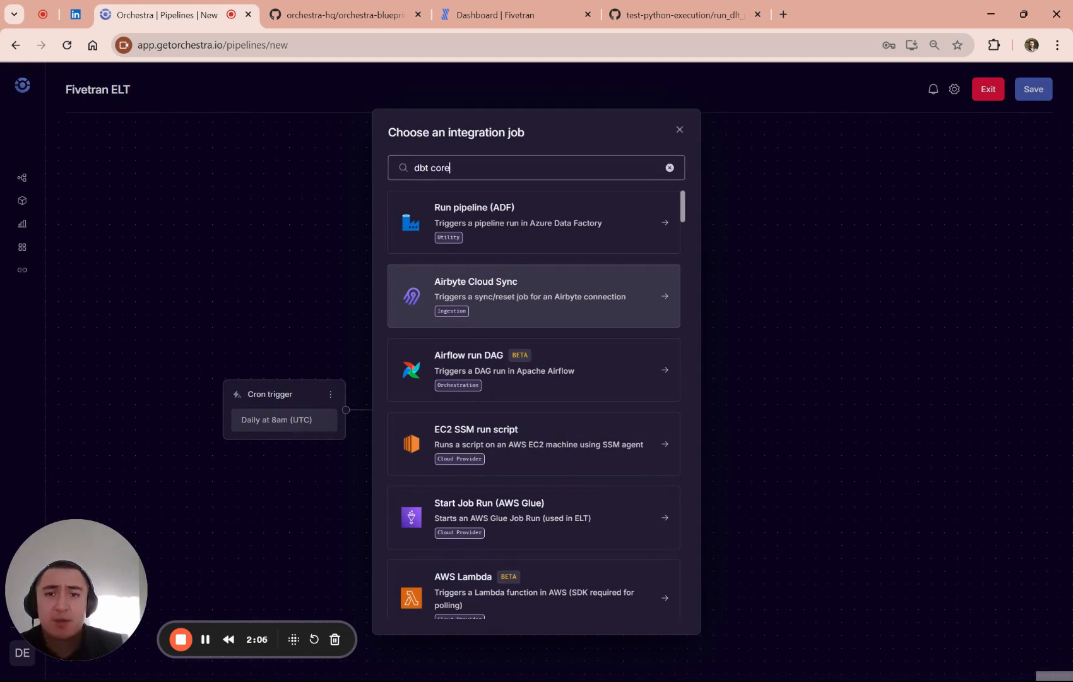
click(572, 408)
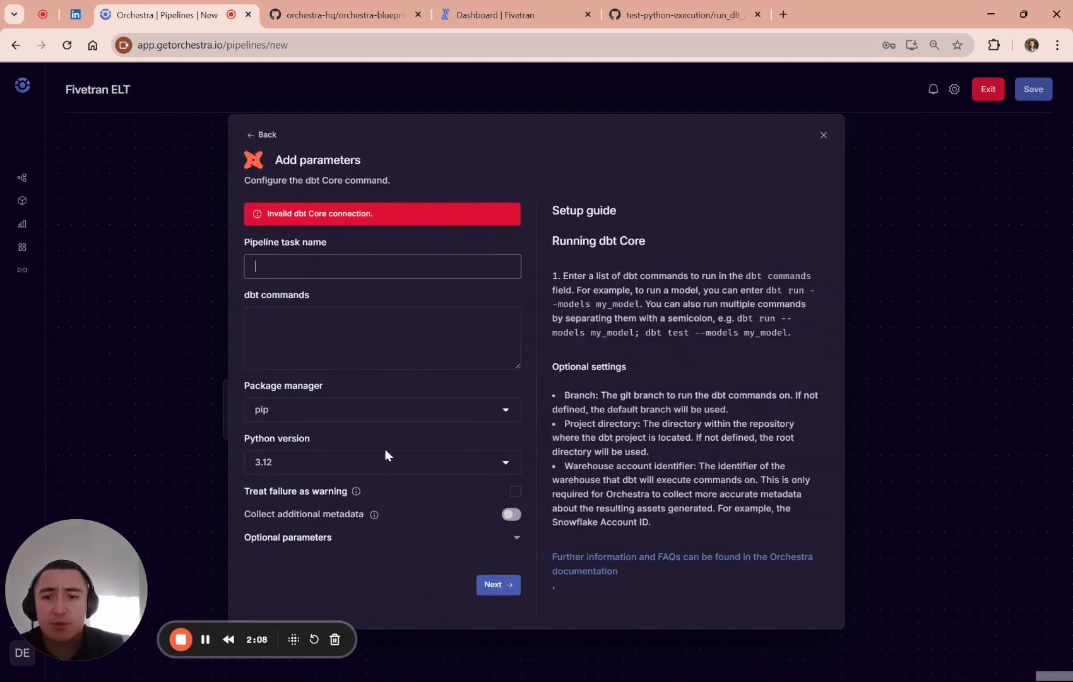
- Expand the dbt Core task's optional parameters and name the task "dbt build"
click(308, 538)
scroll(341, 506, down, 4)
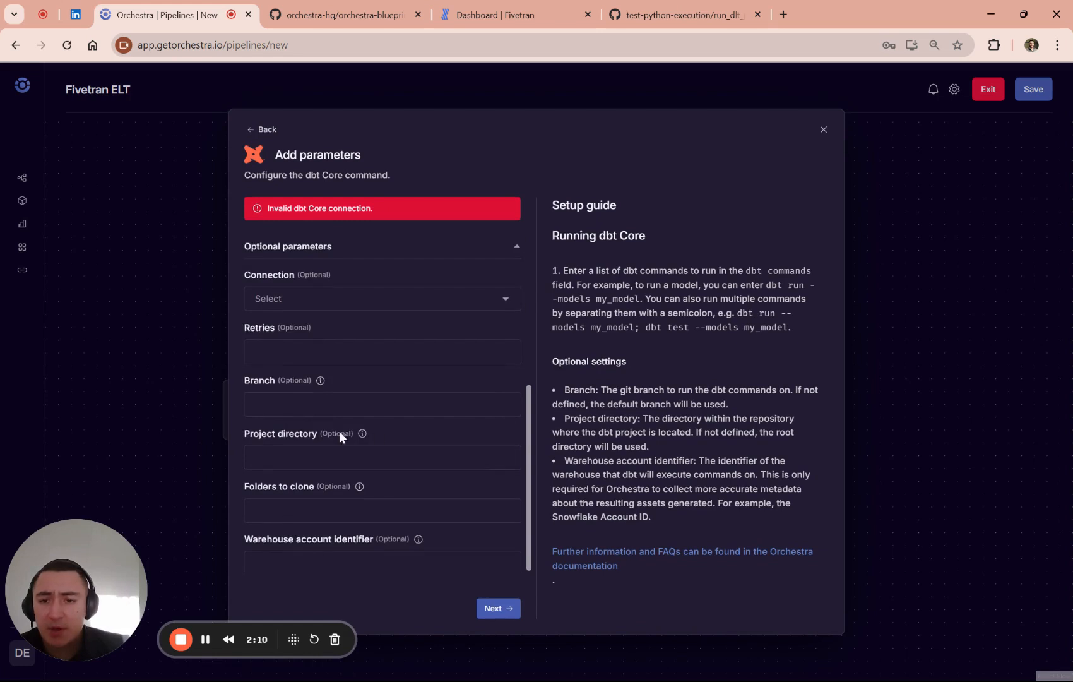
scroll(360, 436, up, 3)
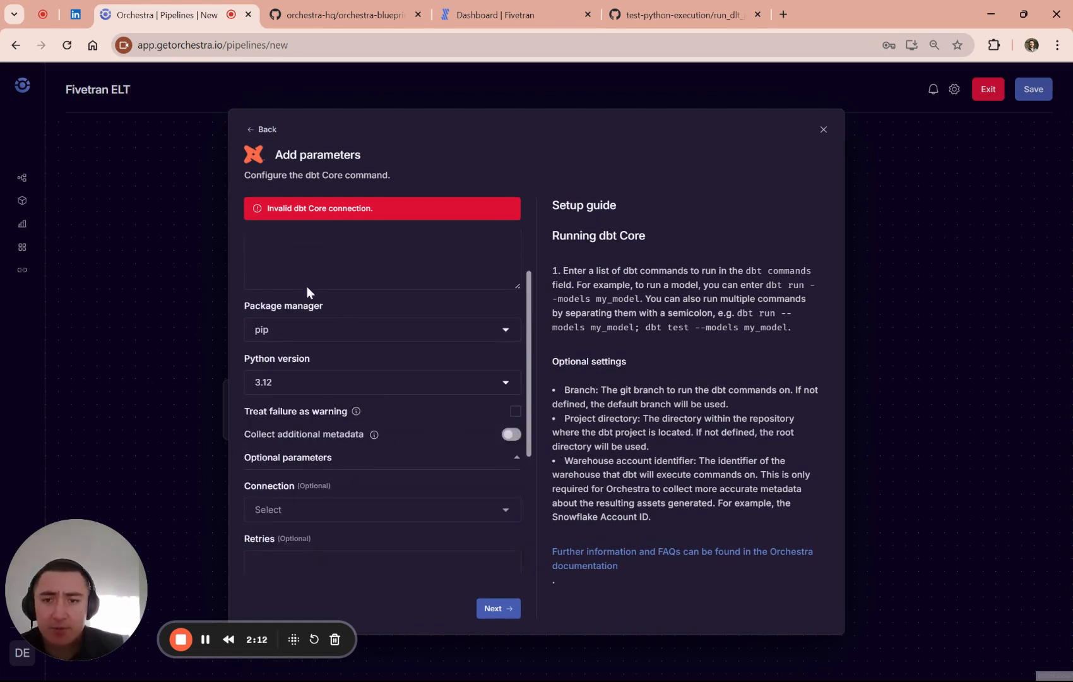
scroll(316, 291, up, 3)
click(319, 261)
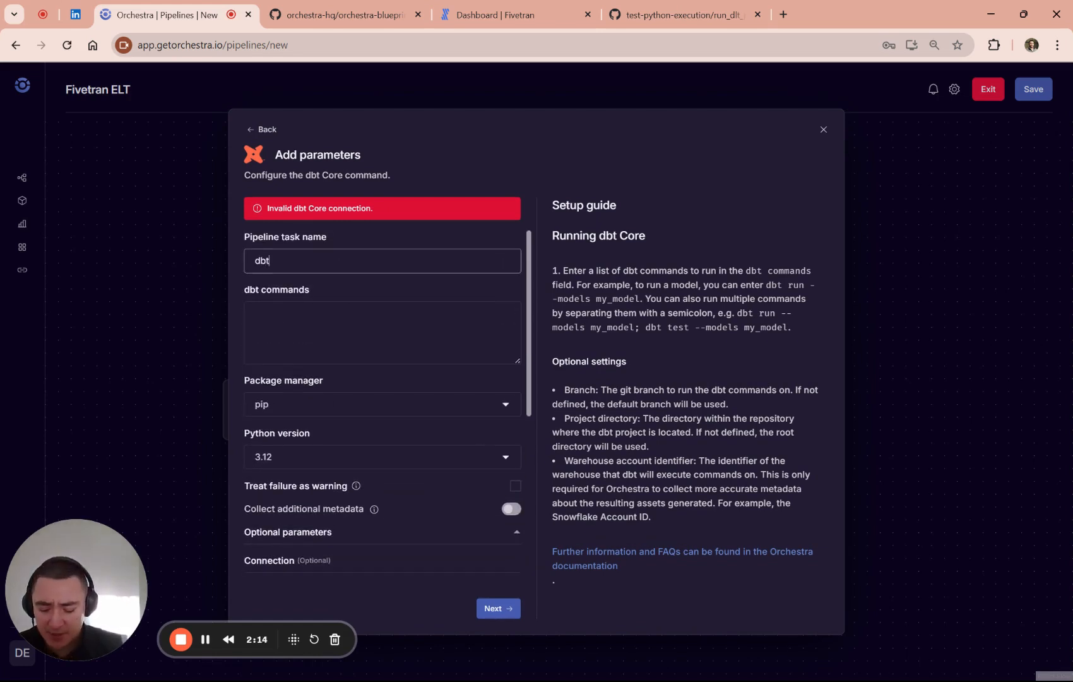
text(dbt build)
key(Tab)
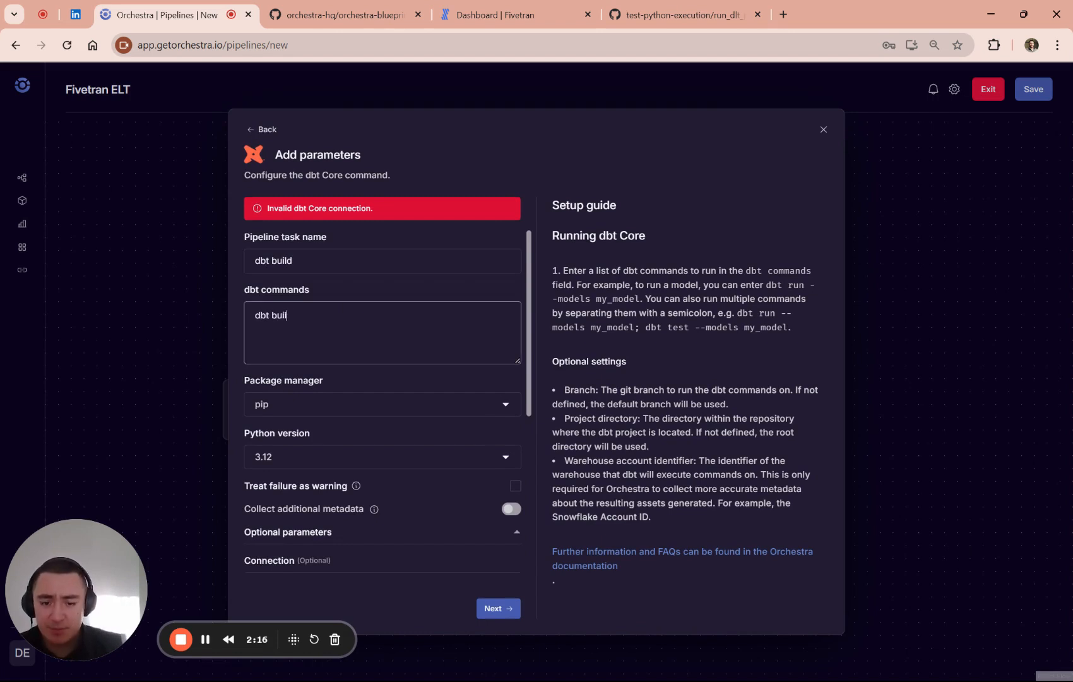
- Set the dbt command to "dbt build;", choose the dbt-core-bigquery-prod connection and add the task to the pipeline
scroll(406, 318, down, 3)
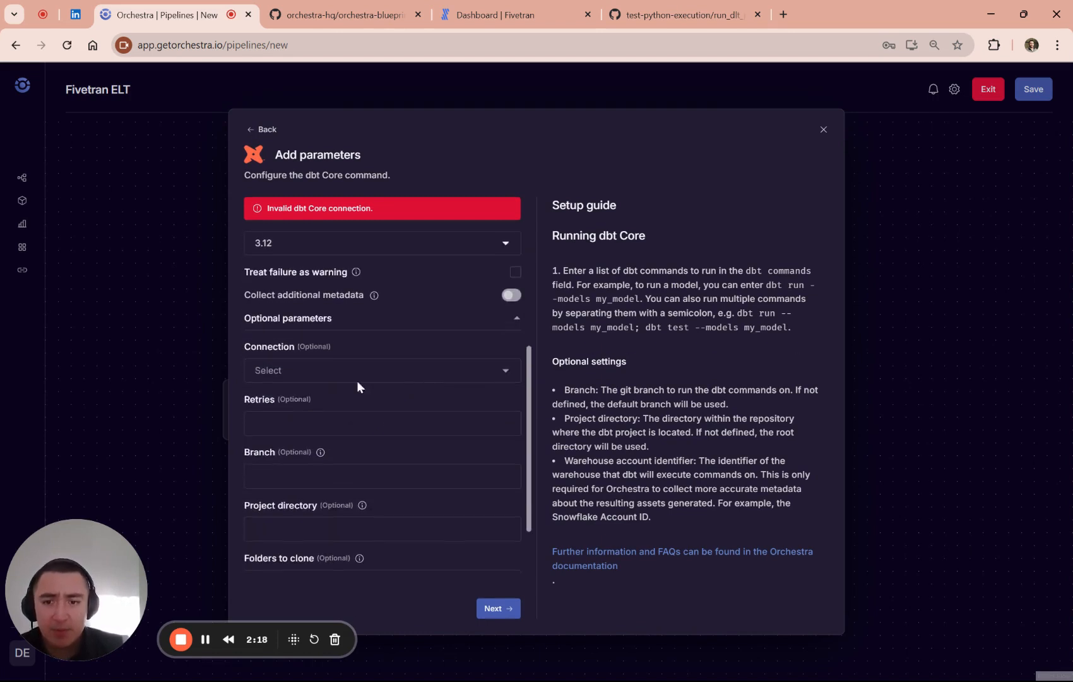
click(299, 377)
drag(341, 451, 383, 451)
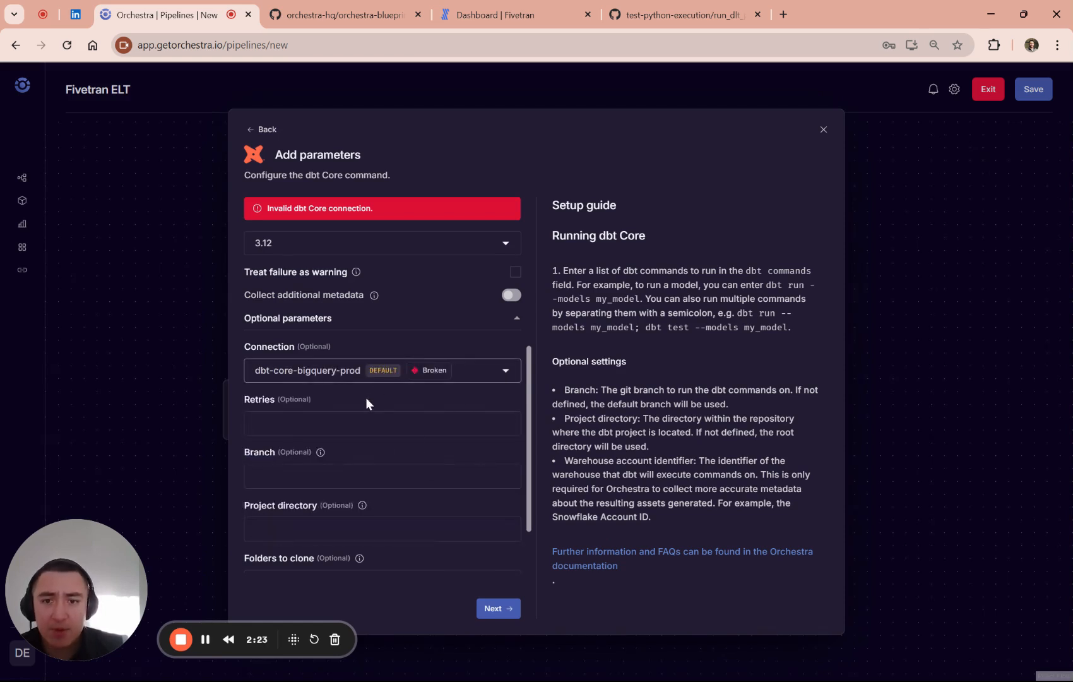
click(451, 380)
click(349, 453)
click(498, 608)
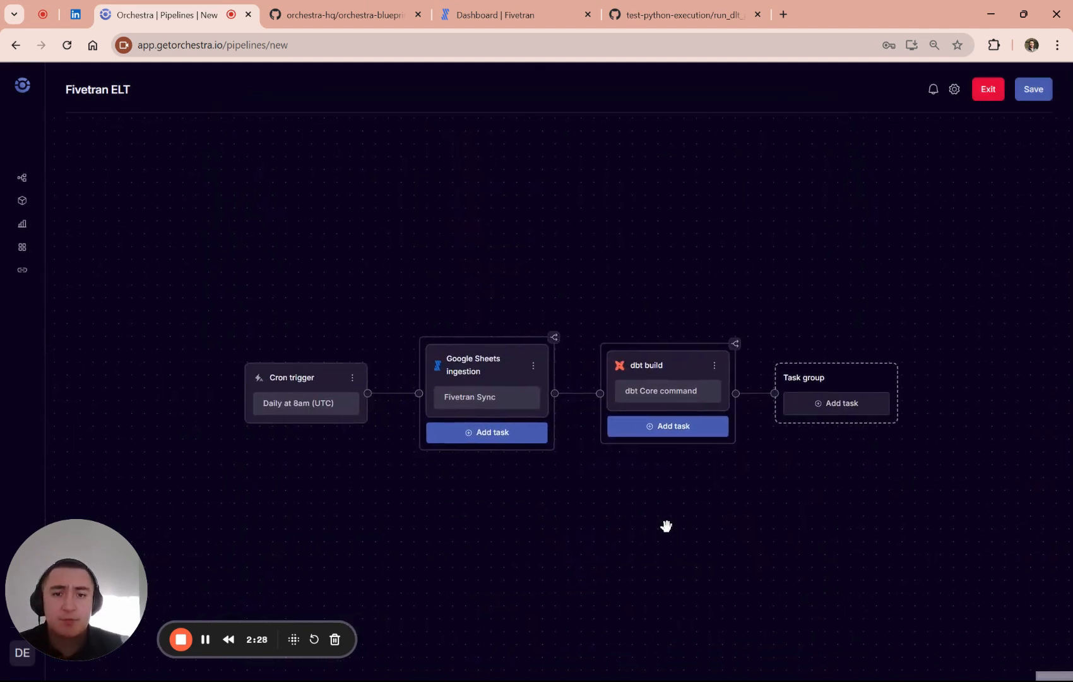
- Save the Fivetran ELT pipeline and confirm the commit with the commit message left empty
click(472, 375)
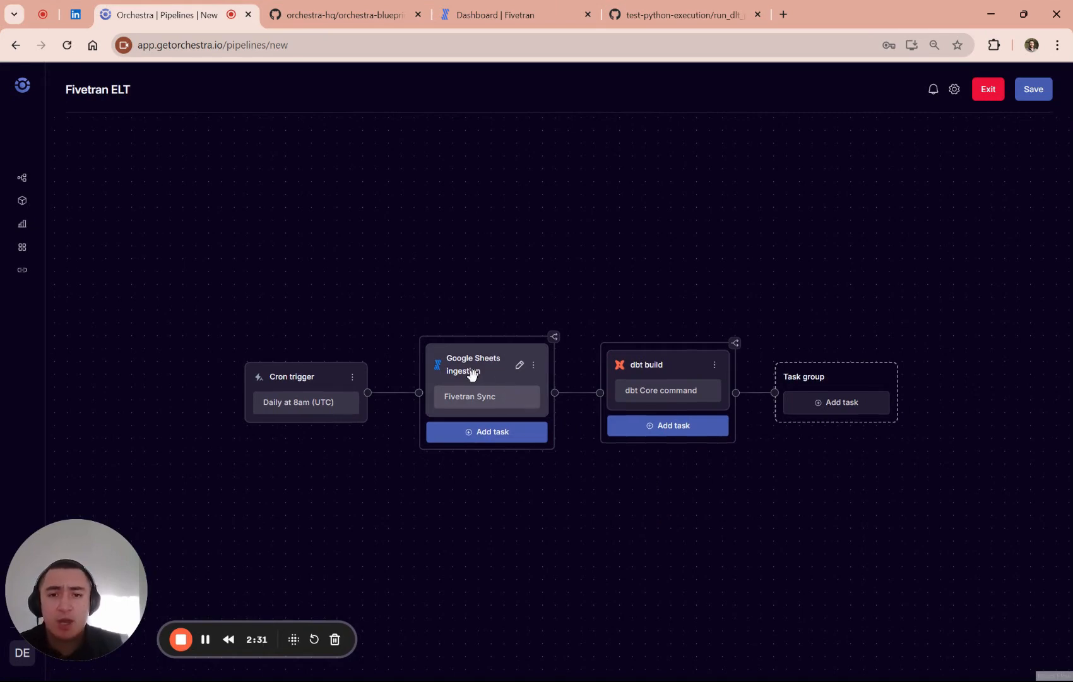
click(1039, 90)
click(572, 414)
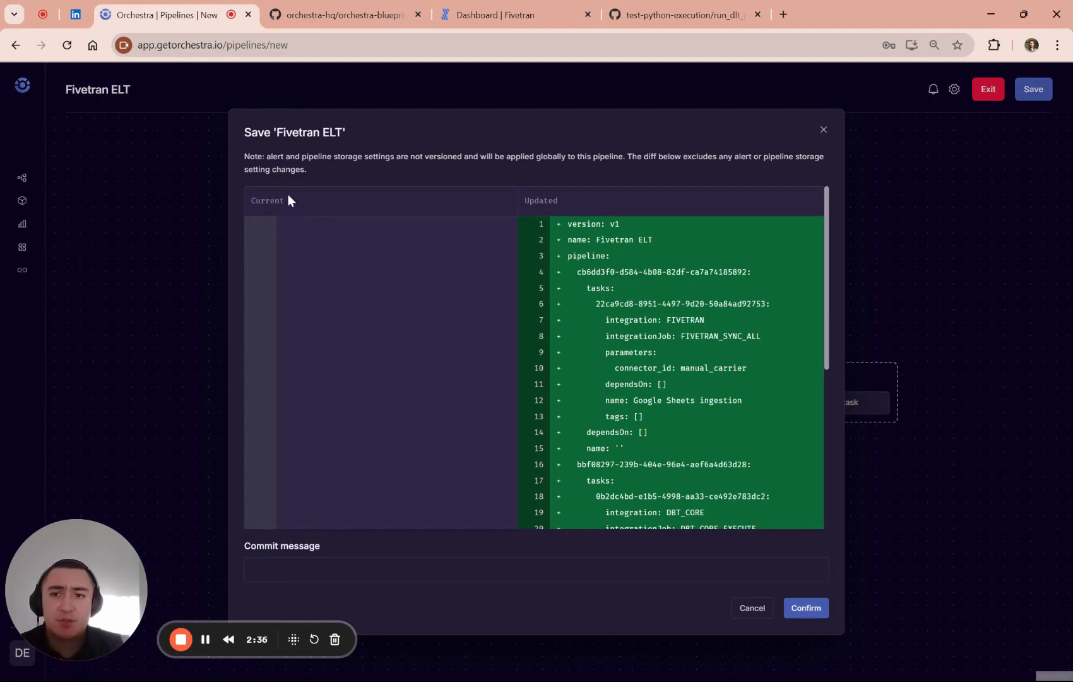
click(818, 608)
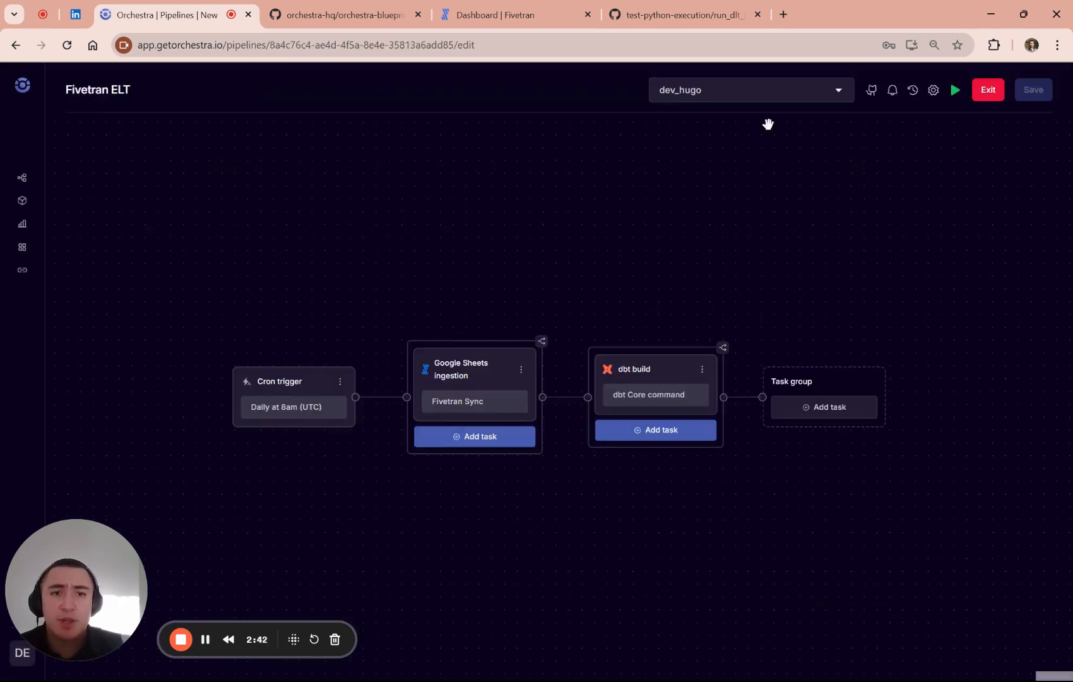
- Switch to the orchestra-blueprints repository on GitHub and create a pull request from the personal dev branch into main
click(327, 11)
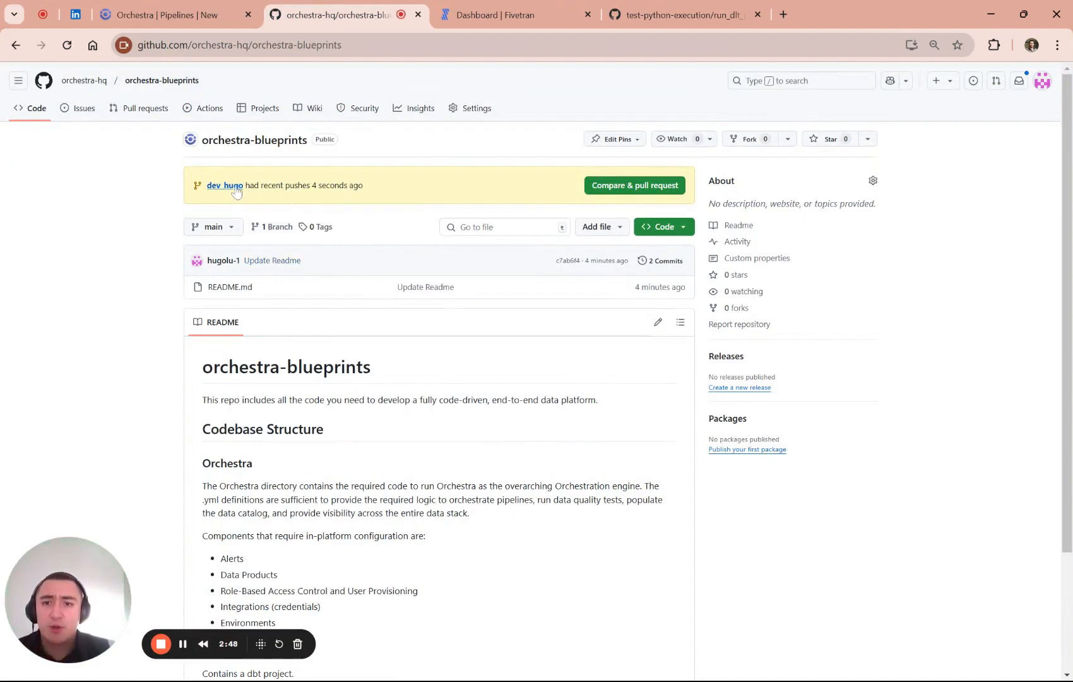
click(636, 188)
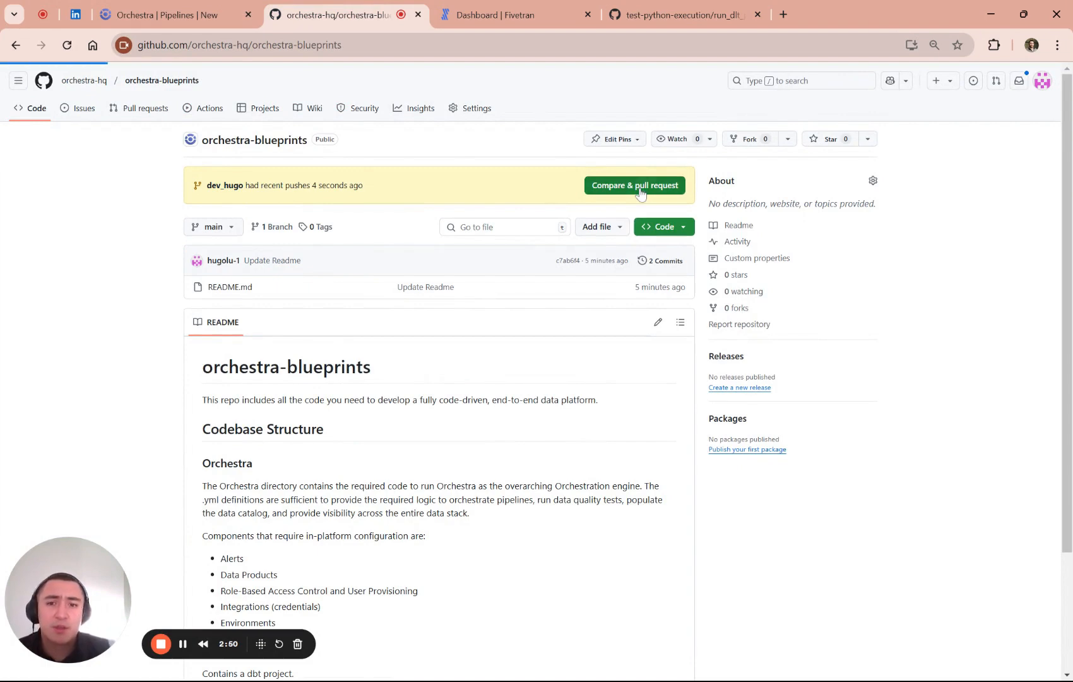
click(607, 496)
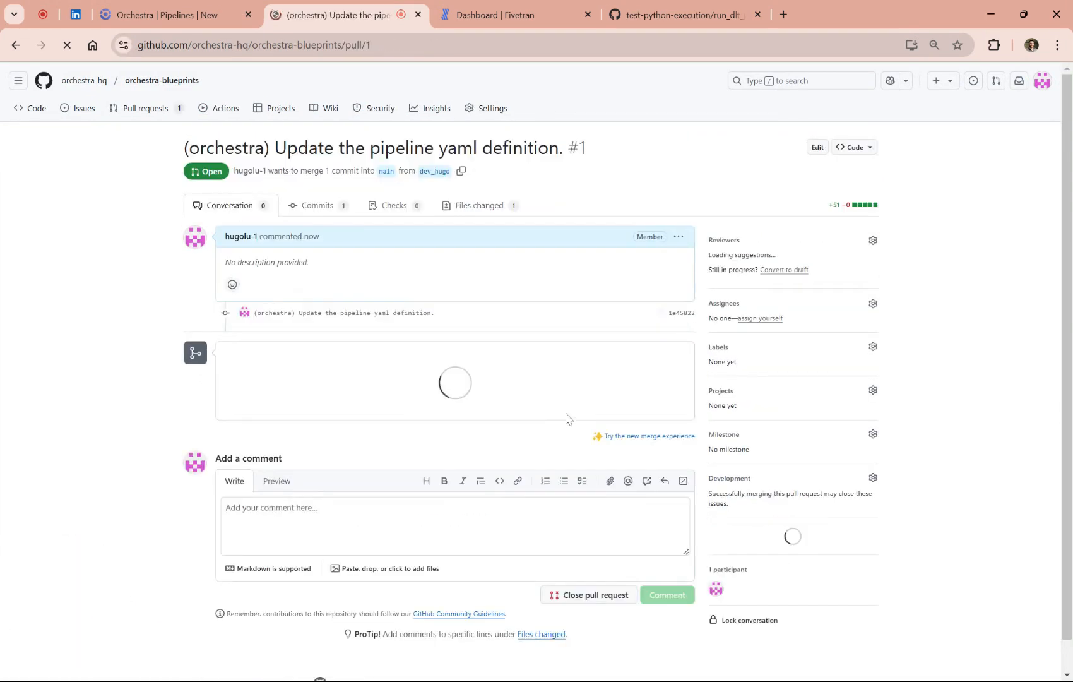
- Review the pull request's changed file orchestra/fivetran_elt.yml, examining the Fivetran task, dbt task and schedule definitions
click(478, 207)
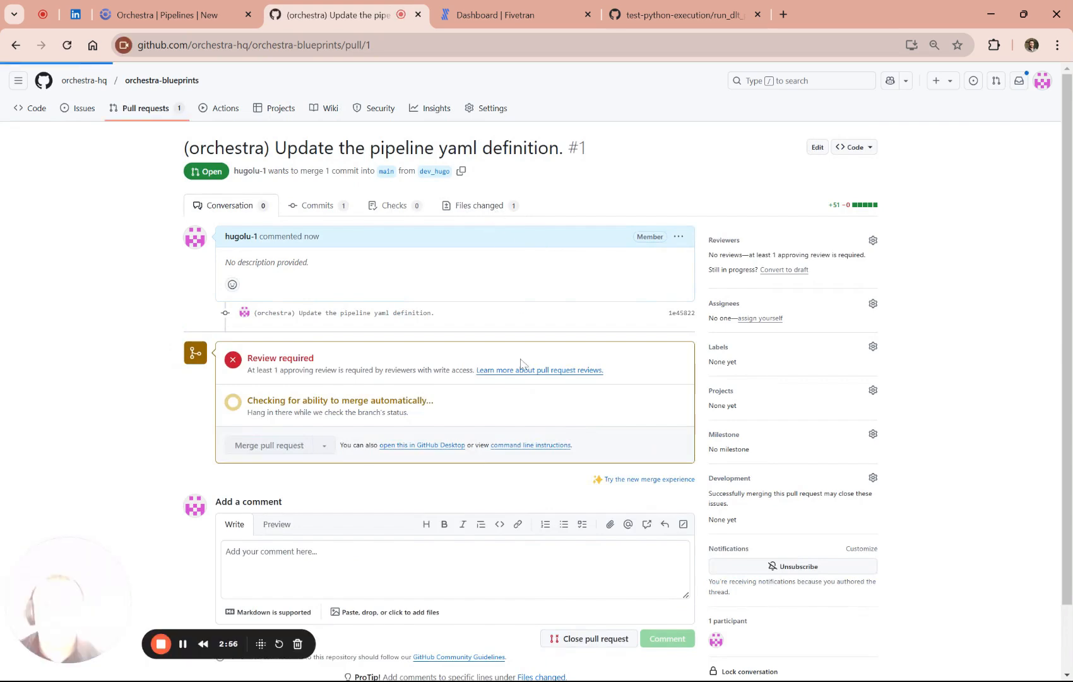
scroll(273, 379, down, 5)
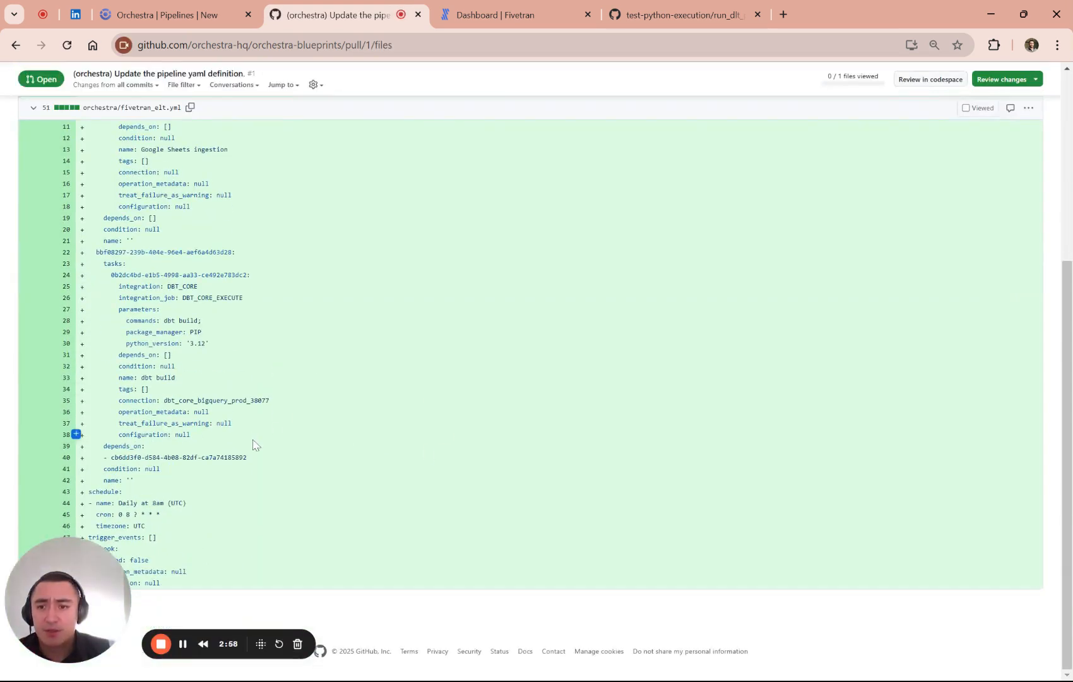
scroll(292, 491, up, 3)
scroll(293, 491, down, 3)
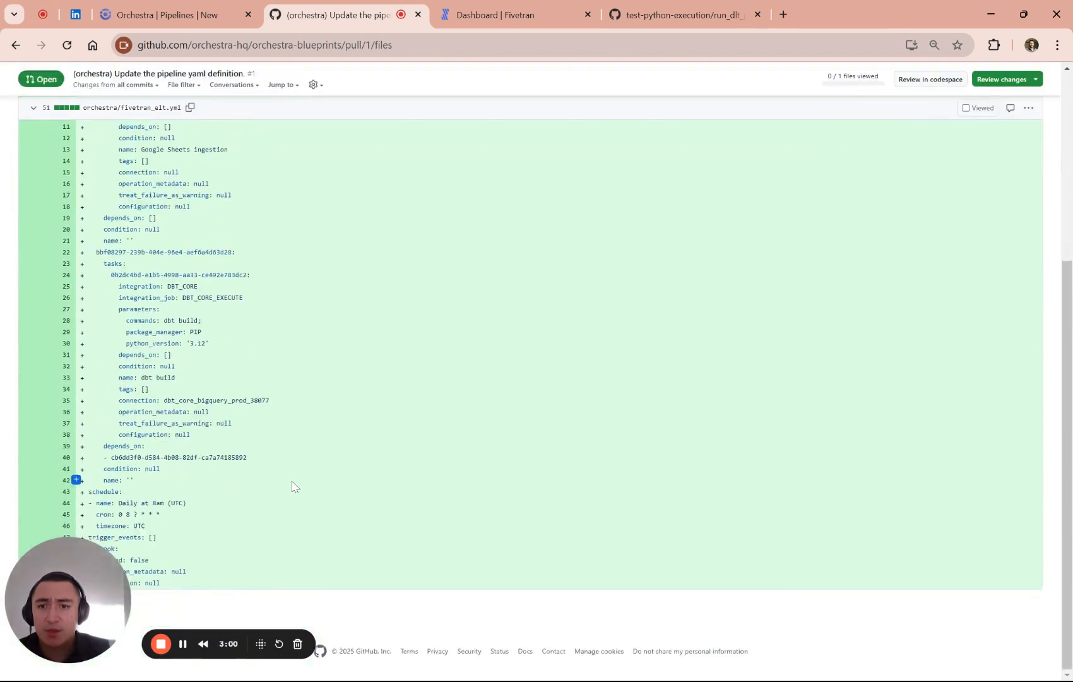
scroll(292, 490, up, 2)
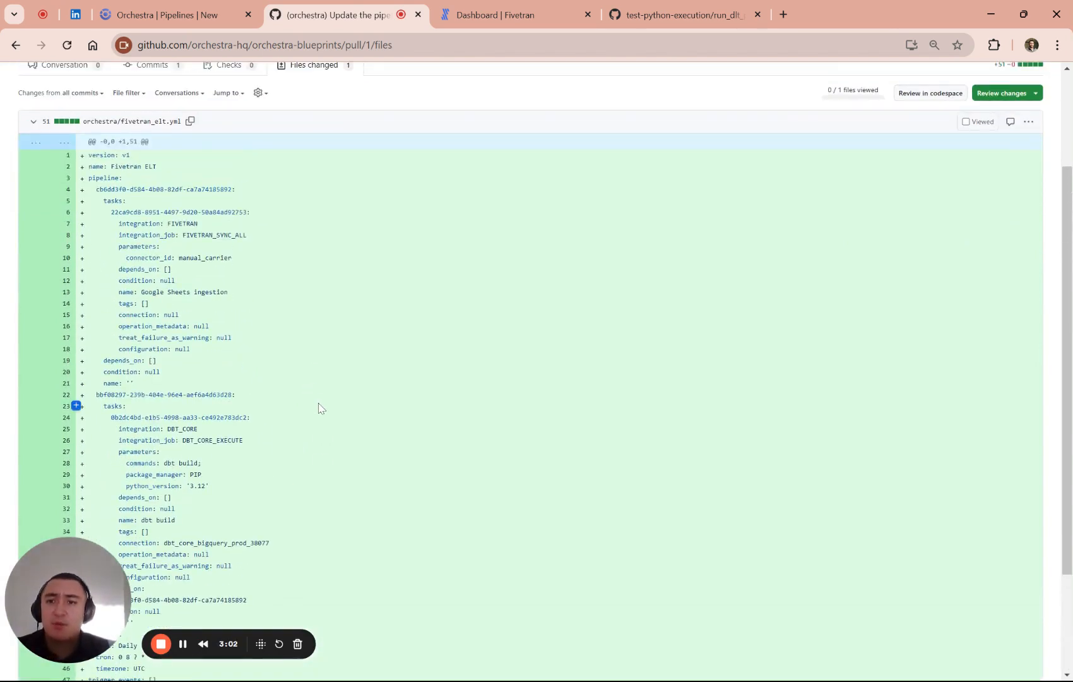
double_click(218, 235)
drag(229, 293, 164, 235)
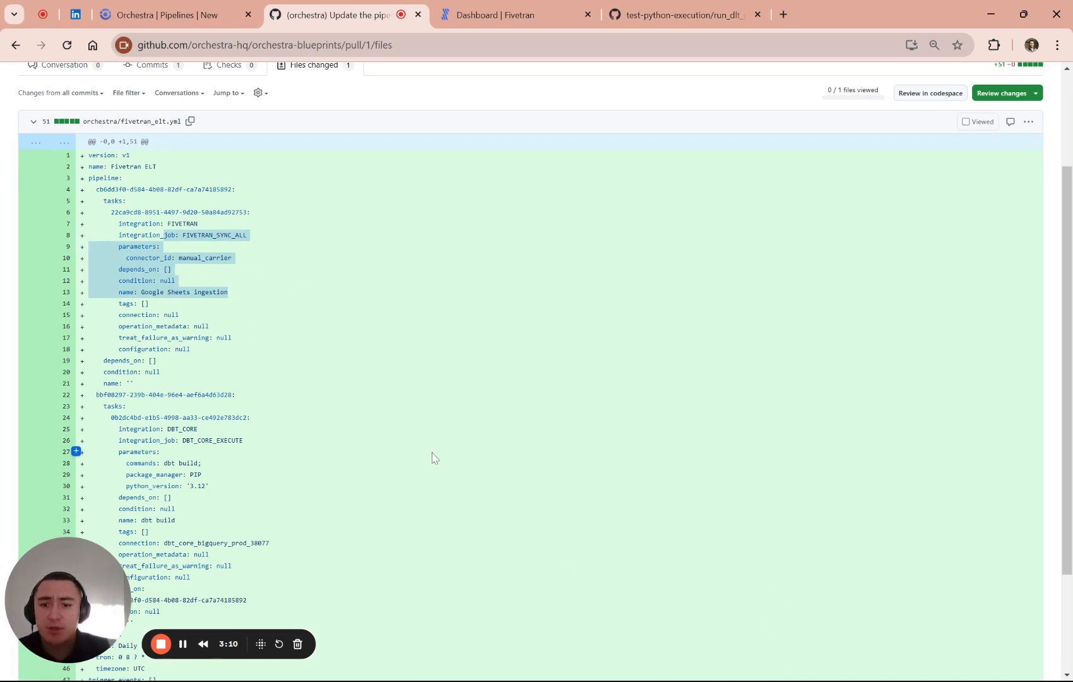
click(162, 644)
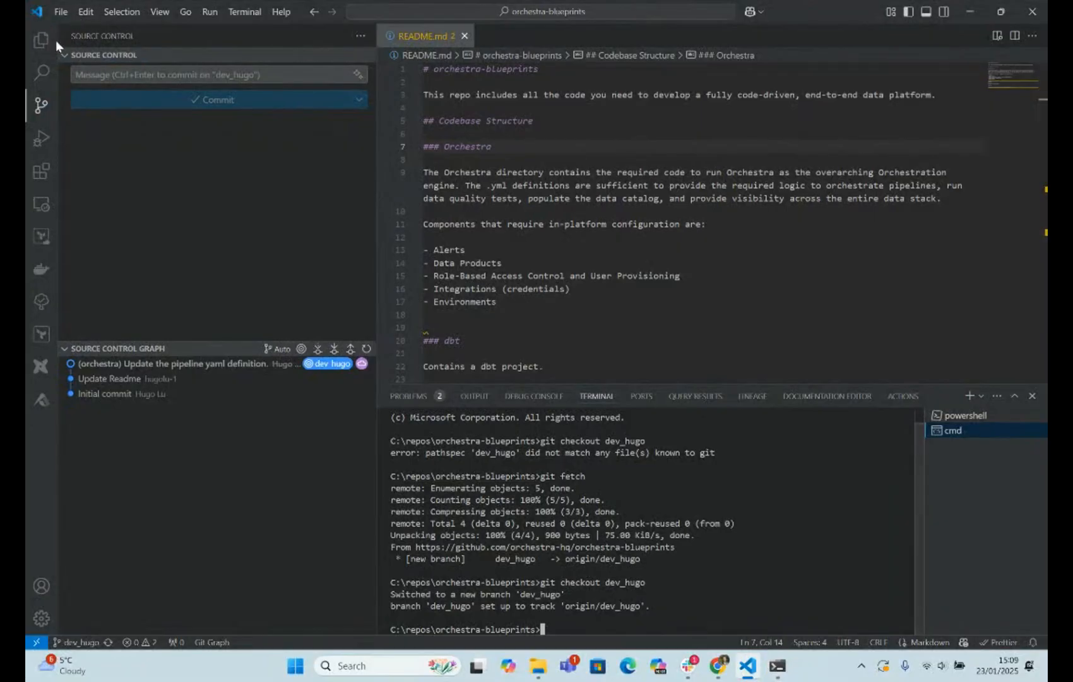
- In VS Code, show the orchestra-blueprints files and check out the personal dev branch with git checkout
click(41, 39)
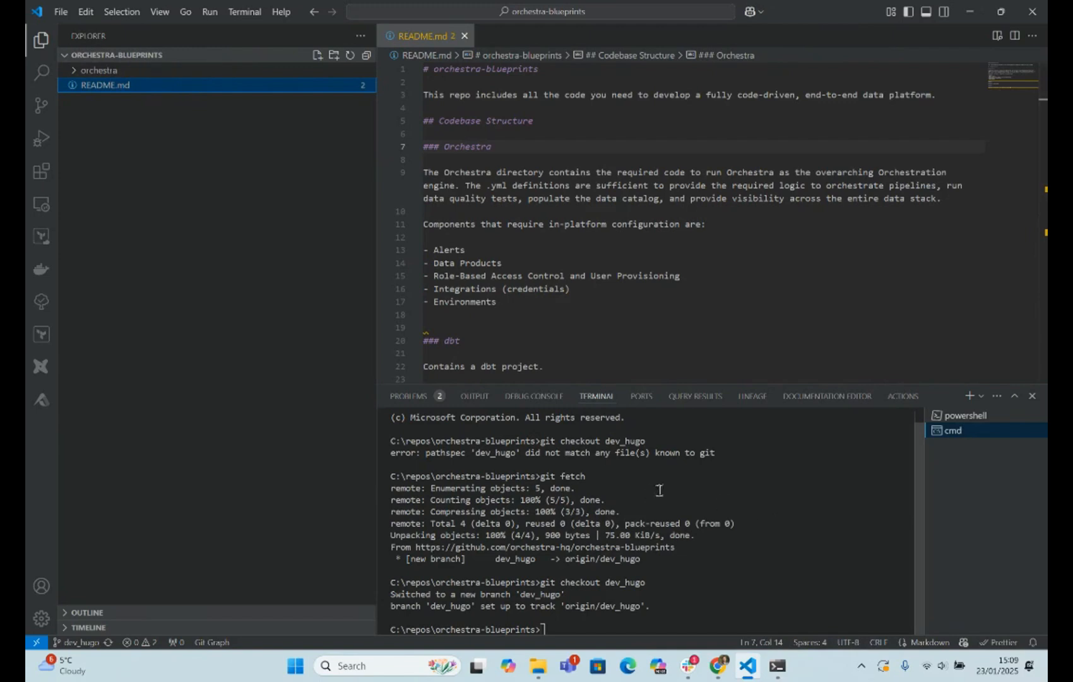
click(748, 560)
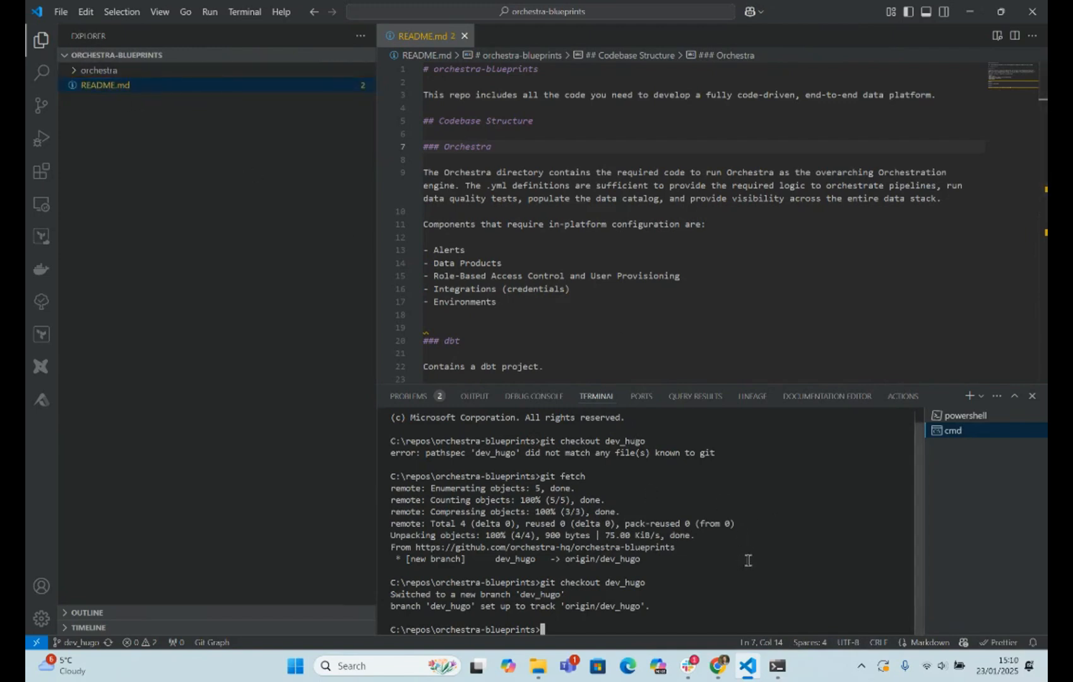
text(git checkout dev_hugo)
key(Return)
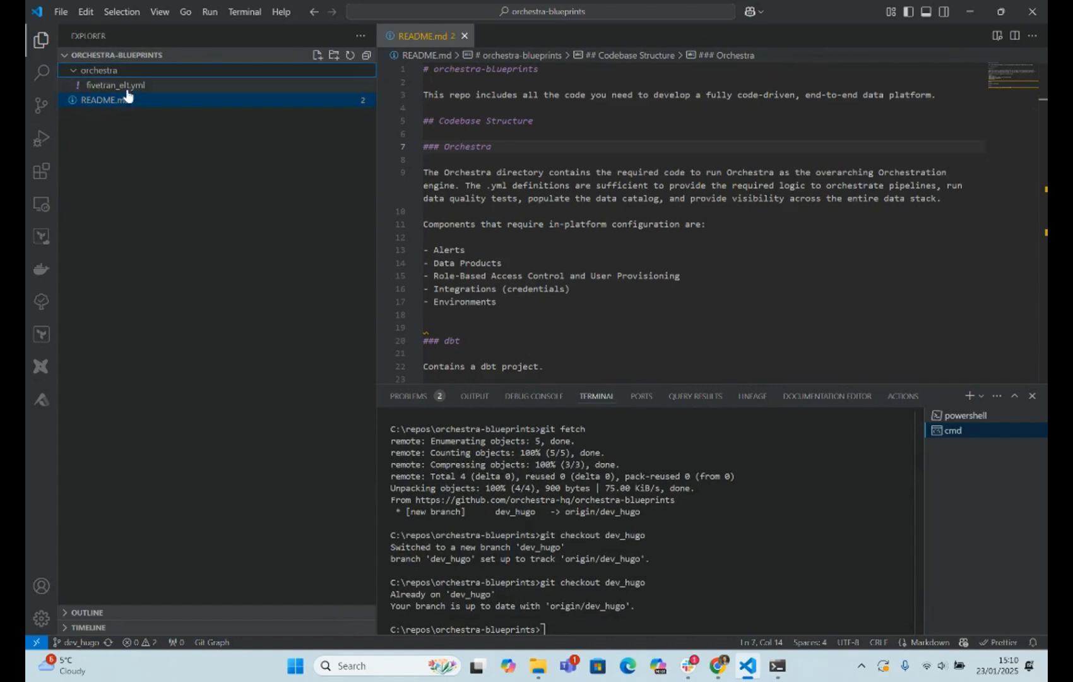
- Open fivetran_elt.yml from the orchestra folder and enlarge the editor by shrinking the terminal and file explorer
click(126, 87)
click(627, 380)
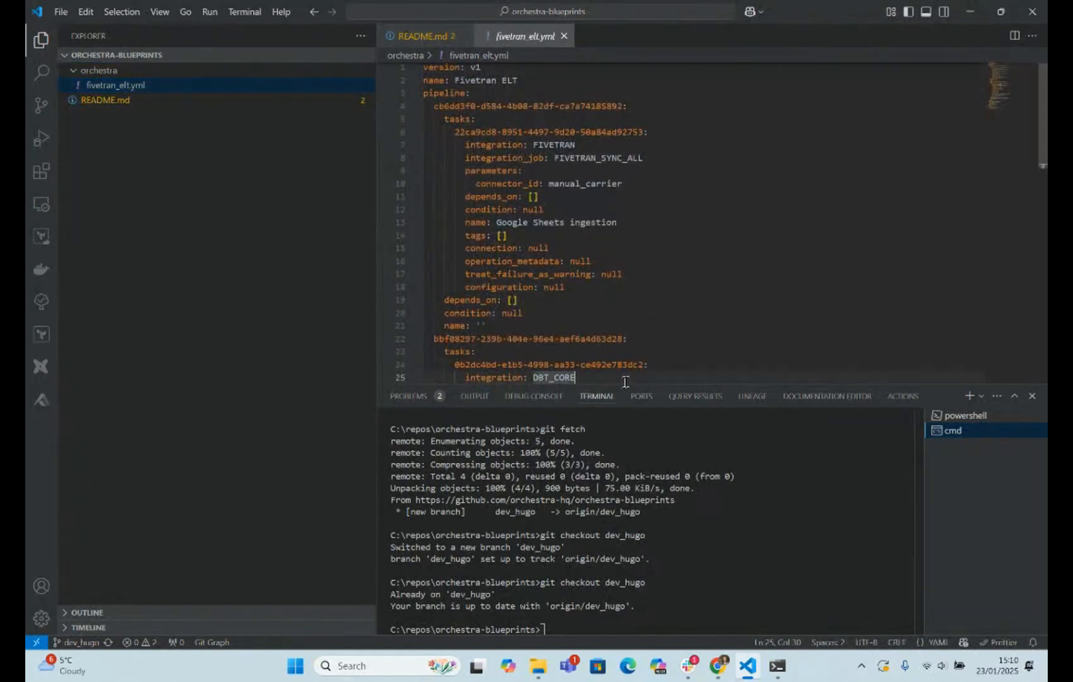
drag(627, 387, 627, 523)
drag(378, 359, 201, 341)
- Examine the structure of fivetran_elt.yml, from the pipeline key to the first task group's ID and its tasks
click(316, 313)
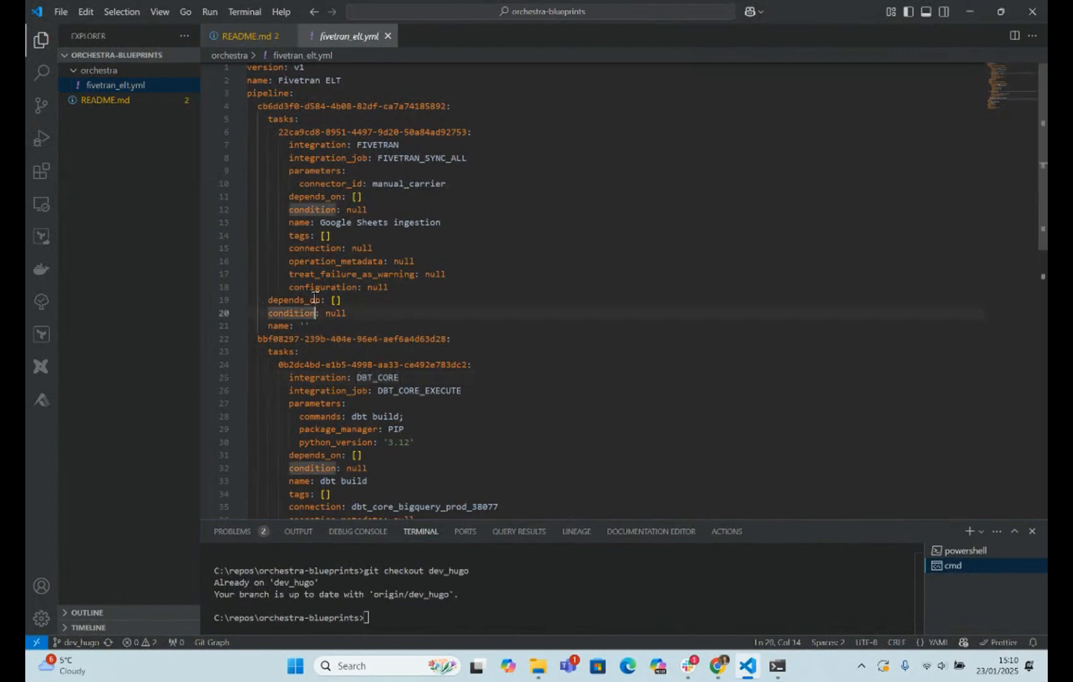
scroll(315, 297, up, 1)
drag(258, 110, 473, 383)
click(483, 383)
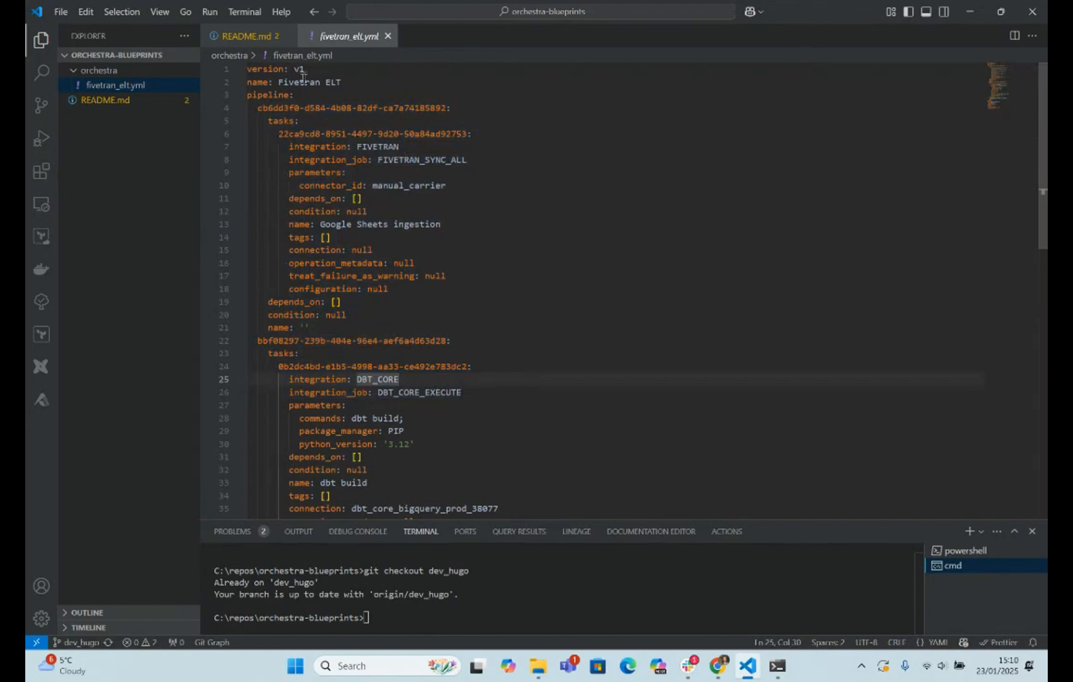
double_click(268, 95)
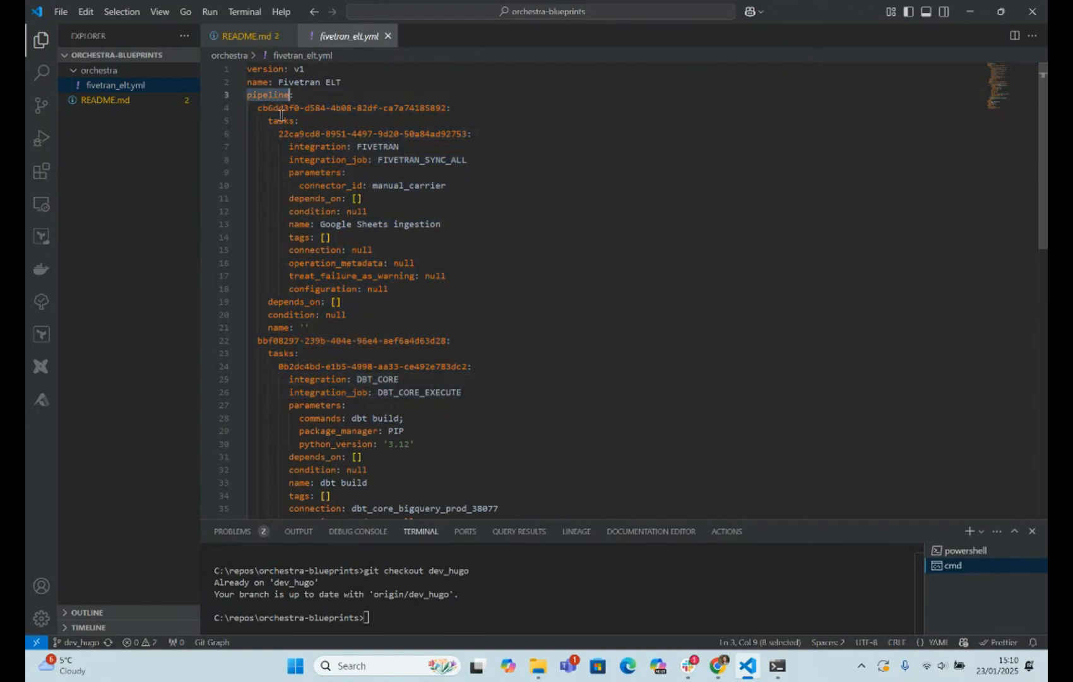
drag(258, 108, 443, 108)
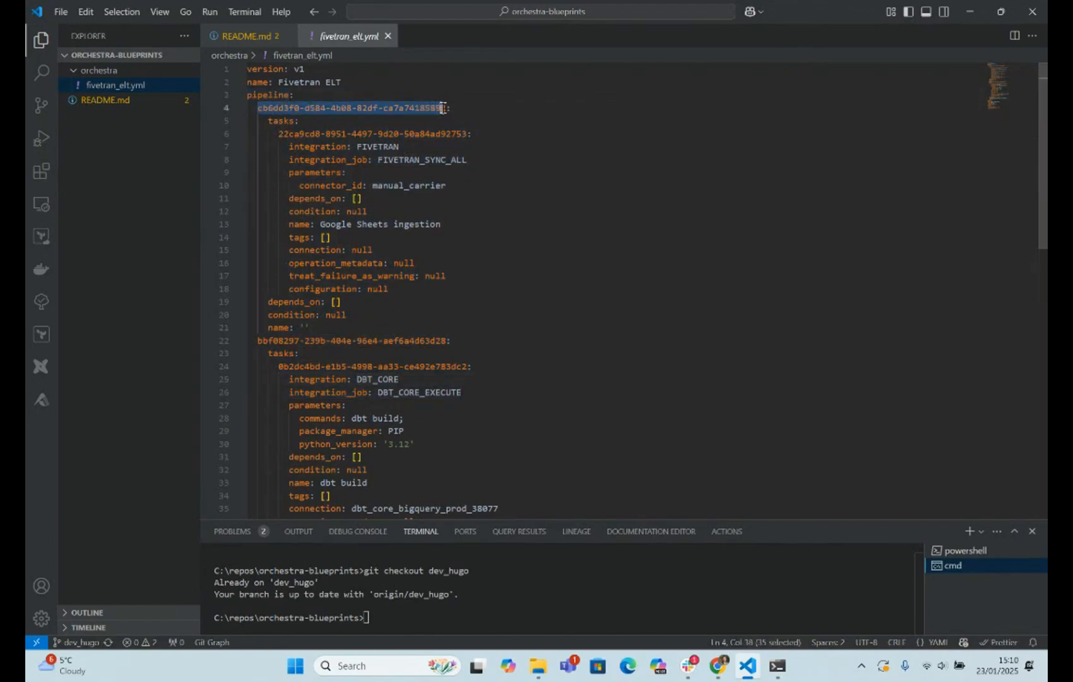
double_click(270, 121)
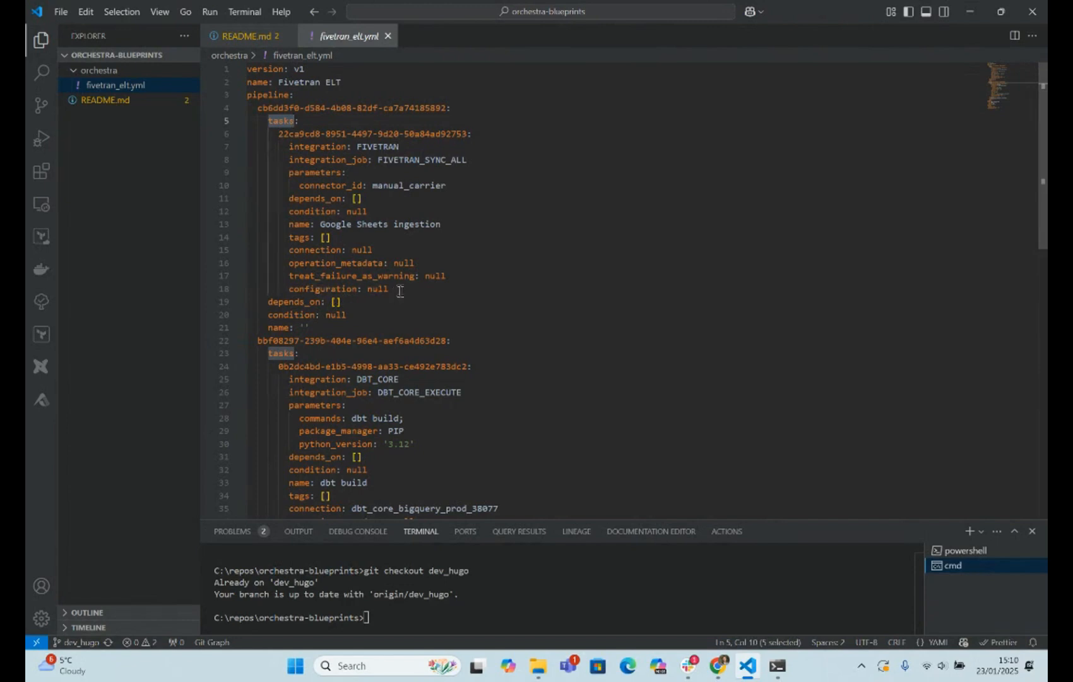
- Duplicate the Google Sheets ingestion task block directly below itself four times within the first task group of fivetran_elt.yml
drag(393, 291, 276, 135)
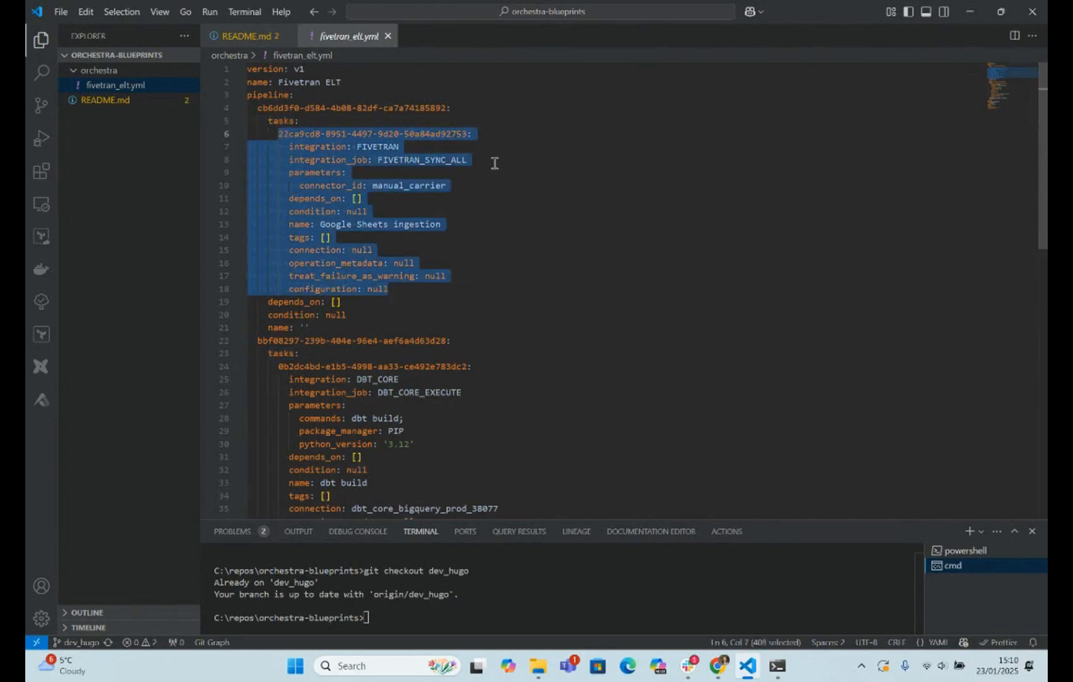
key(shift+alt+Down)
key(shift+alt+Down)
key(shift+alt+Down)
key(shift+alt+Down)
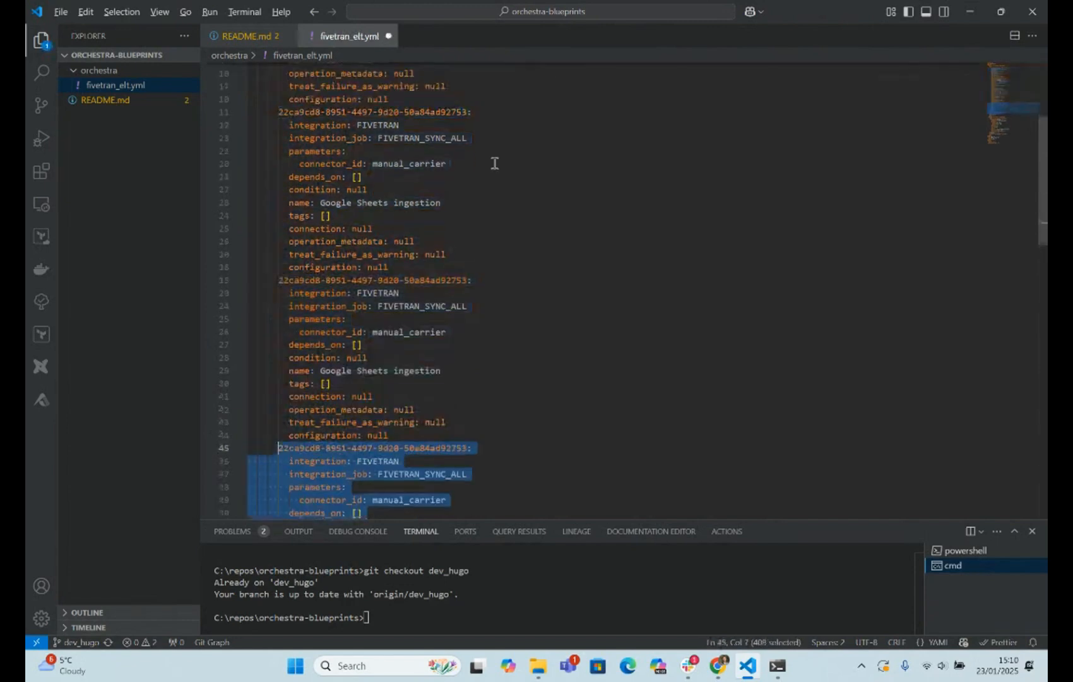
scroll(493, 177, up, 10)
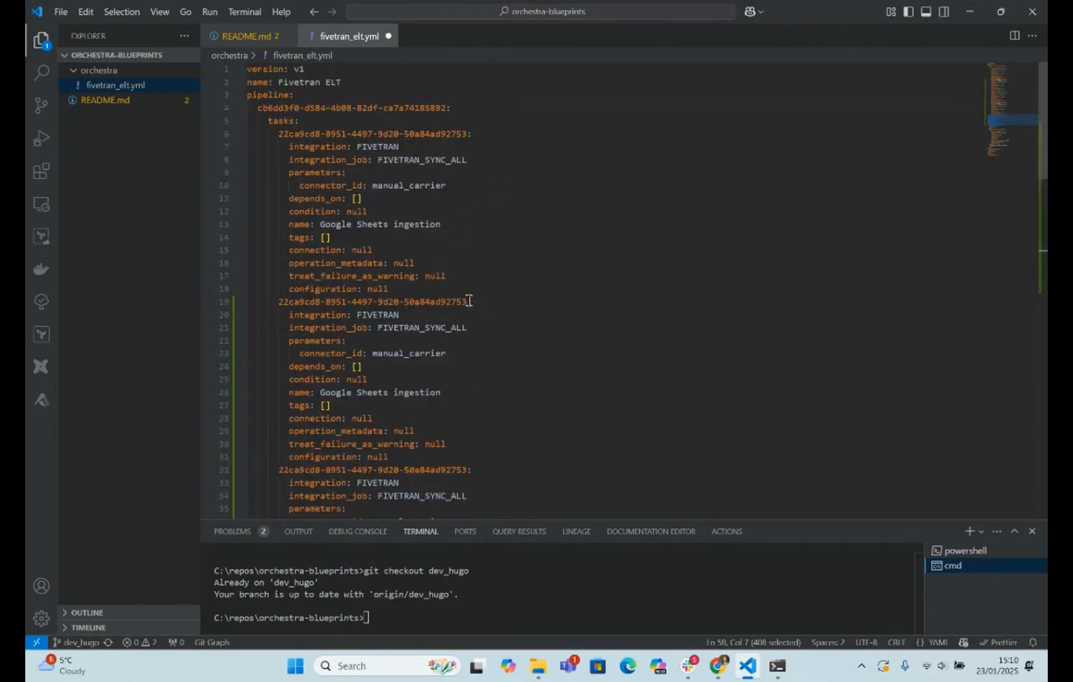
- Replace the second Fivetran task's ID with google_sheet_fivetran and set its connector_id to accommodation_assure
drag(468, 136, 278, 133)
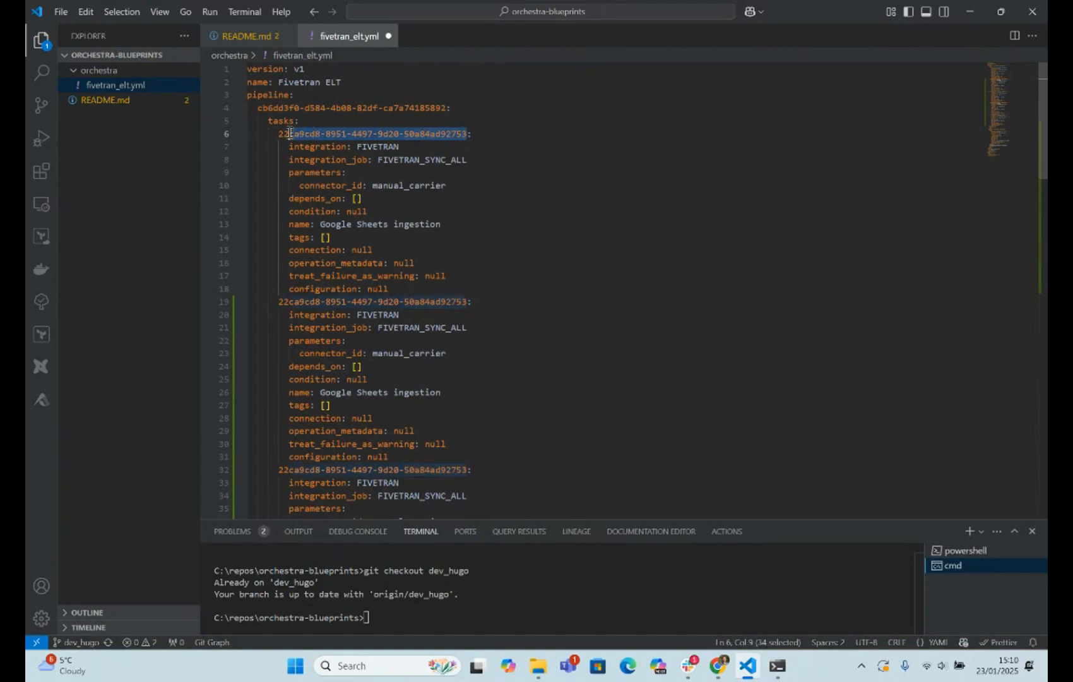
drag(468, 301, 285, 301)
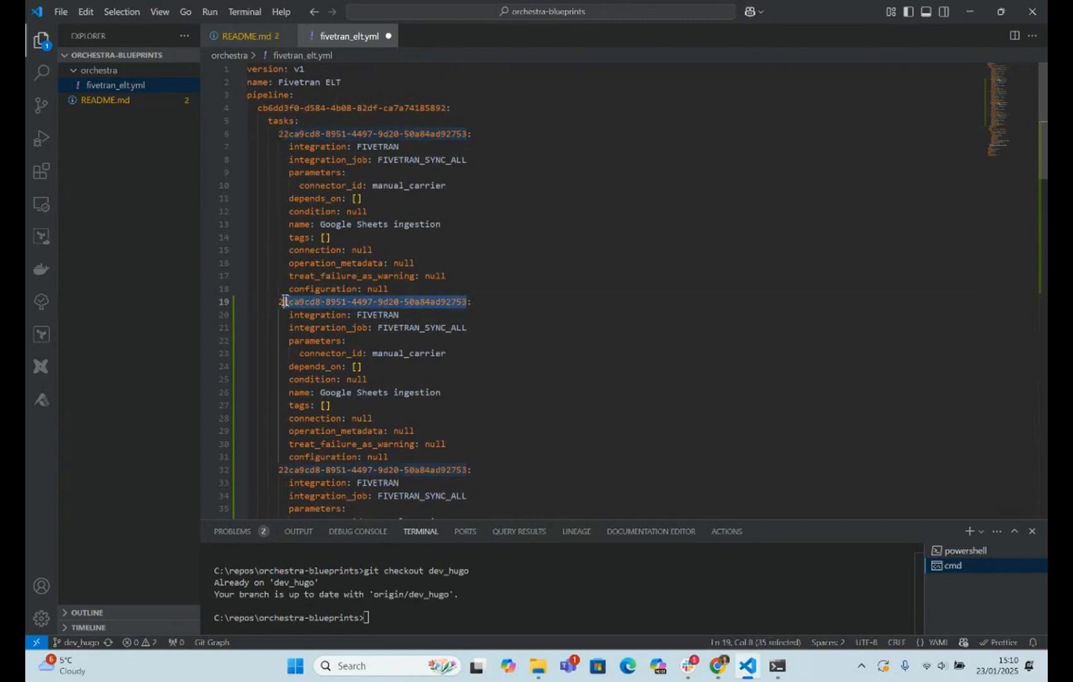
text(google_sheet_fivetran:)
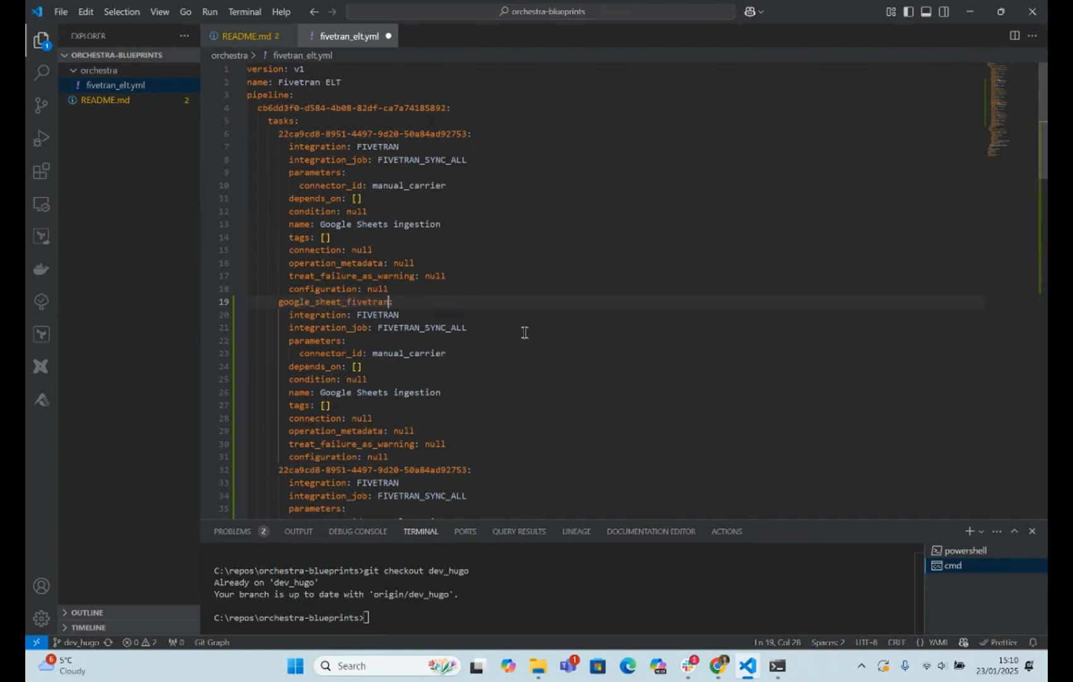
double_click(431, 353)
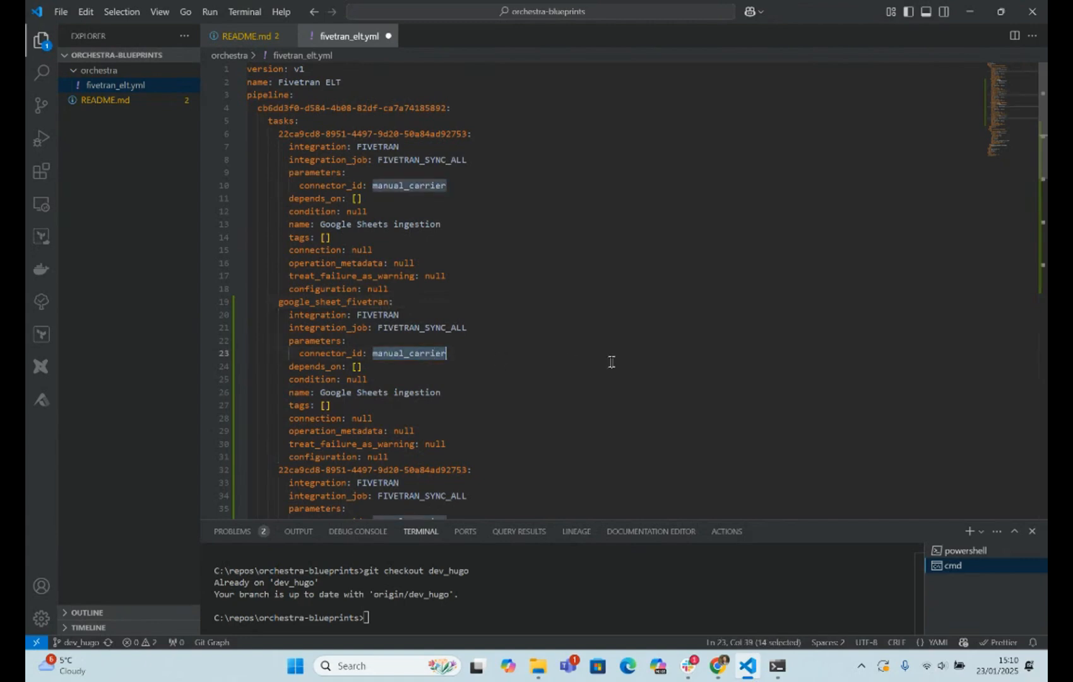
text(accommodation_ass)
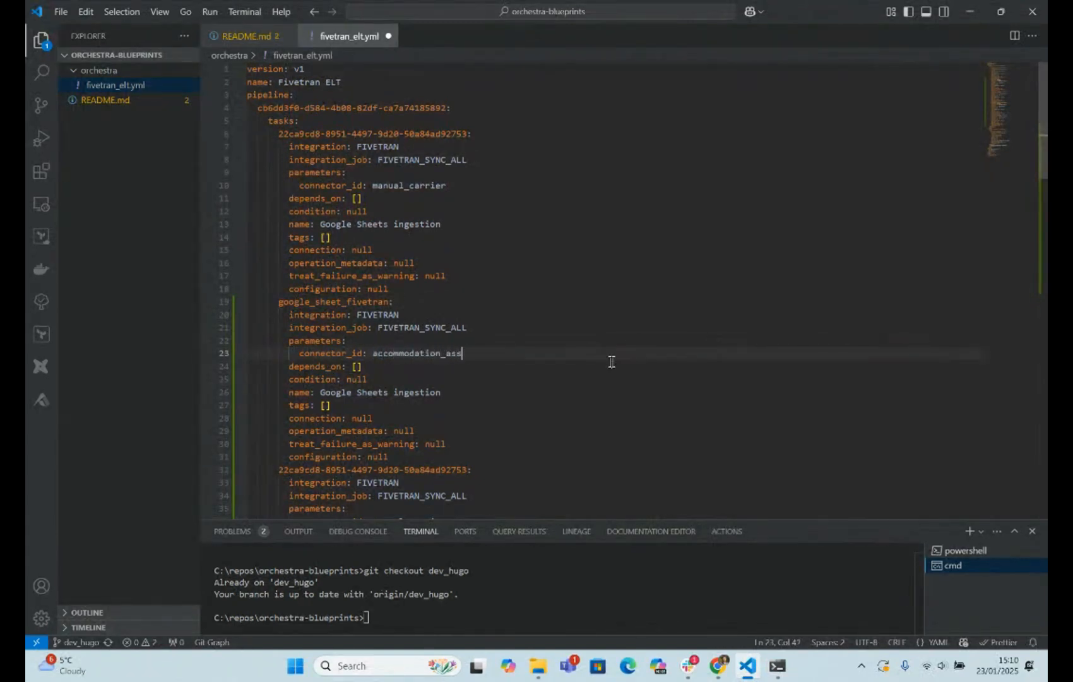
- Replace the third Fivetran task's ID with hubspot_fivetran and set its connector_id to roast_chicken
double_click(320, 301)
key(ctrl+c)
scroll(430, 404, down, 2)
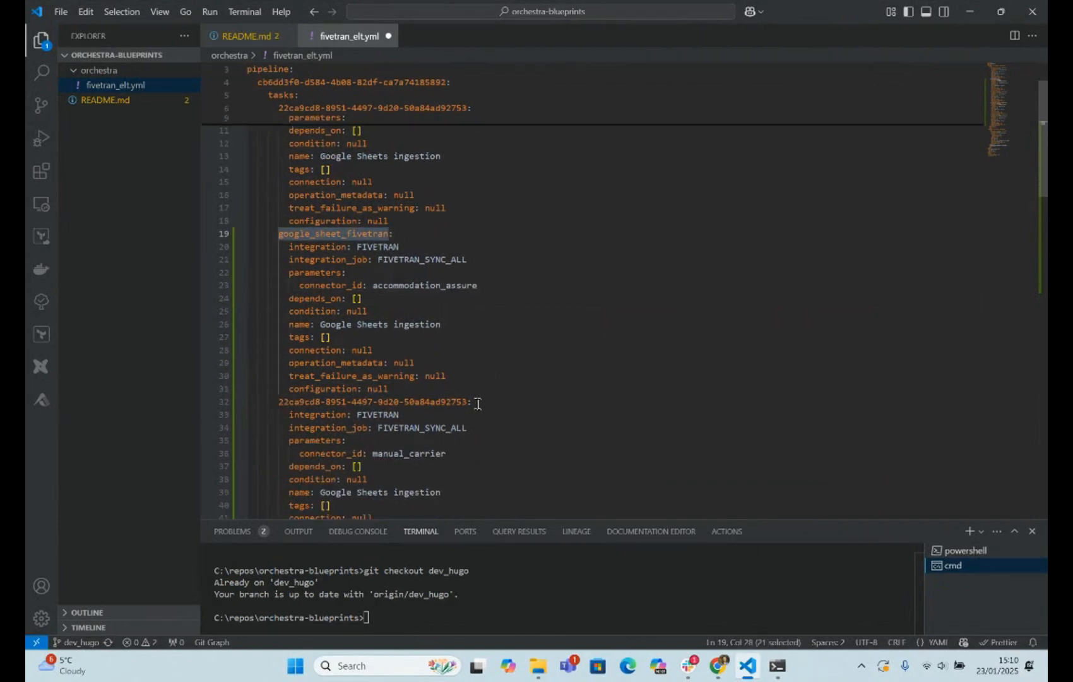
drag(468, 402, 284, 402)
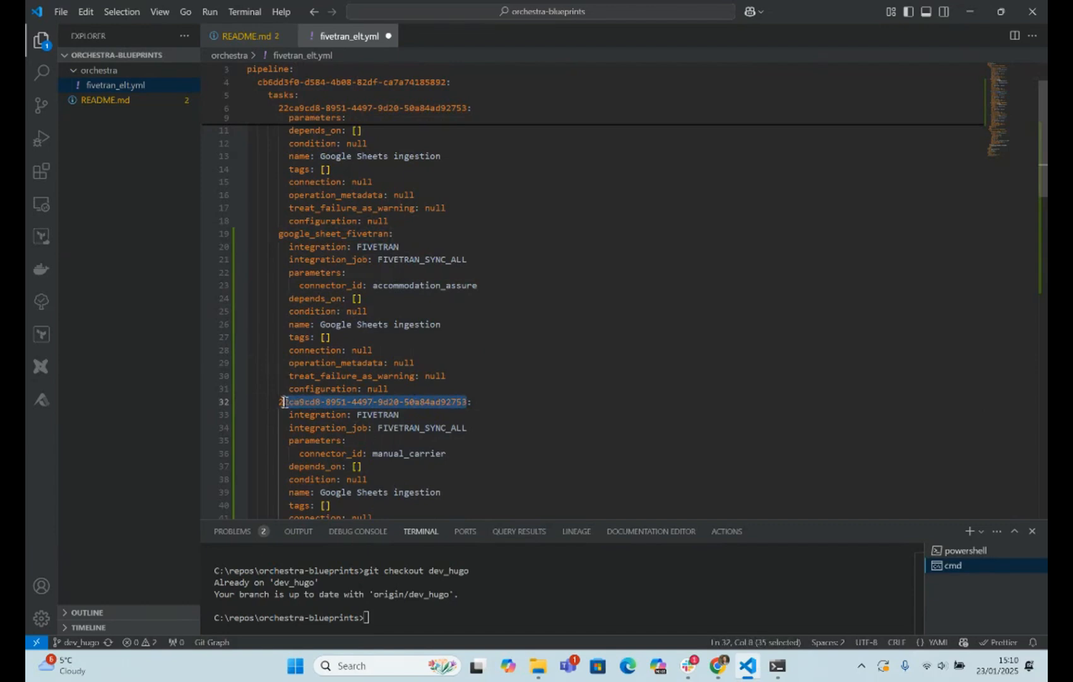
key(shift+Left)
key(ctrl+v)
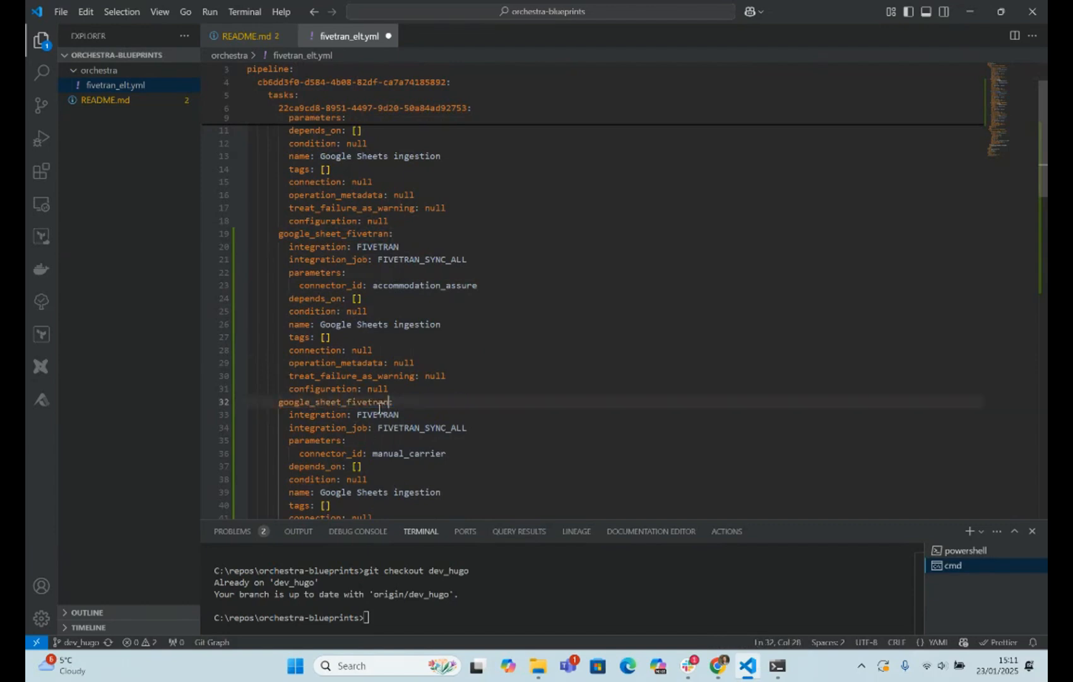
click(341, 402)
key(ctrl+shift+Left)
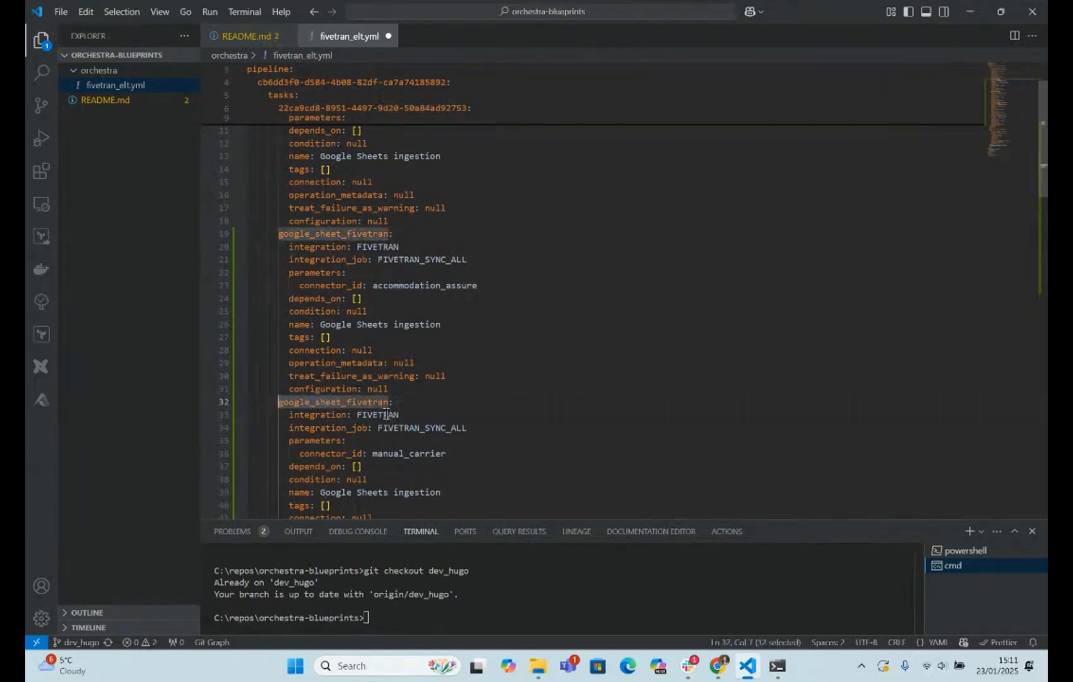
text(hubspot)
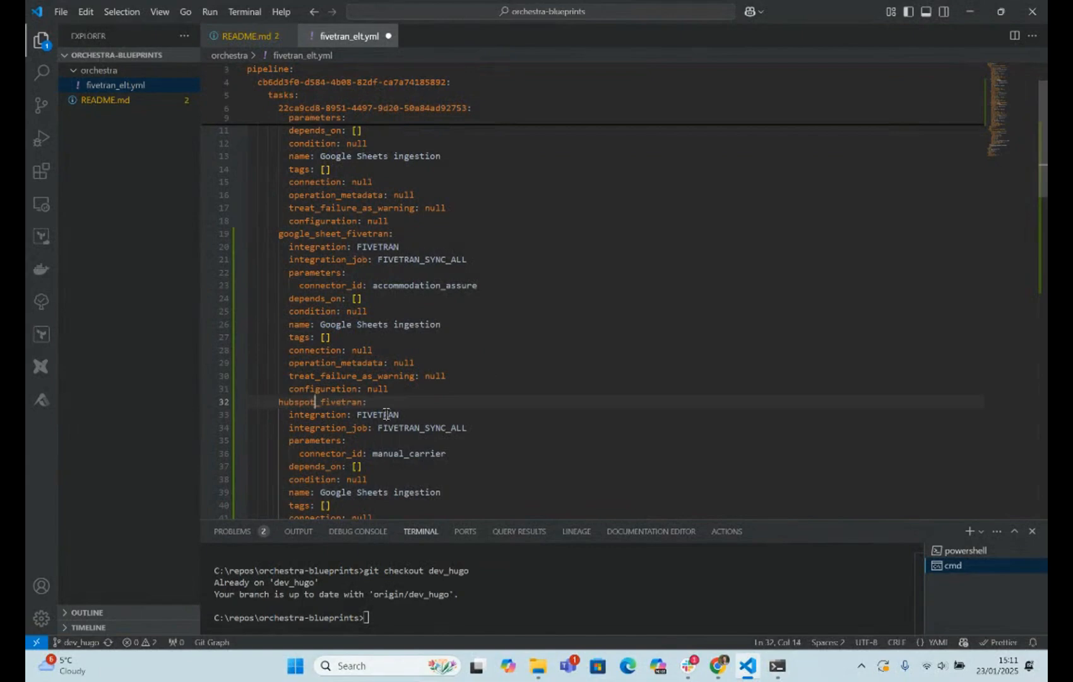
scroll(387, 414, down, 1)
double_click(402, 420)
text(roast)
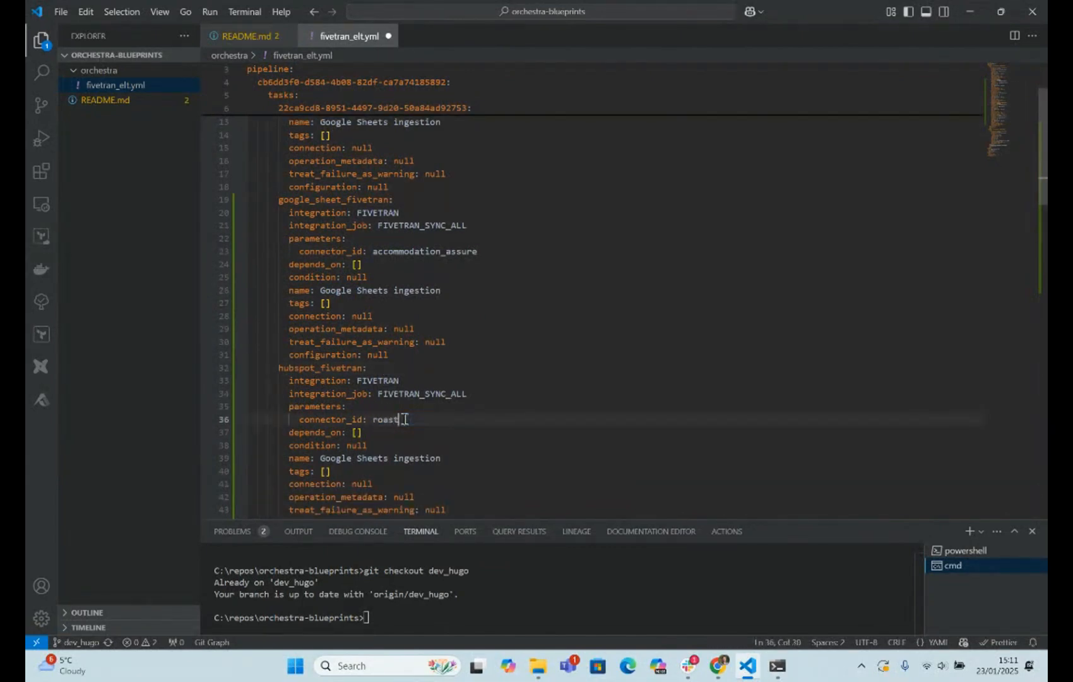
- Replace the fourth Fivetran task's ID with oracle_fivetran and set its connector_id to wooden_stick
scroll(407, 419, down, 4)
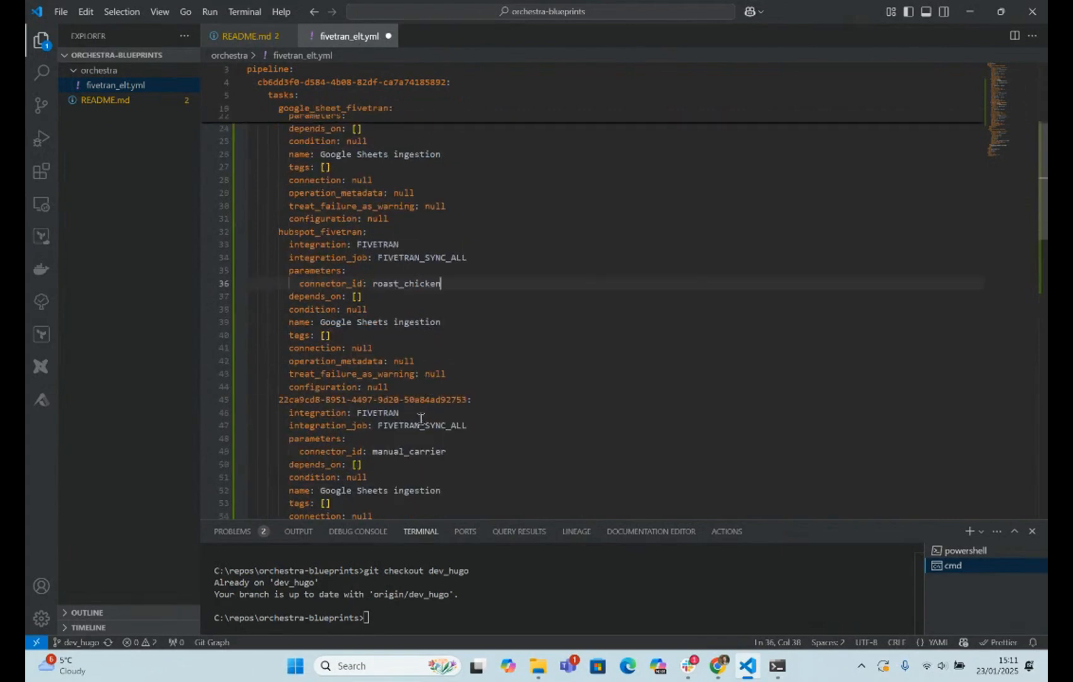
click(468, 400)
key(shift+Left)
key(shift+Left)
key(shift+Home)
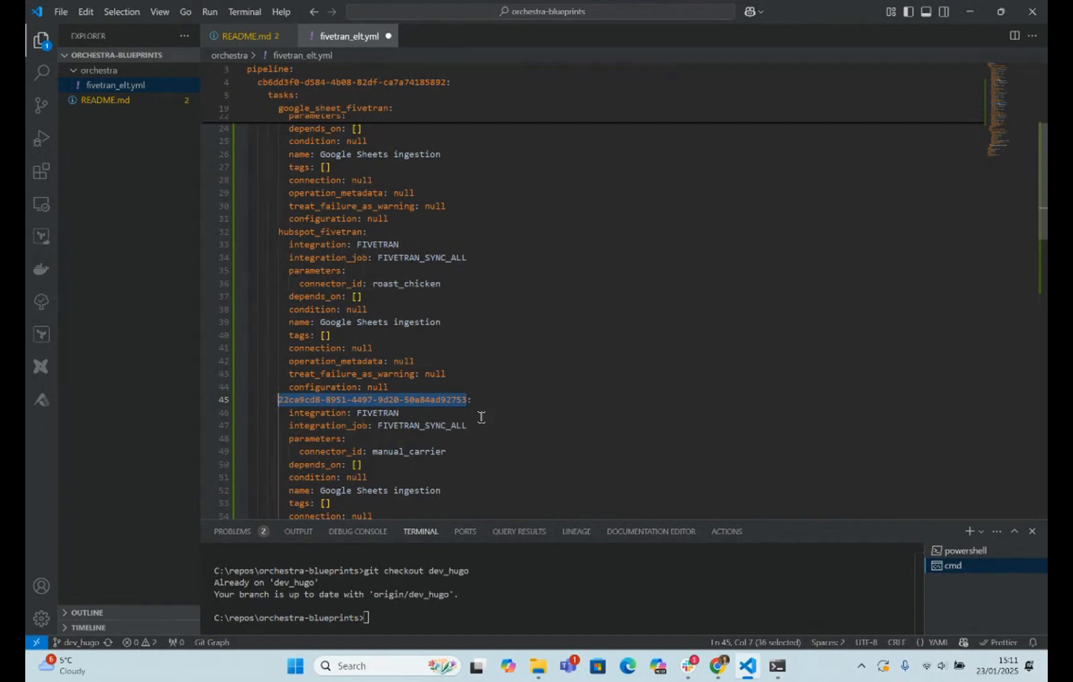
text(oracle)
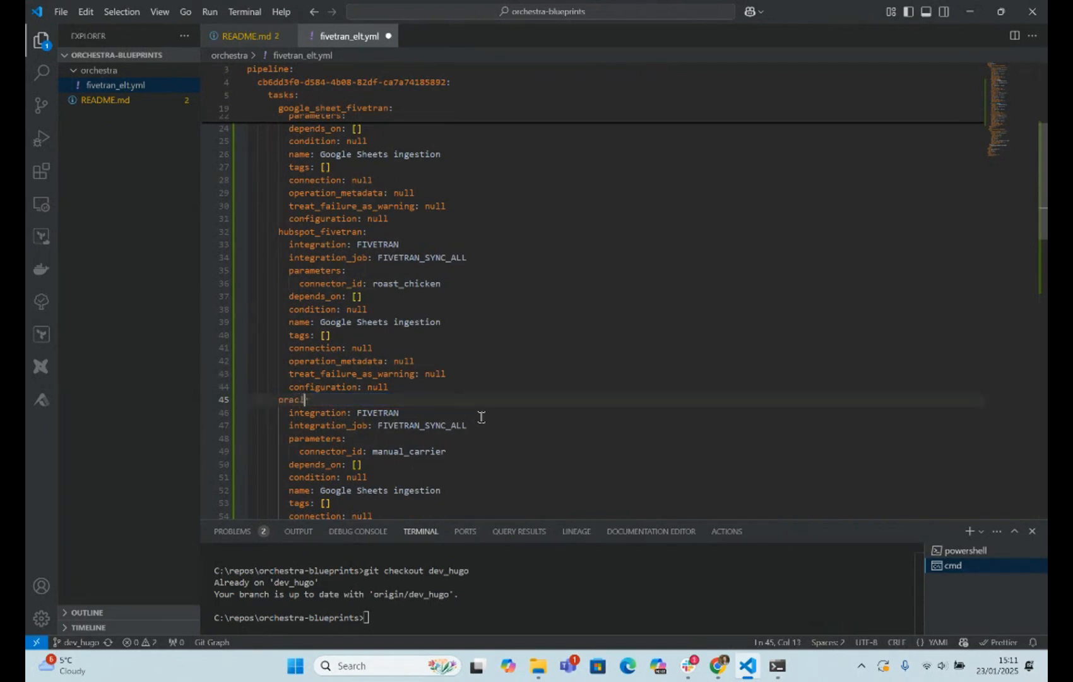
text(_fivetran:)
double_click(408, 449)
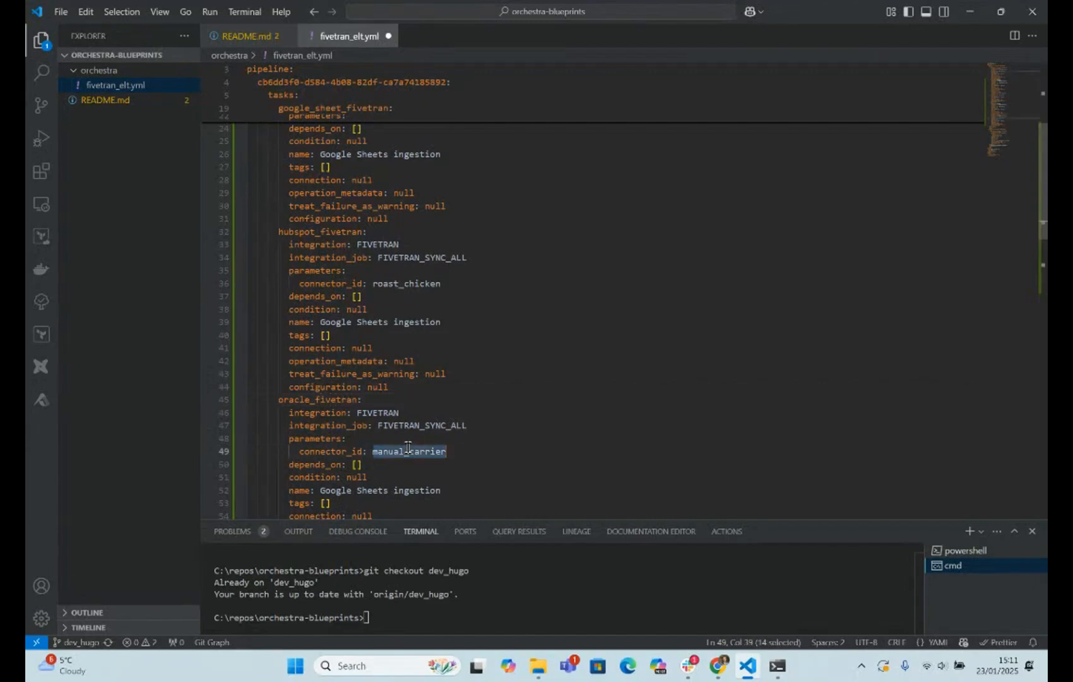
text(wooden_sti)
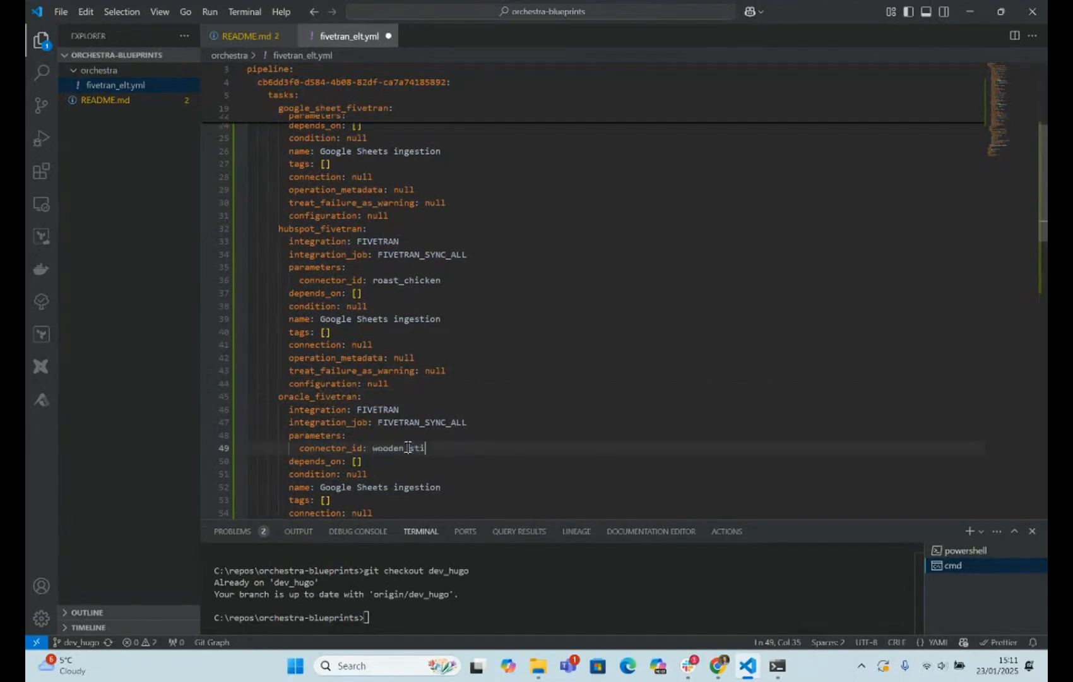
text(ck)
- Change the name of the oracle_fivetran task to Oracle ingestion
scroll(474, 404, down, 5)
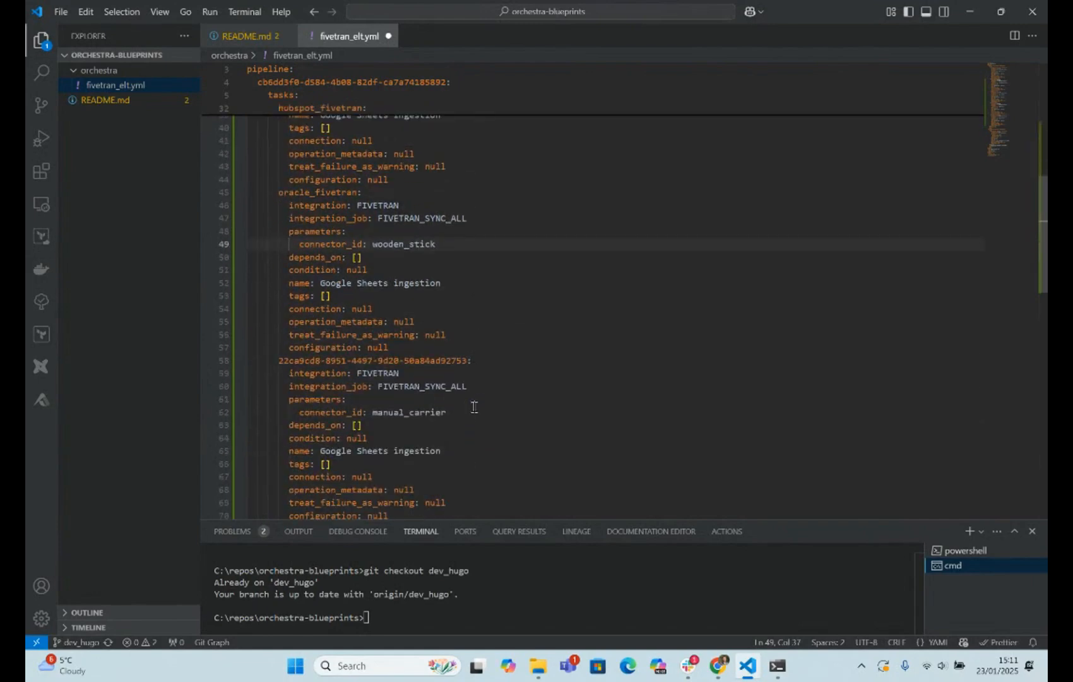
scroll(368, 330, up, 3)
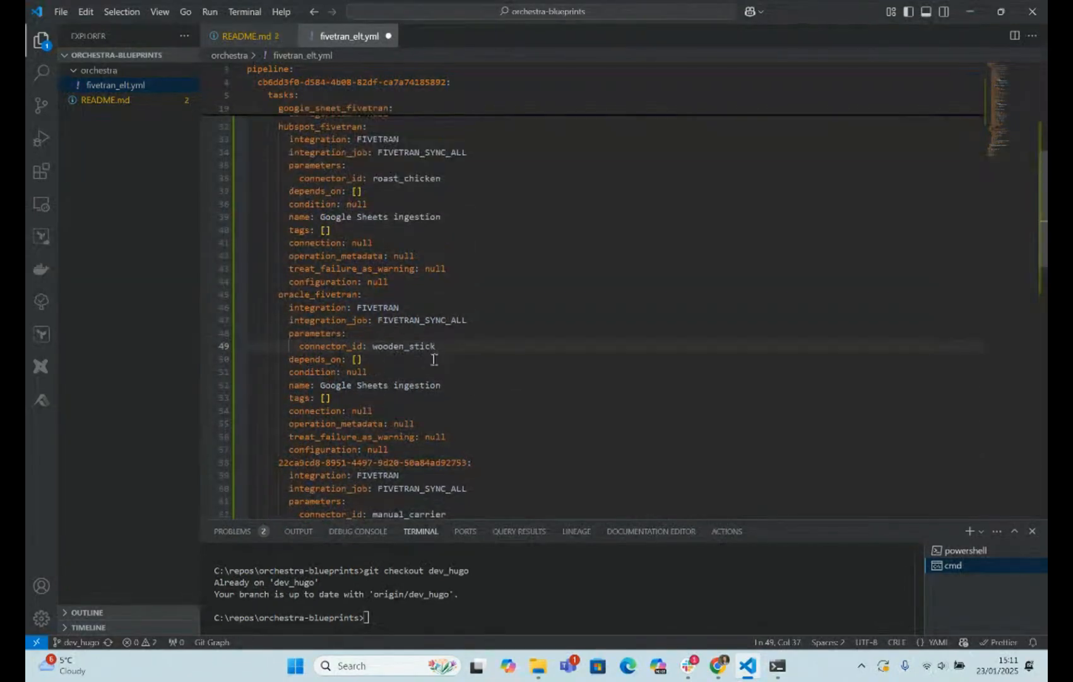
click(389, 385)
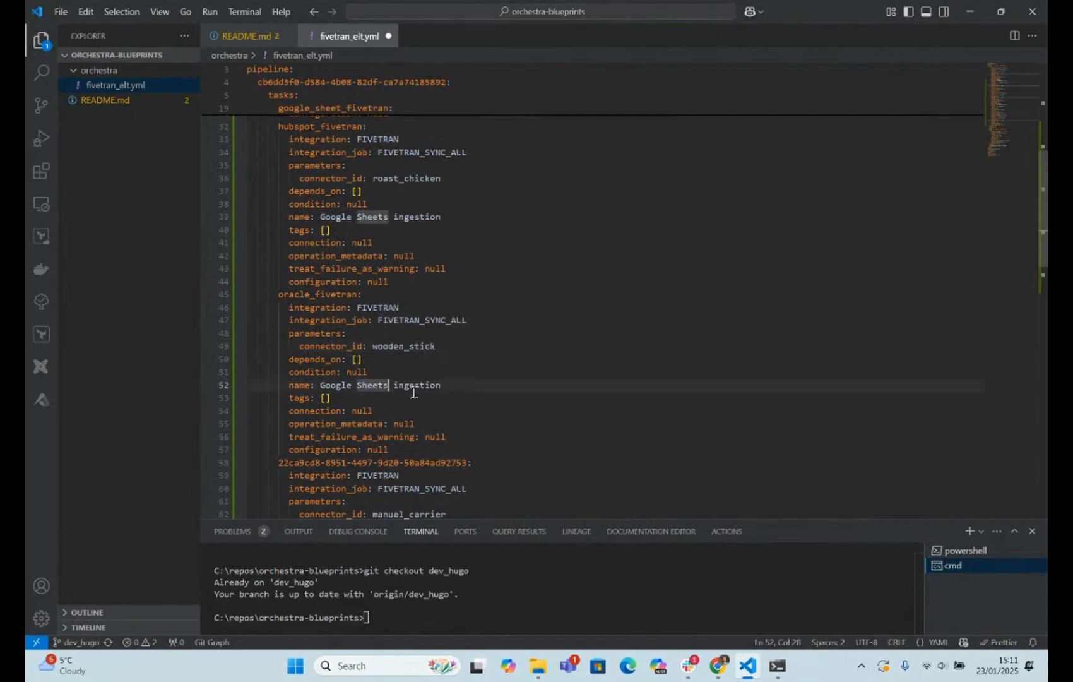
key(ctrl+shift+Left)
key(ctrl+shift+Left)
text(Orac)
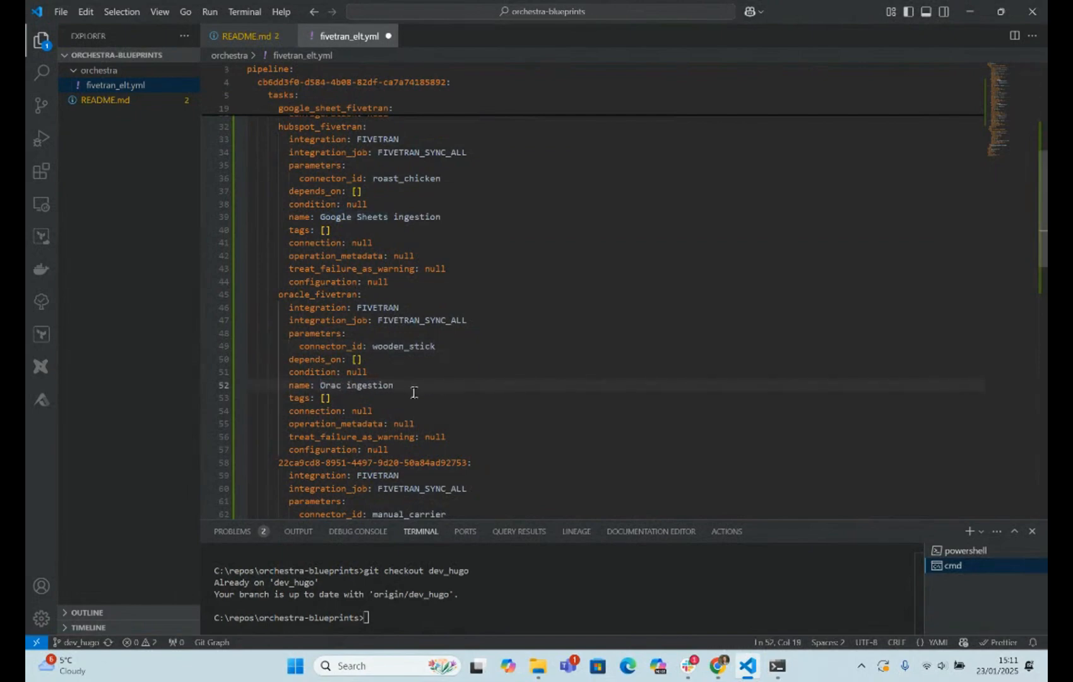
text(le)
- Change the name of the hubspot_fivetran task to Hubspot ingestion
scroll(413, 361, up, 3)
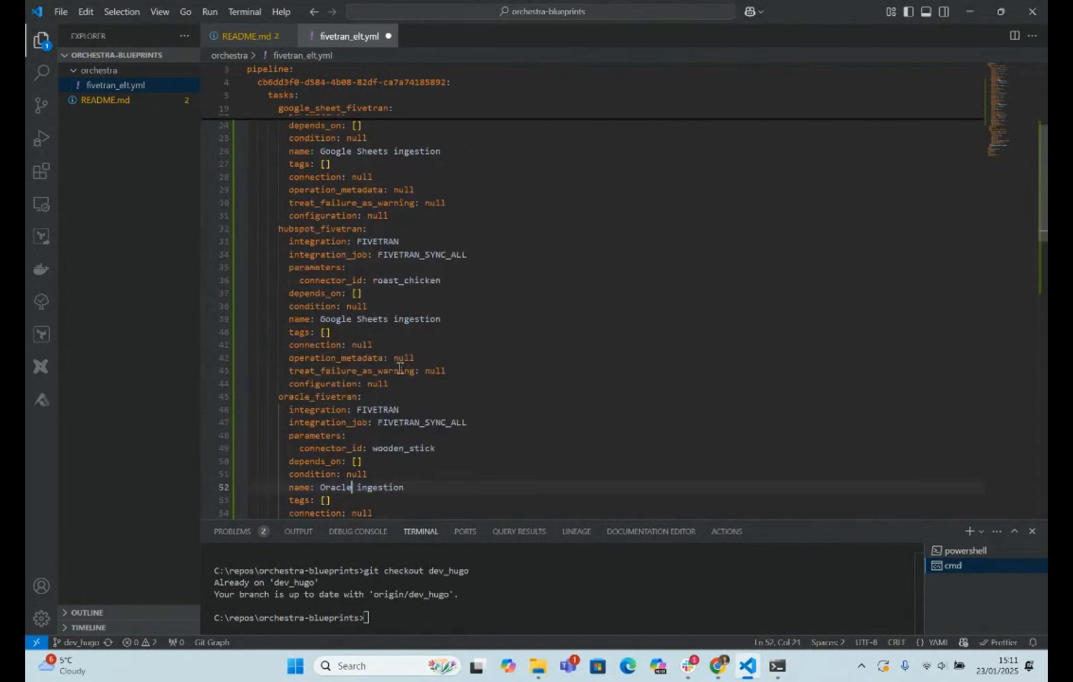
click(388, 320)
key(ctrl+shift+Left)
key(ctrl+shift+Left)
text(Hubspot)
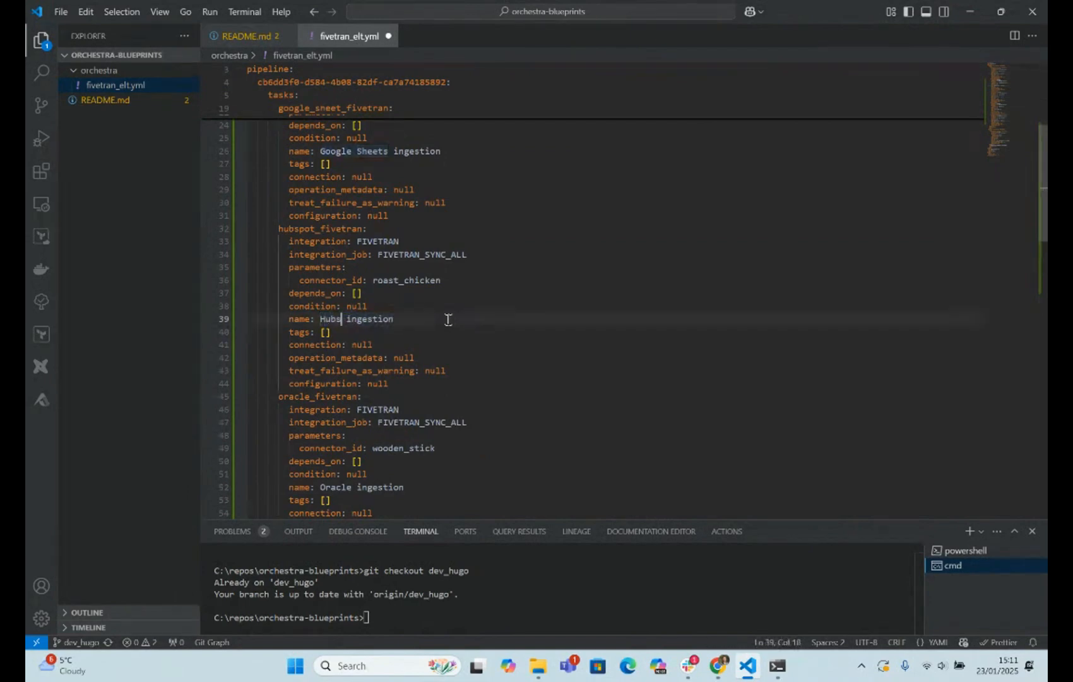
scroll(436, 316, up, 5)
click(390, 322)
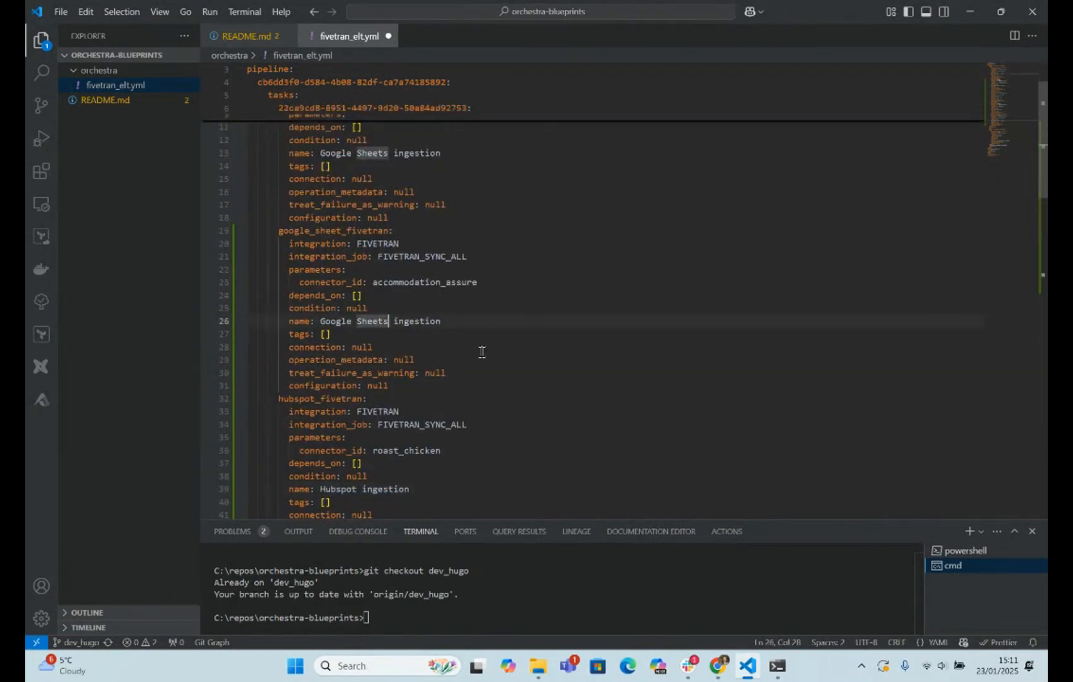
key(ctrl+shift+Left)
key(ctrl+shift+Left)
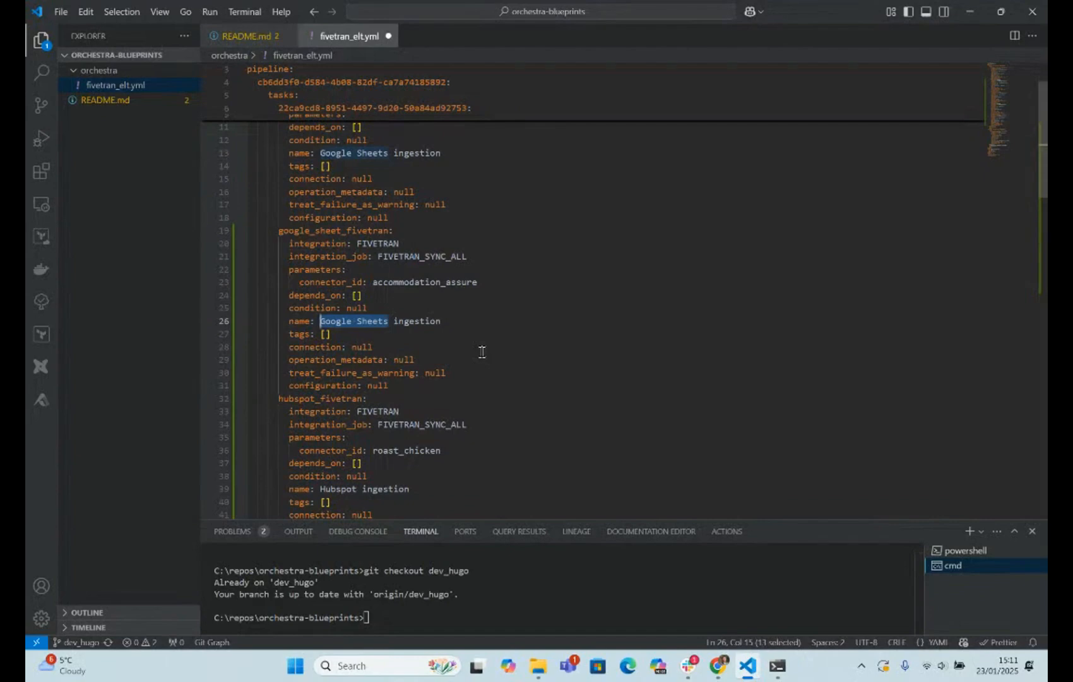
- Change the name of the first Fivetran task, with connector manual_carrier, to Salesforce ingestion and save fivetran_elt.yml
scroll(479, 350, up, 4)
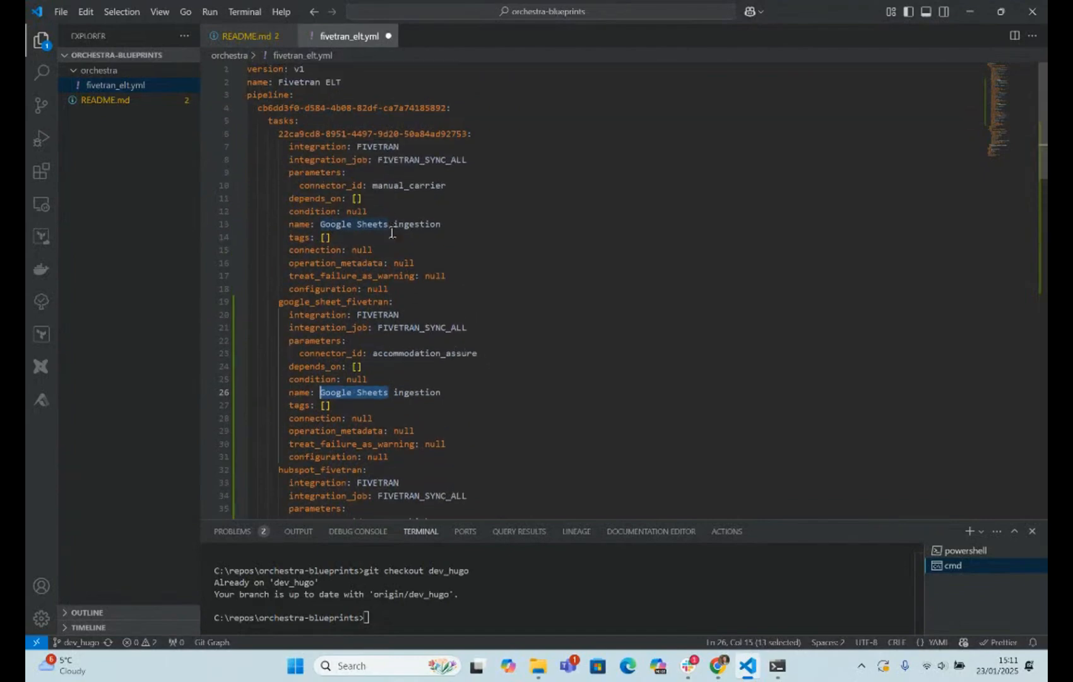
click(392, 224)
key(ctrl+shift+Left)
key(ctrl+shift+Left)
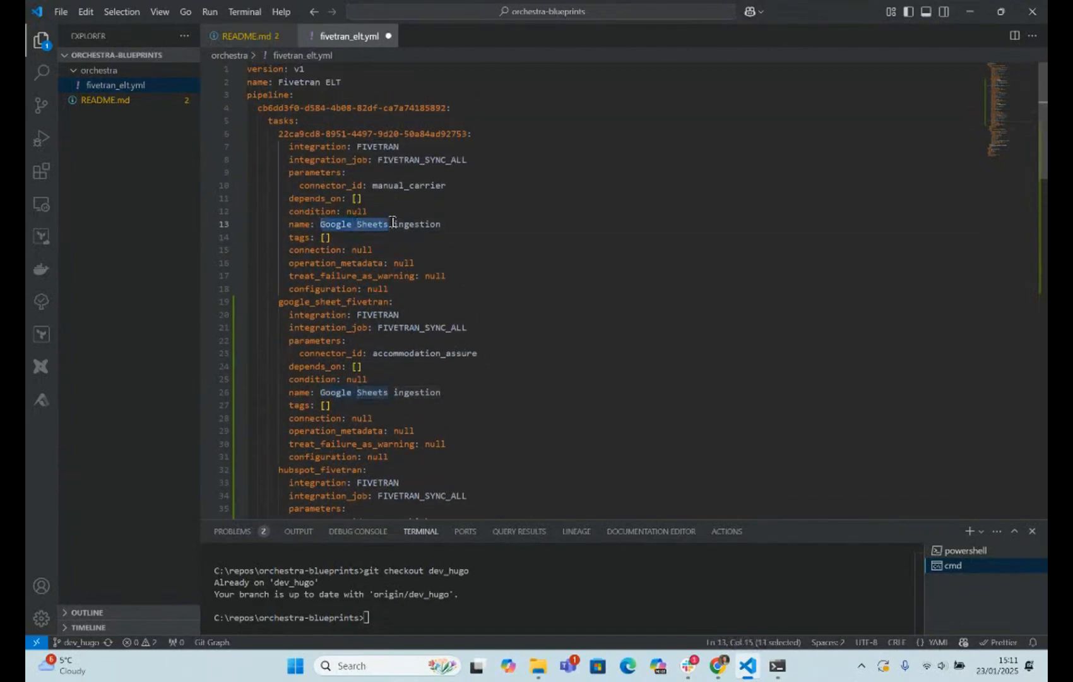
text(Salesforce)
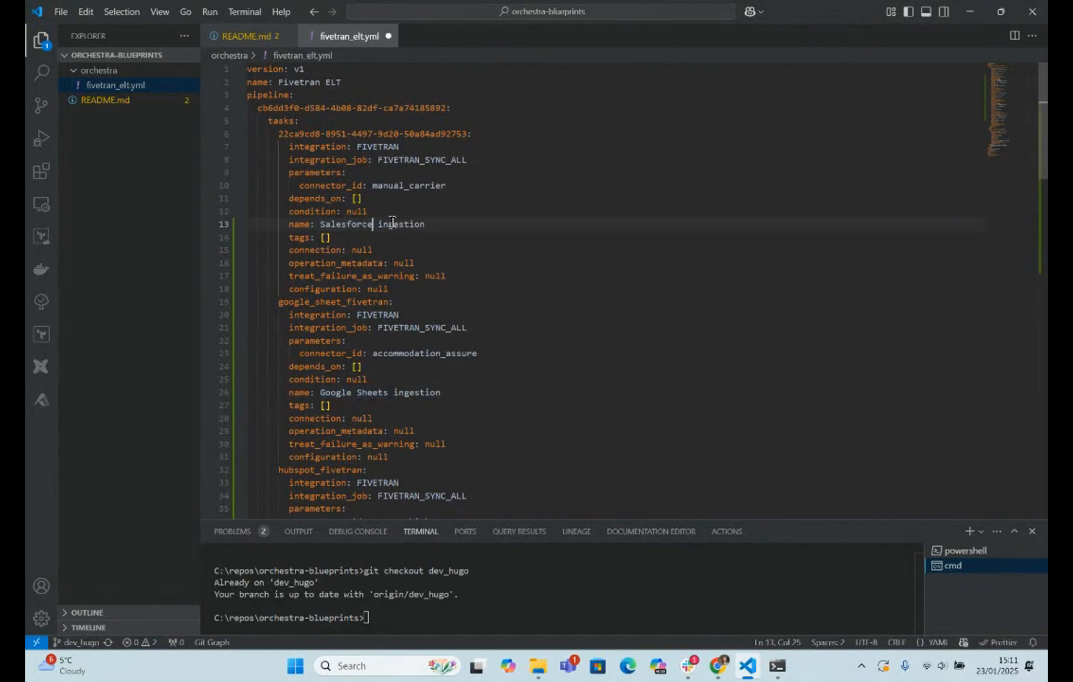
click(414, 121)
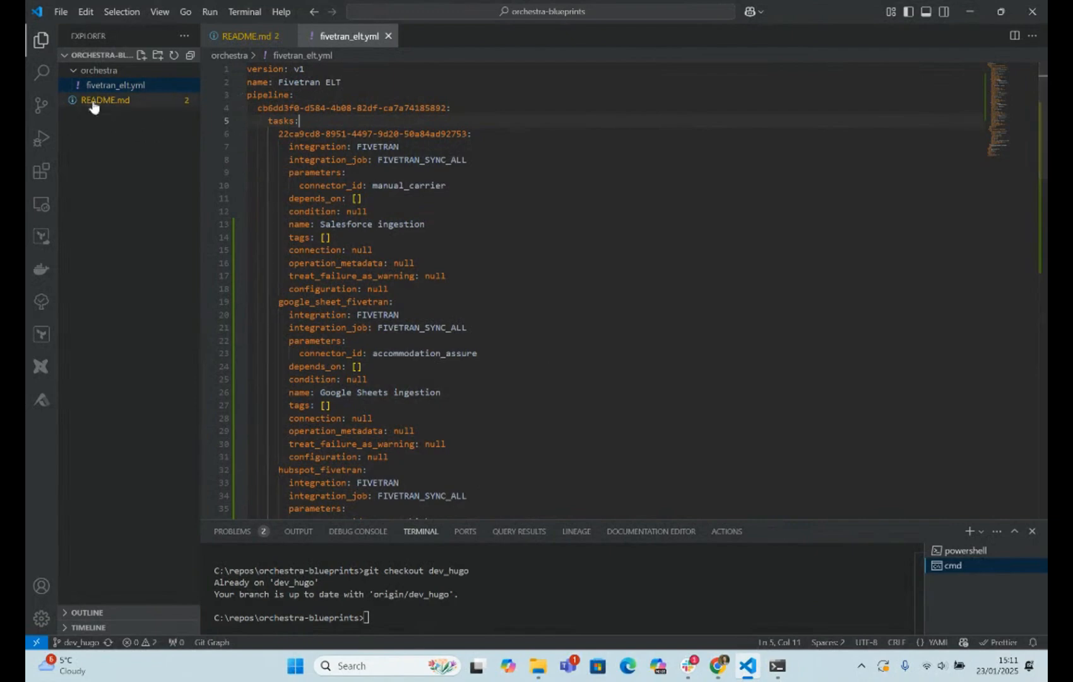
- Show the repository's source control changes in a wider side area and stage the modified fivetran_elt.yml
click(43, 106)
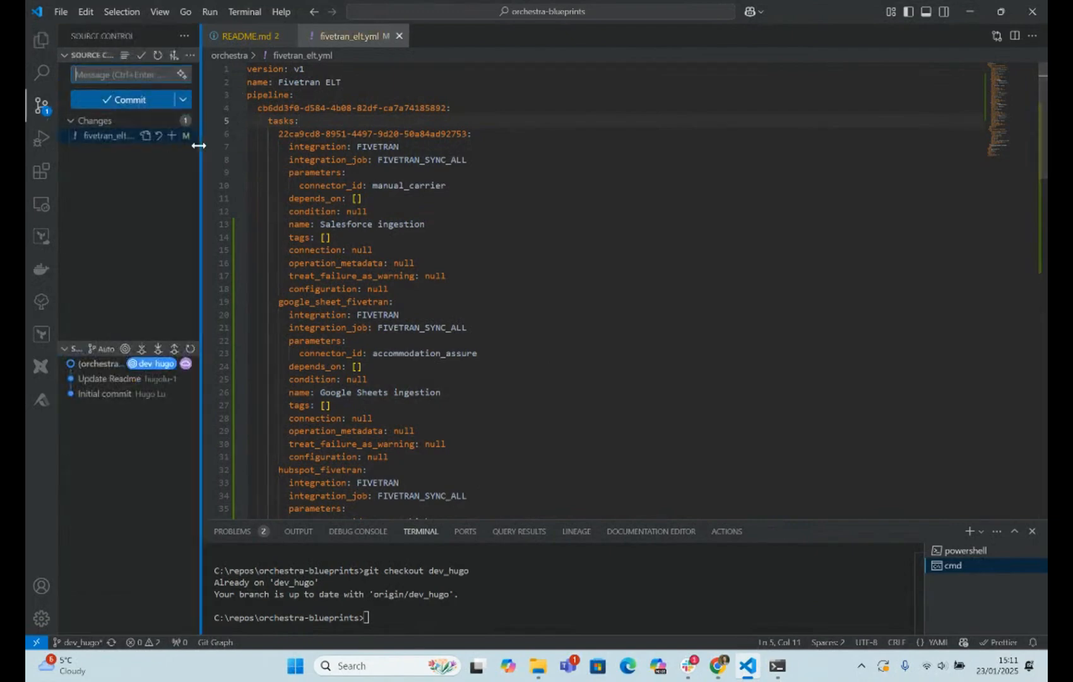
drag(201, 136, 254, 131)
click(223, 120)
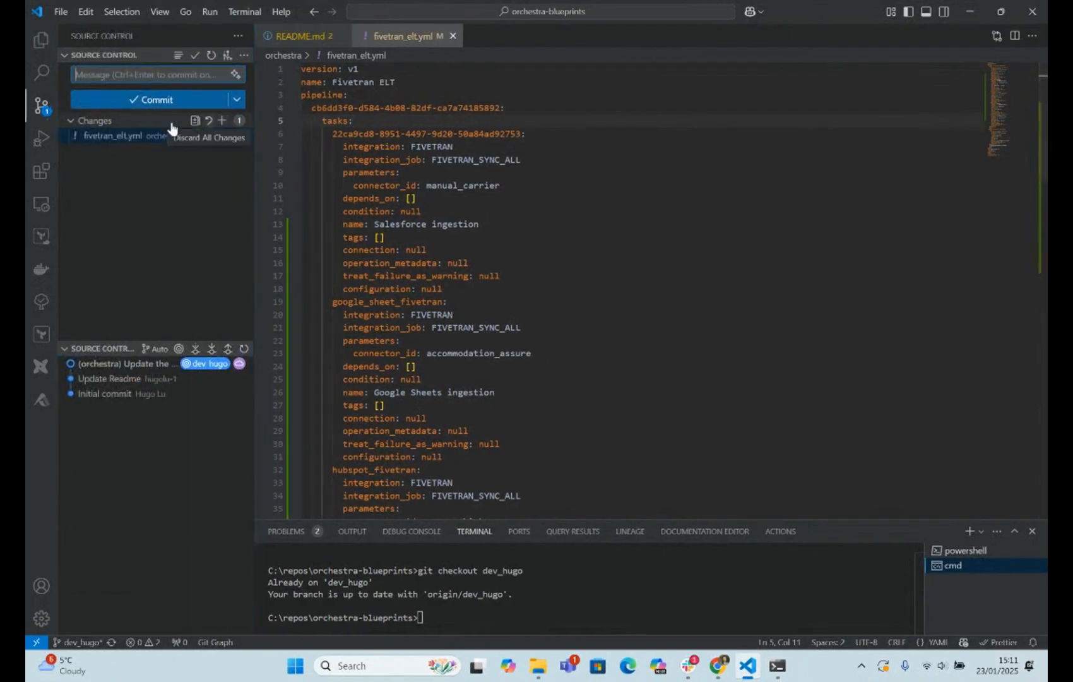
- Commit the staged file with the message "Adding more fivetran Tasks", sync the changes to the remote, and start switching windows
click(132, 76)
text(Adding)
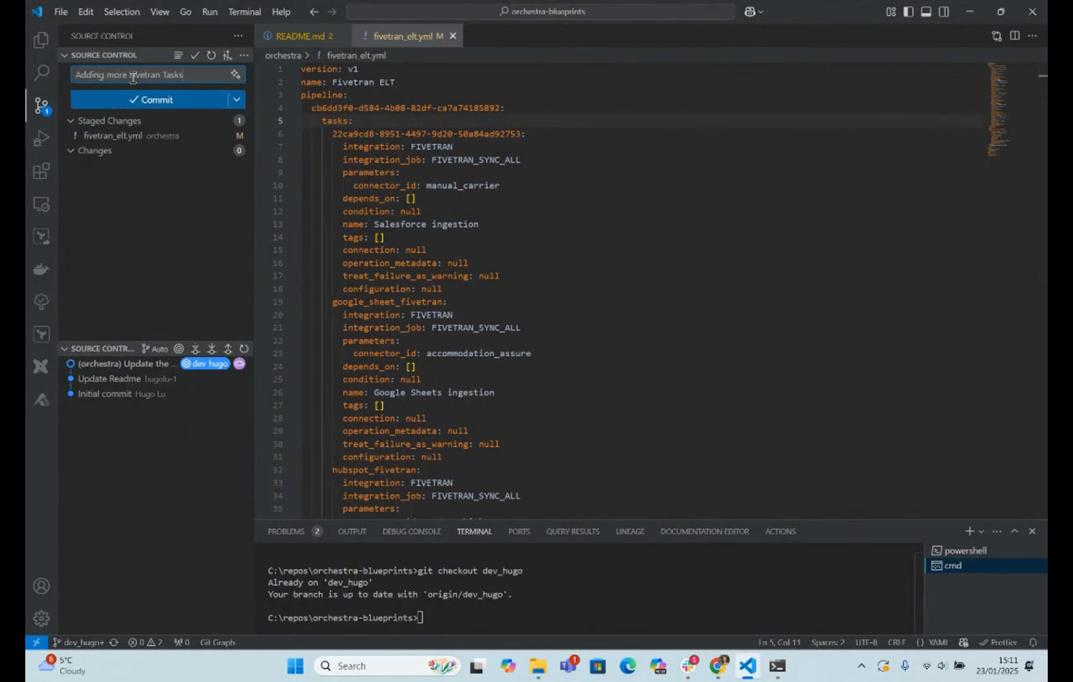
text( more fivetran Tasks)
key(ctrl+Return)
key(alt+Tab)
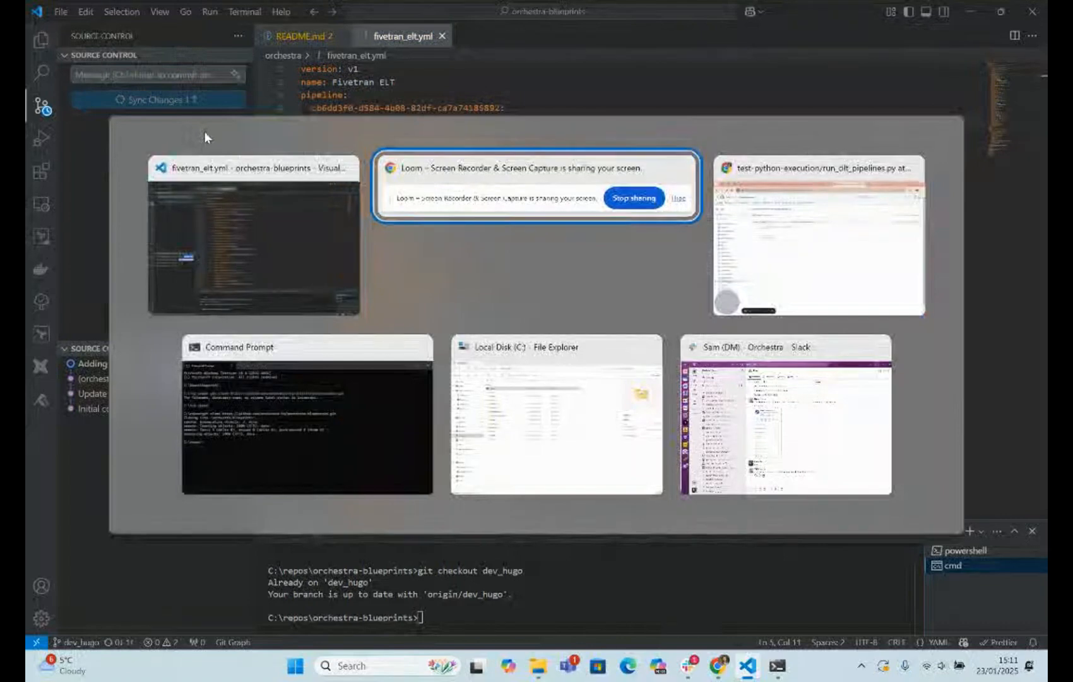
- Switch to the GitHub pull request in Chrome, refresh its changed files, and review the added Fivetran tasks in fivetran_elt.yml
key(alt+Tab)
click(346, 8)
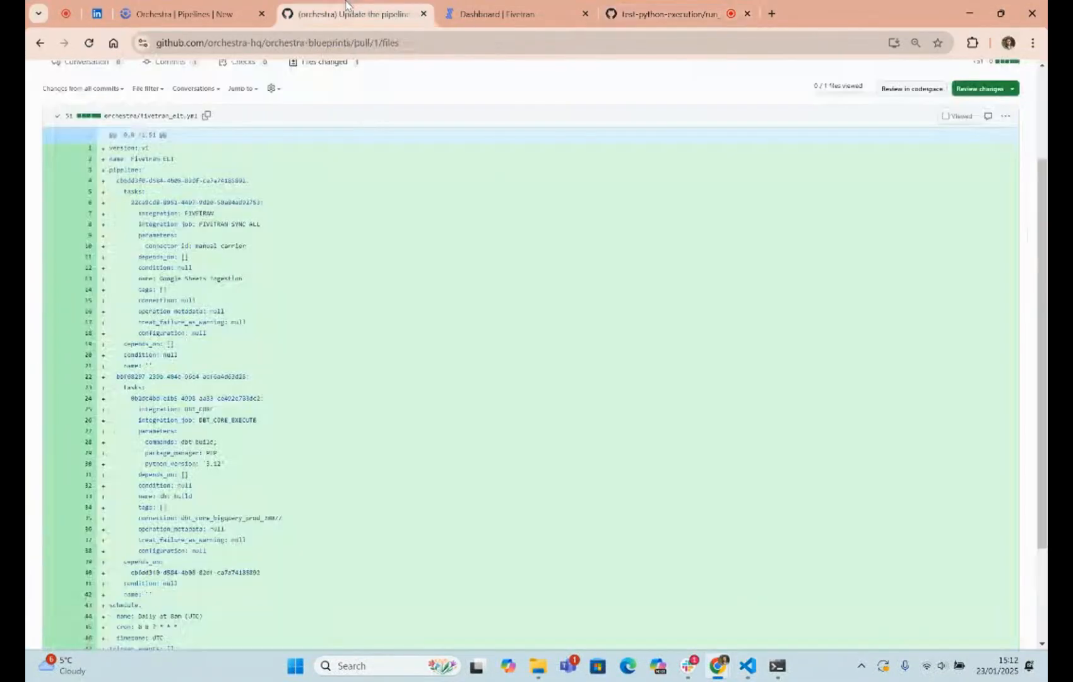
scroll(306, 216, up, 2)
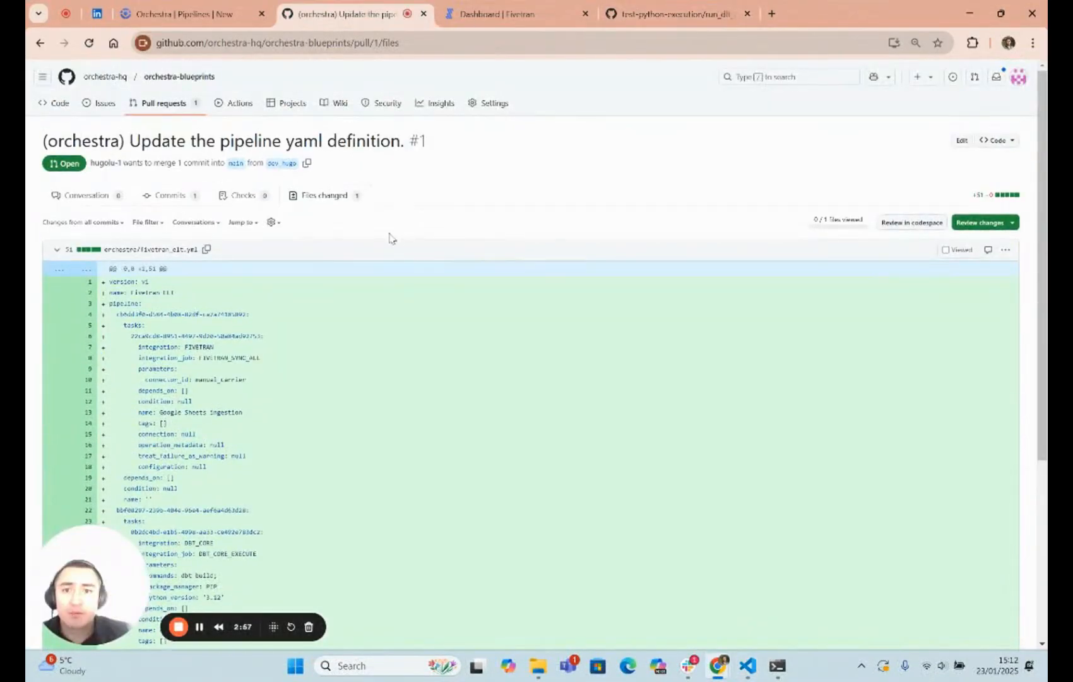
click(394, 44)
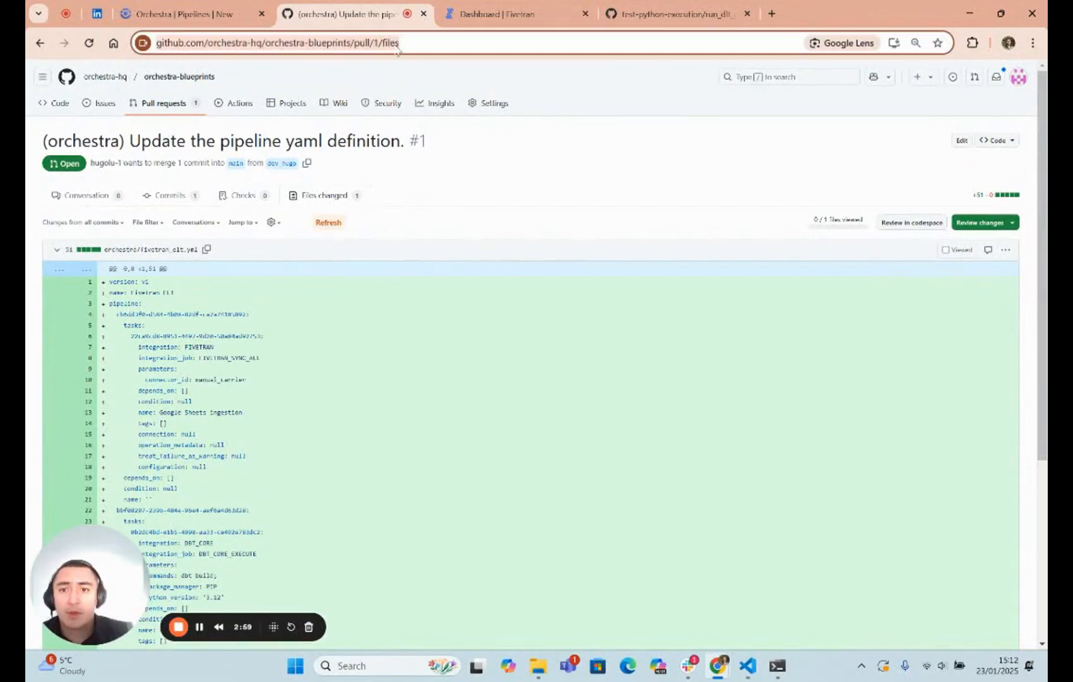
click(325, 226)
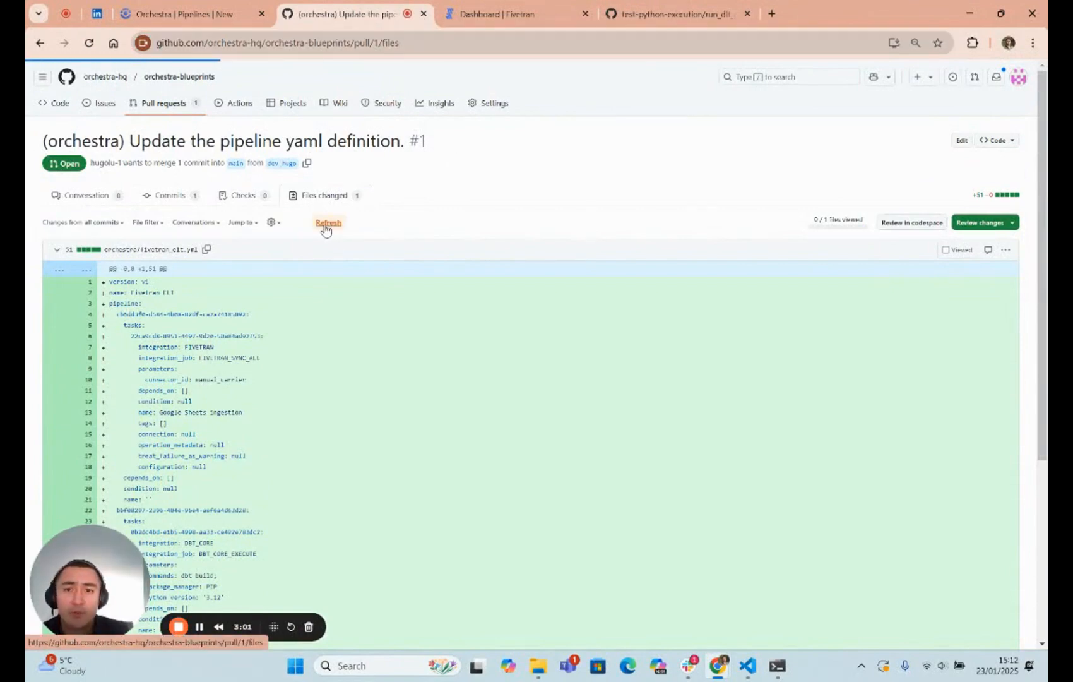
scroll(252, 456, down, 5)
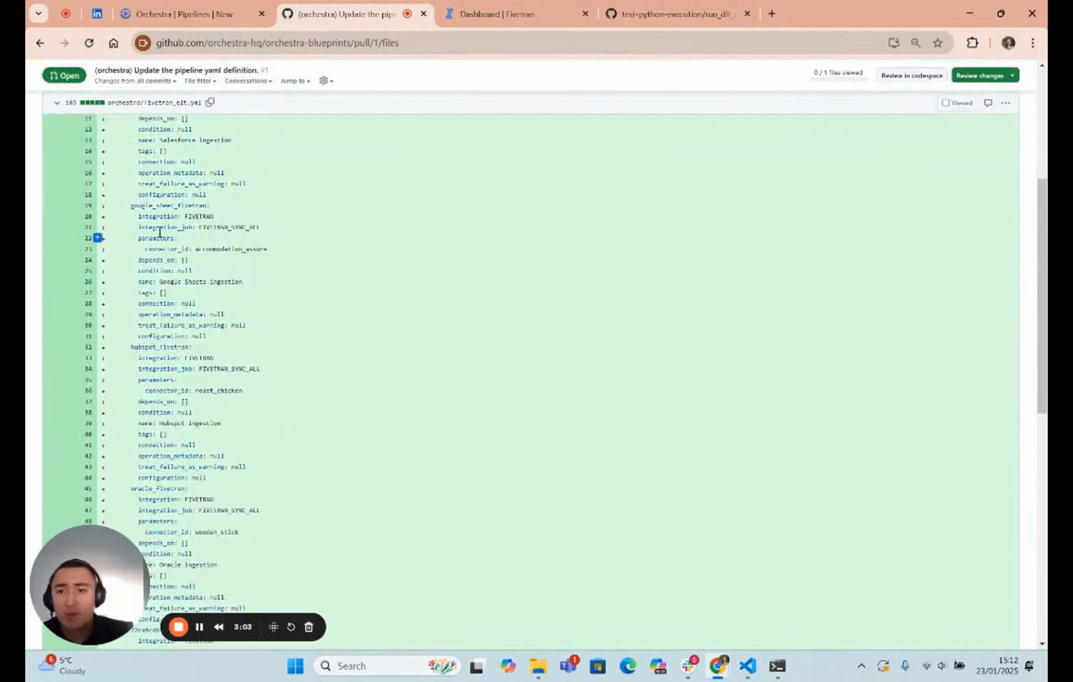
drag(175, 205, 298, 478)
click(365, 477)
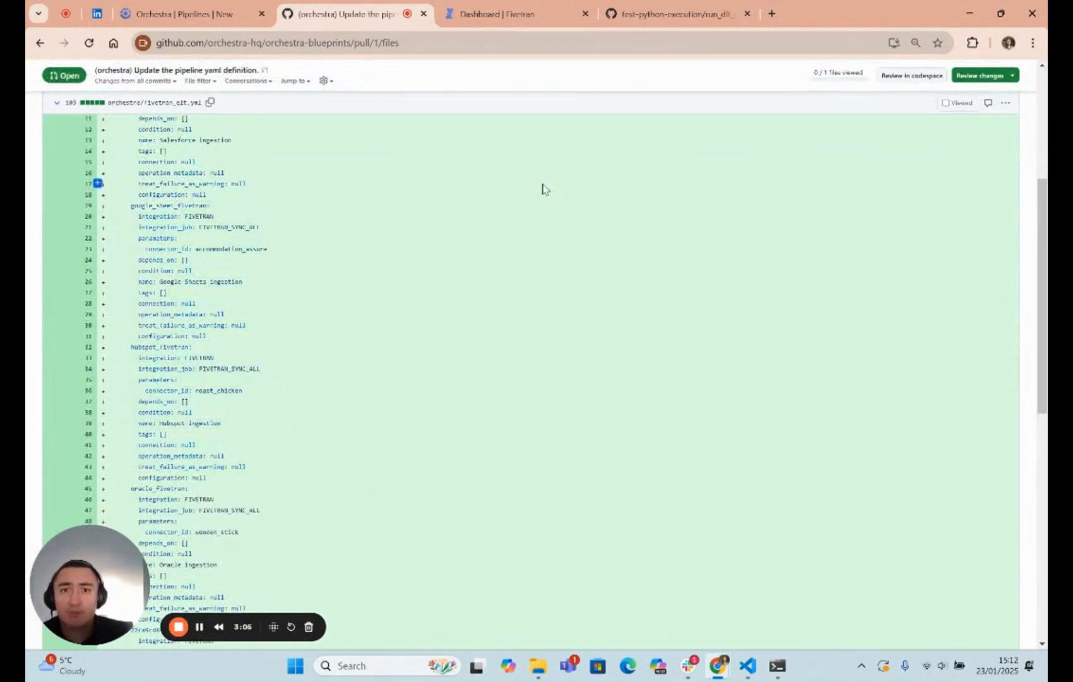
- Reload the Fivetran ELT pipeline editor in Orchestra and load the pipeline from the dev_hugo branch
click(168, 13)
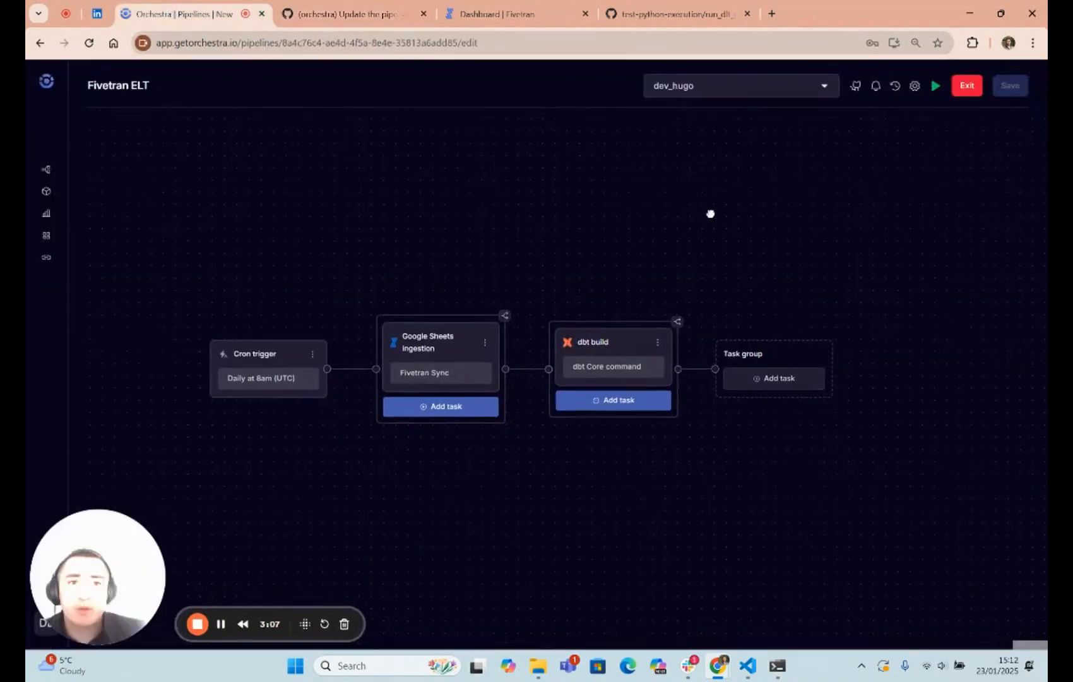
click(513, 42)
key(Return)
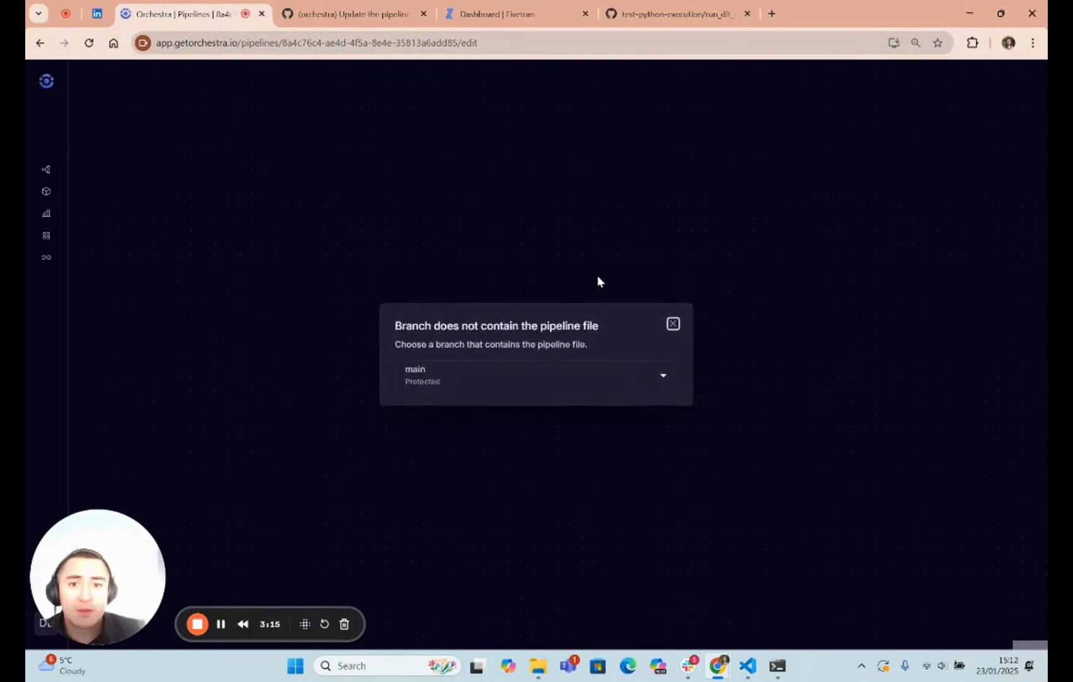
click(561, 379)
click(458, 429)
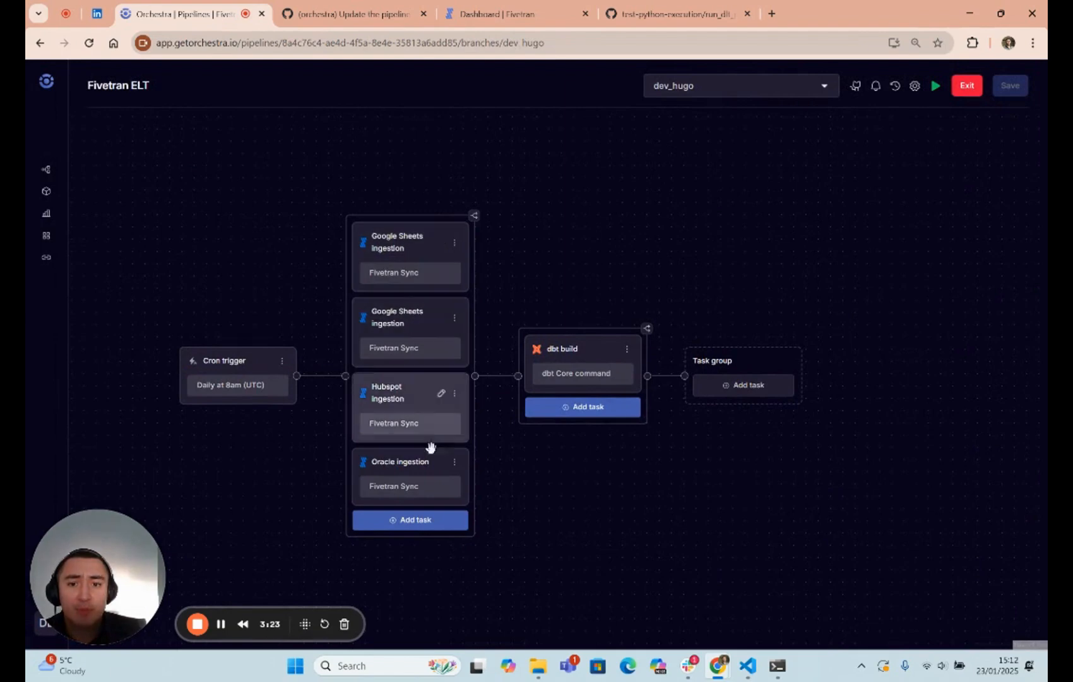
- Add a task to the ingestion task group using the Fivetran Sync integration job
click(427, 528)
text(f)
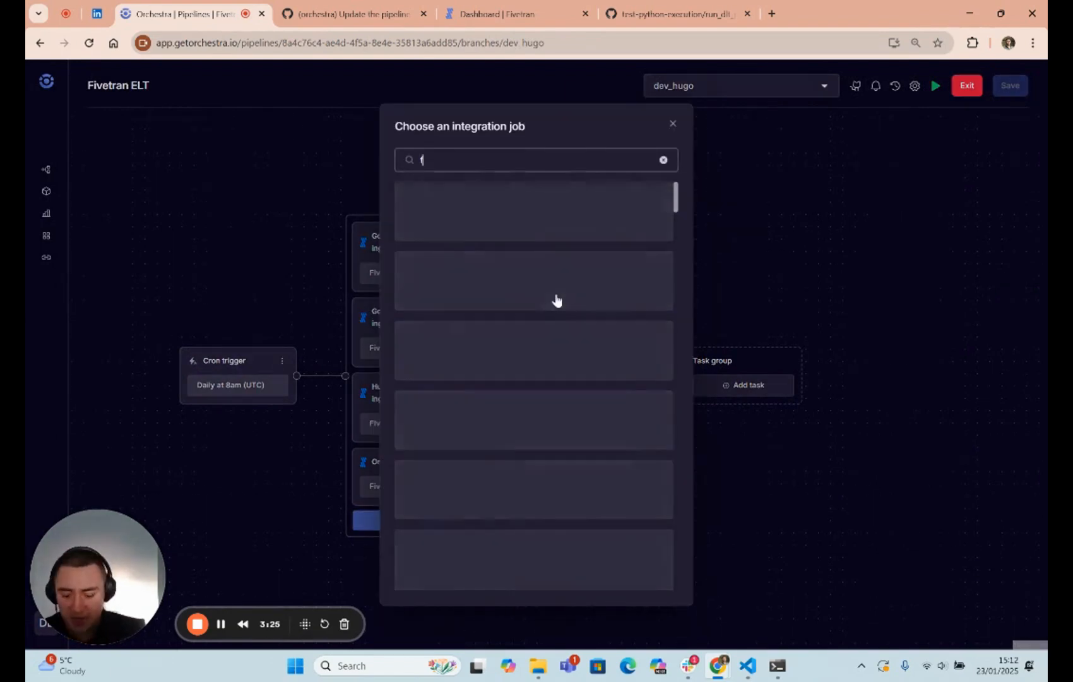
text(ivetran)
click(551, 379)
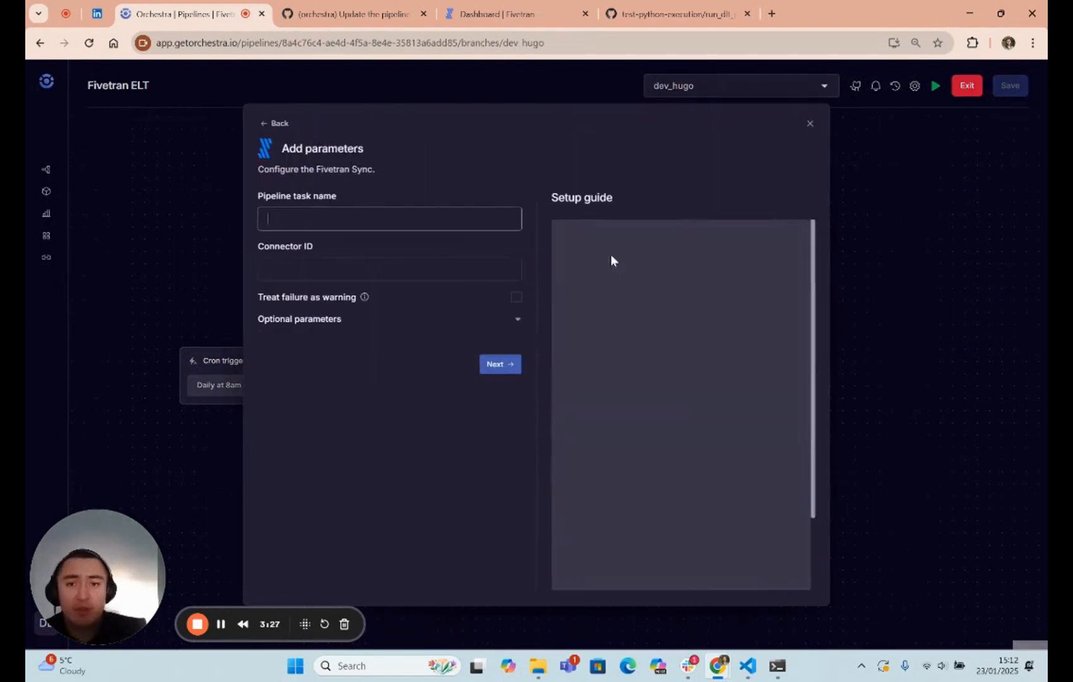
- Name the new task Import salesforce, give it connector ID pasted_dog, and save the pipeline
click(376, 226)
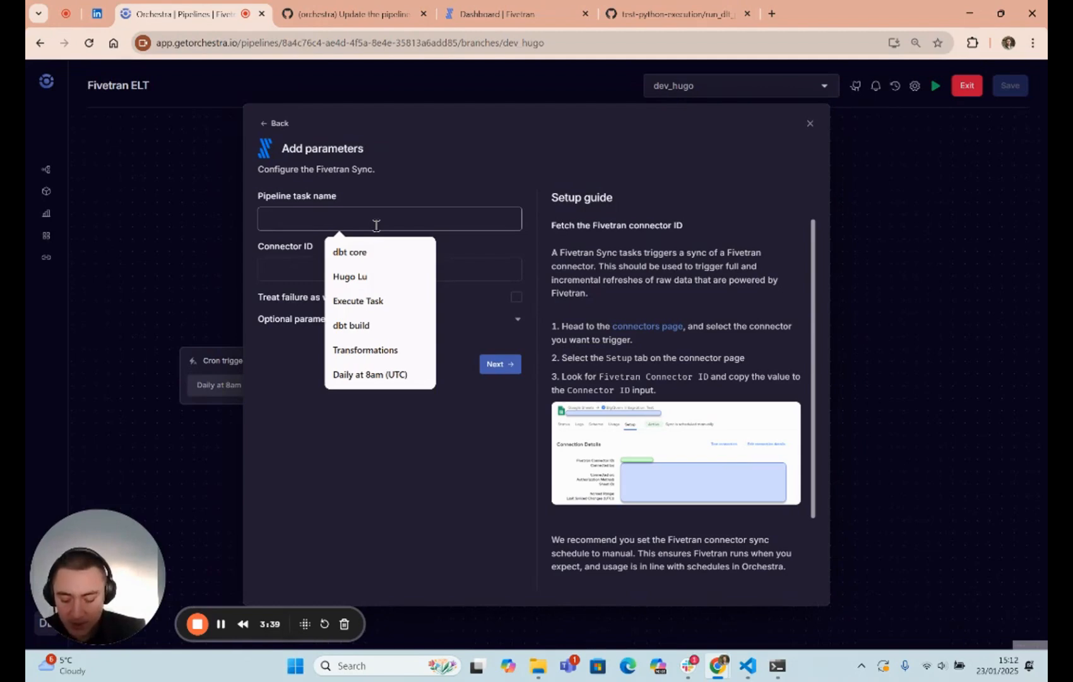
text(Import salesforce)
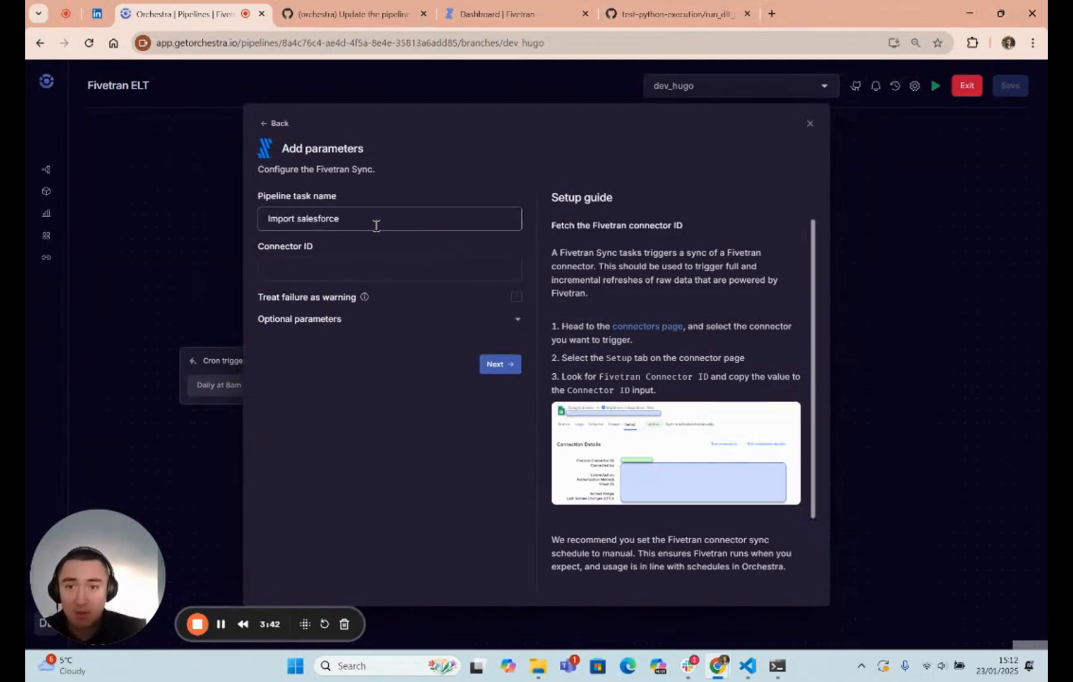
key(Tab)
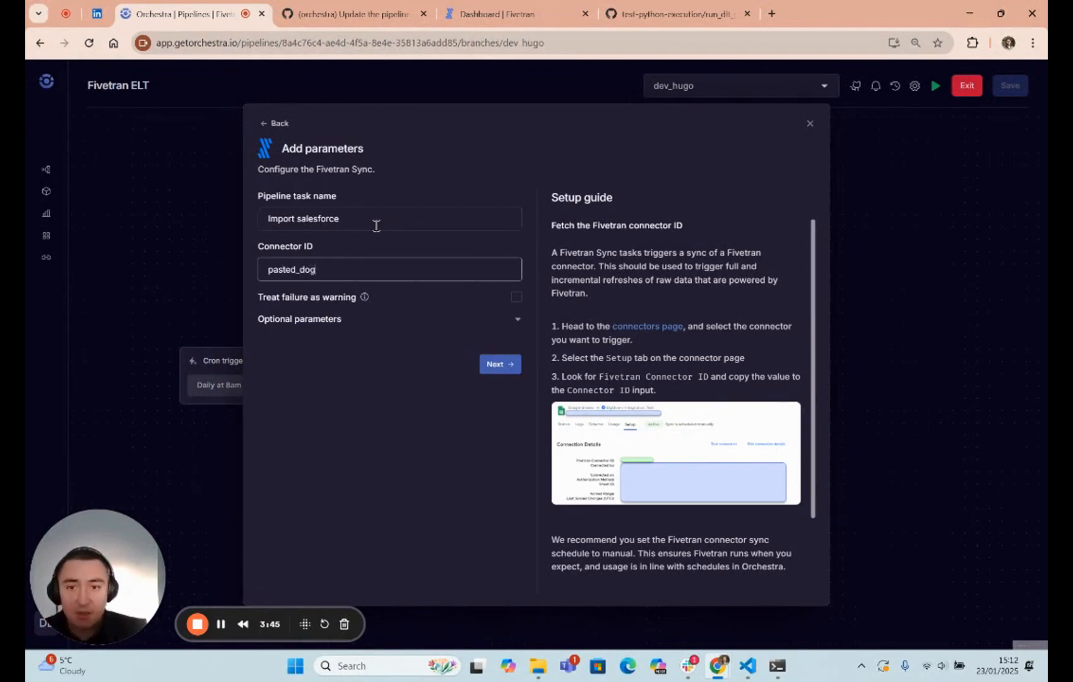
click(503, 365)
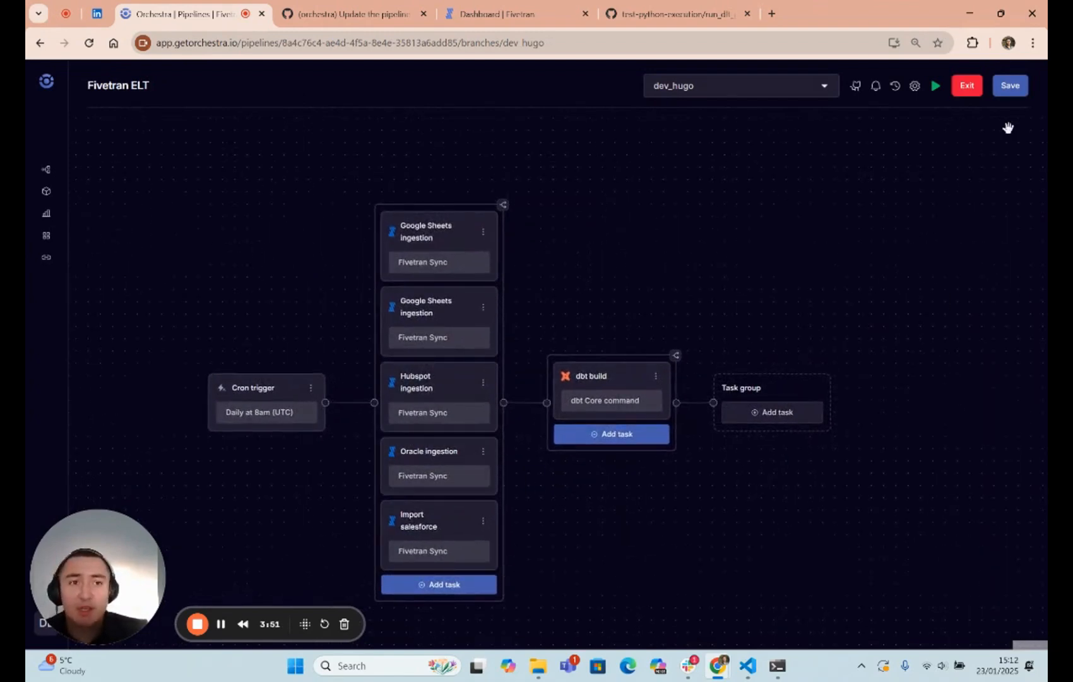
click(1010, 85)
click(793, 562)
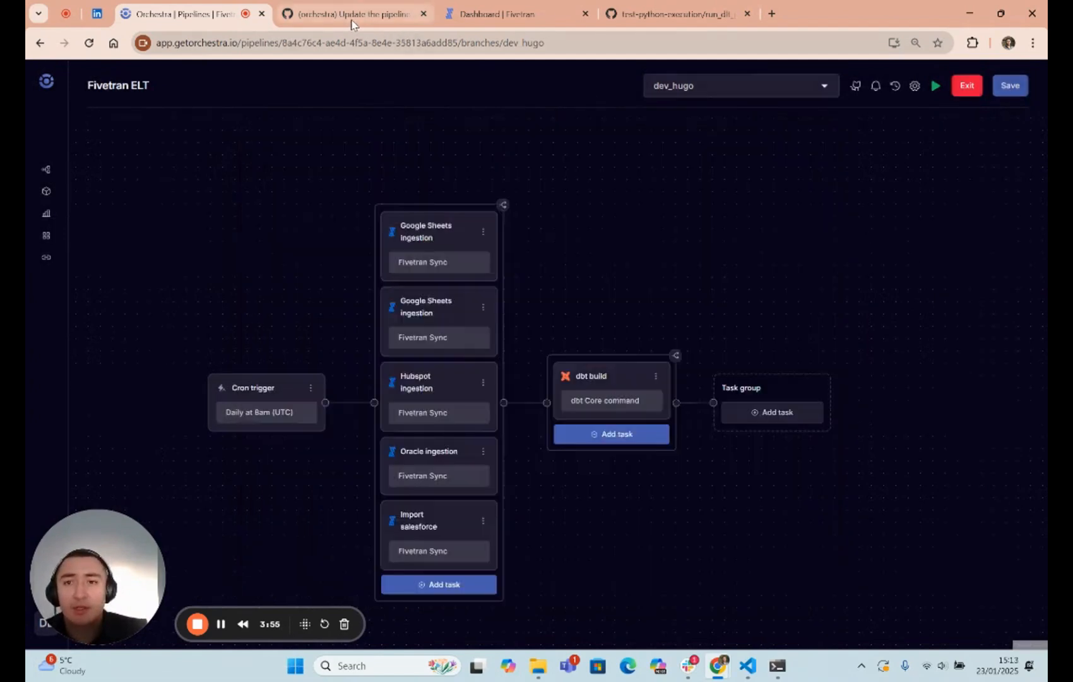
- Refresh the changed files of the GitHub pull request and check the merge requirements in its conversation
click(352, 14)
scroll(316, 278, up, 5)
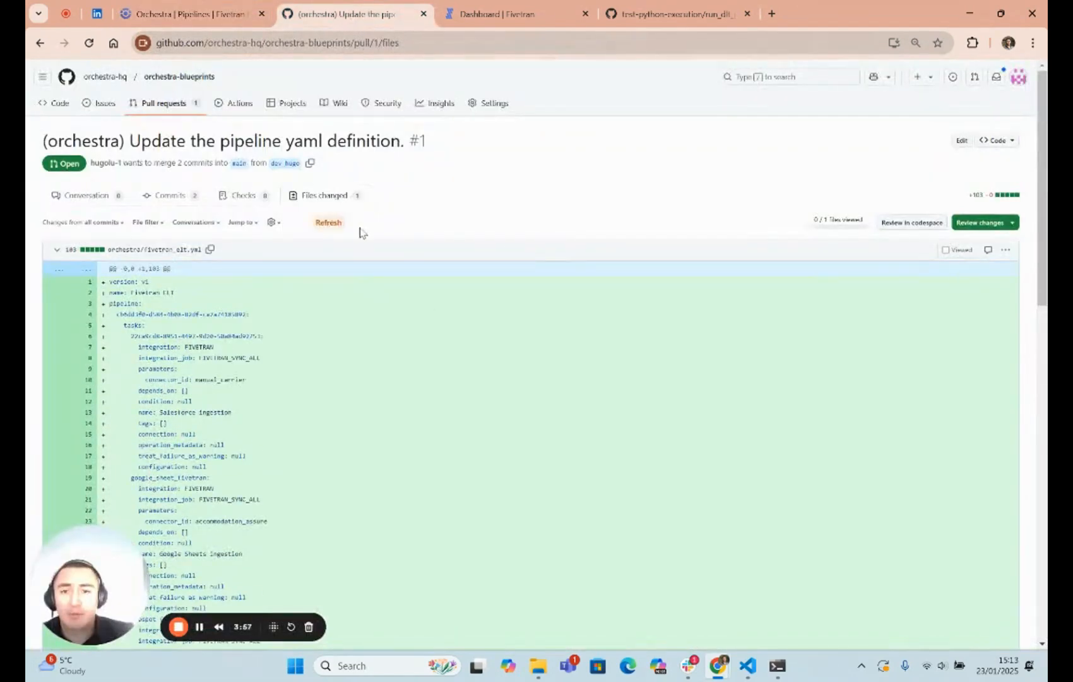
click(328, 226)
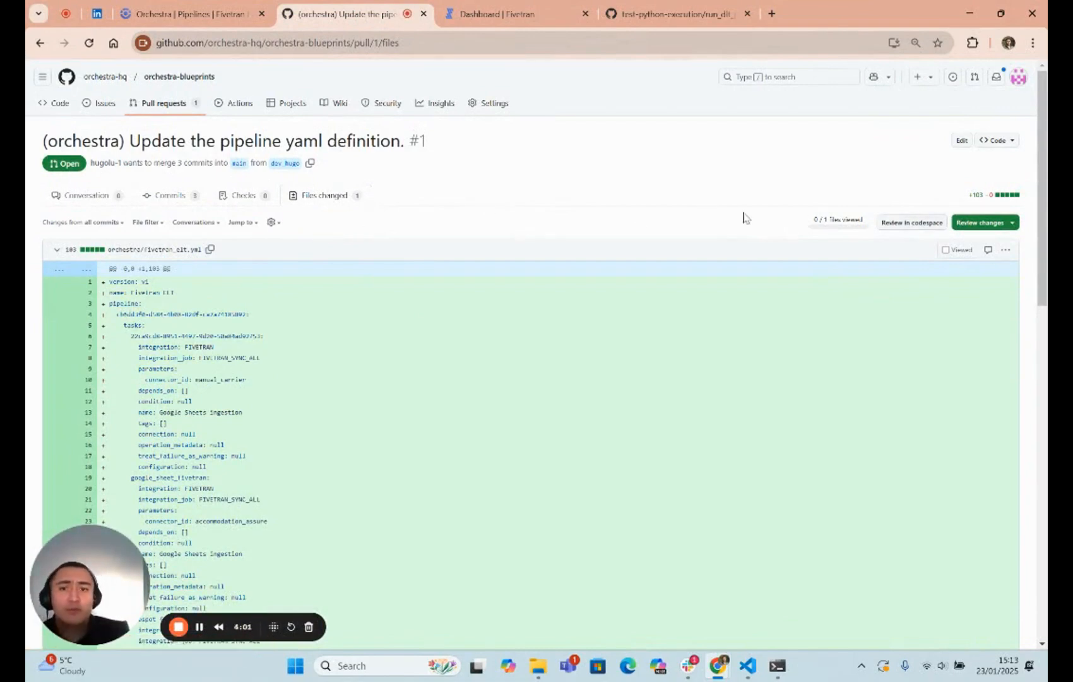
click(86, 196)
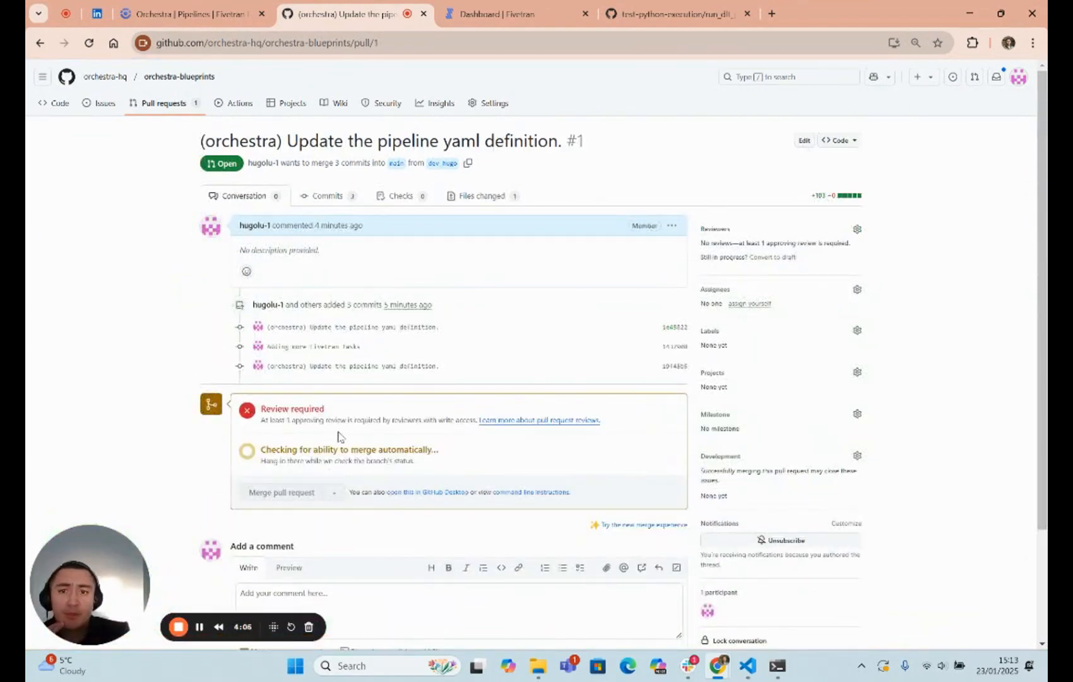
drag(282, 452, 367, 421)
click(397, 456)
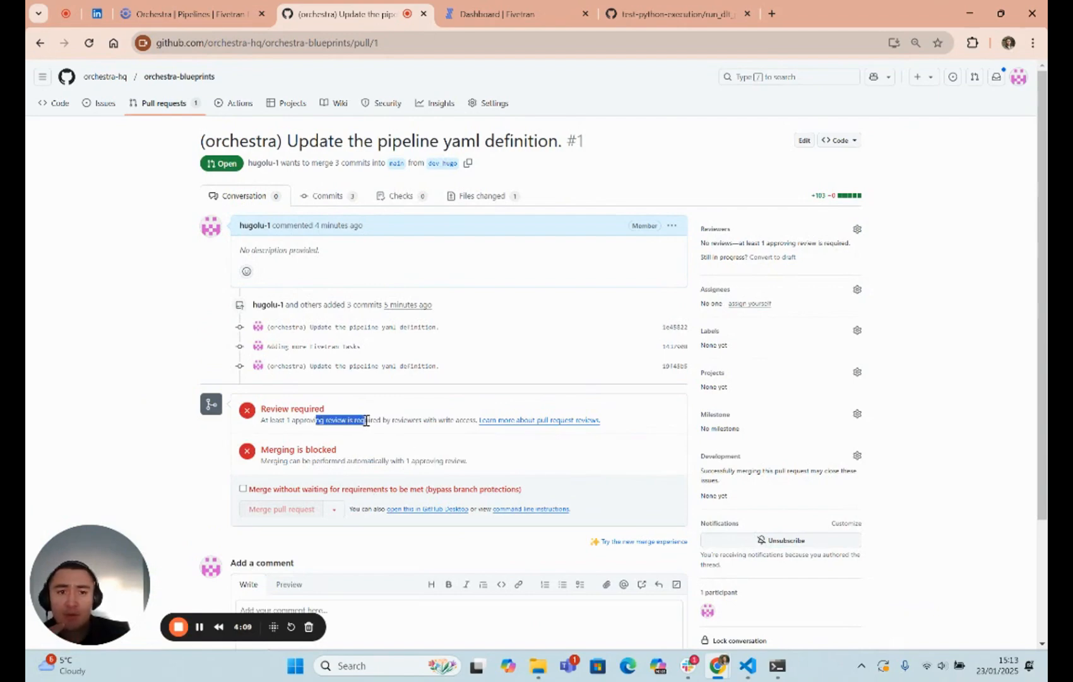
- Merge the pull request into main, bypassing the branch protections instead of waiting for the requirements
click(243, 488)
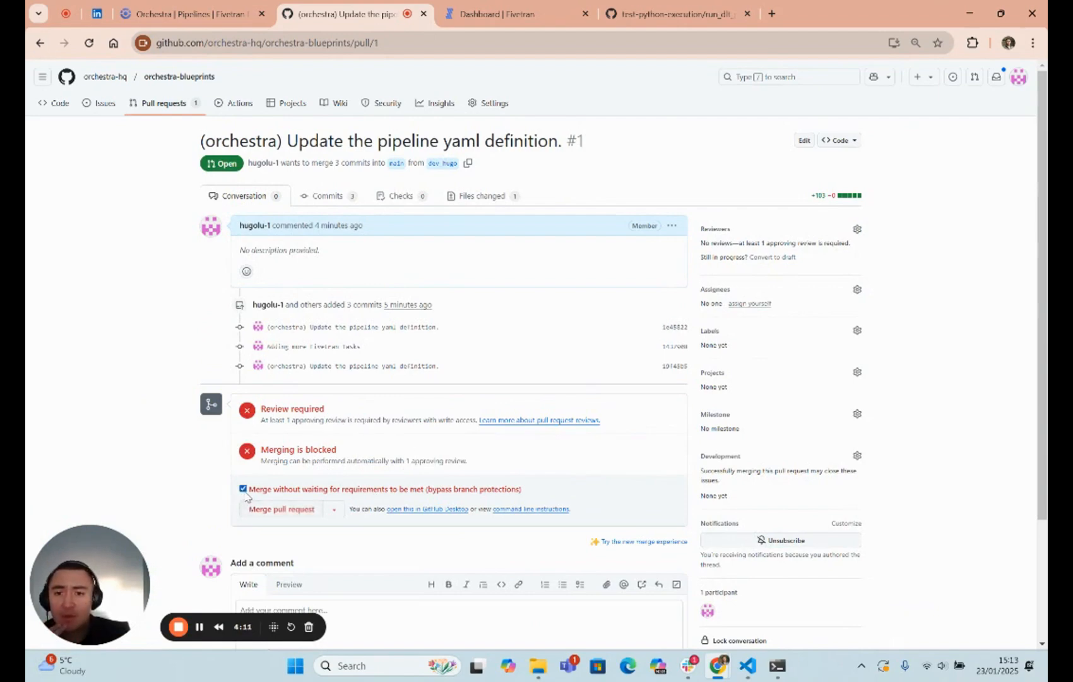
click(281, 510)
click(312, 481)
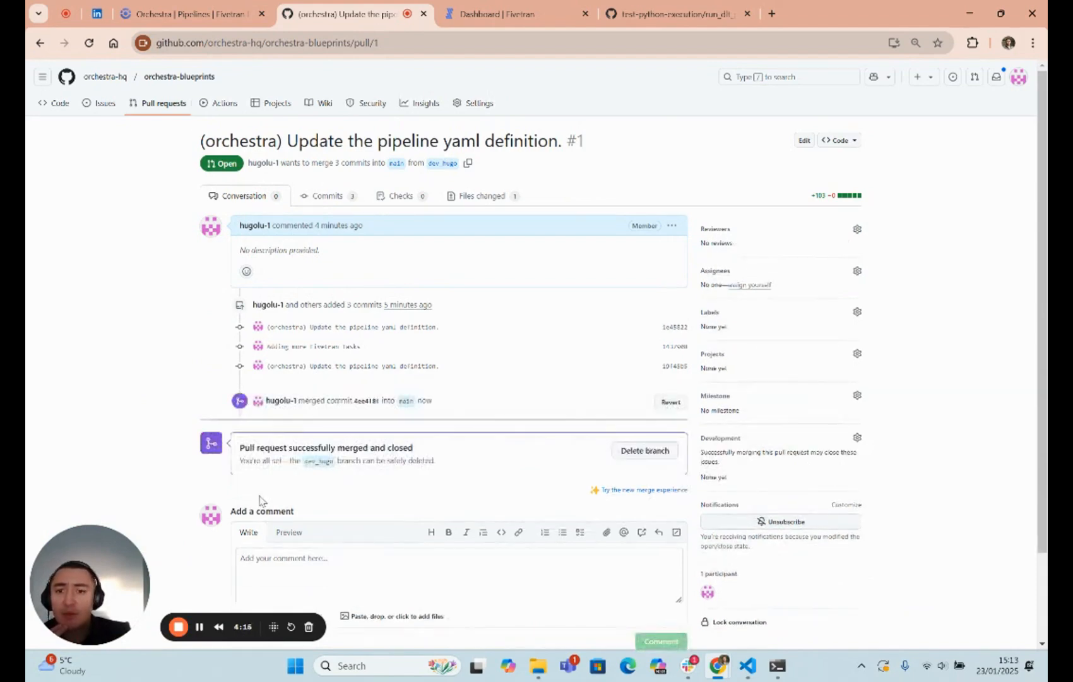
drag(260, 448, 382, 461)
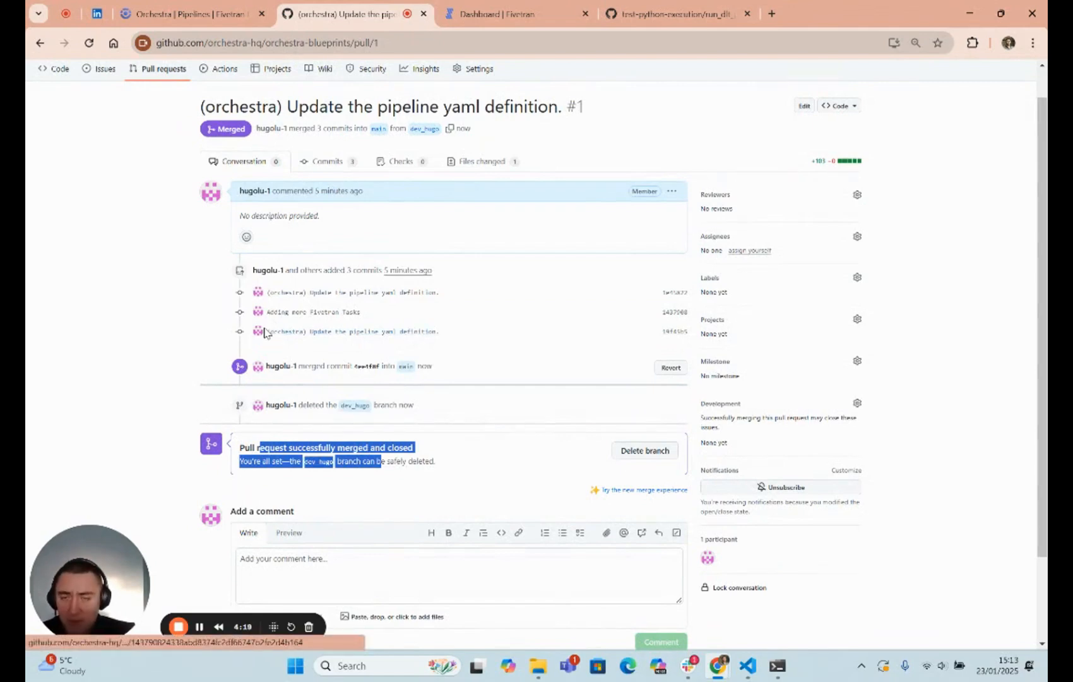
- Switch to VS Code, check out the main branch with git checkout main, and update it with git pull
key(alt+Tab)
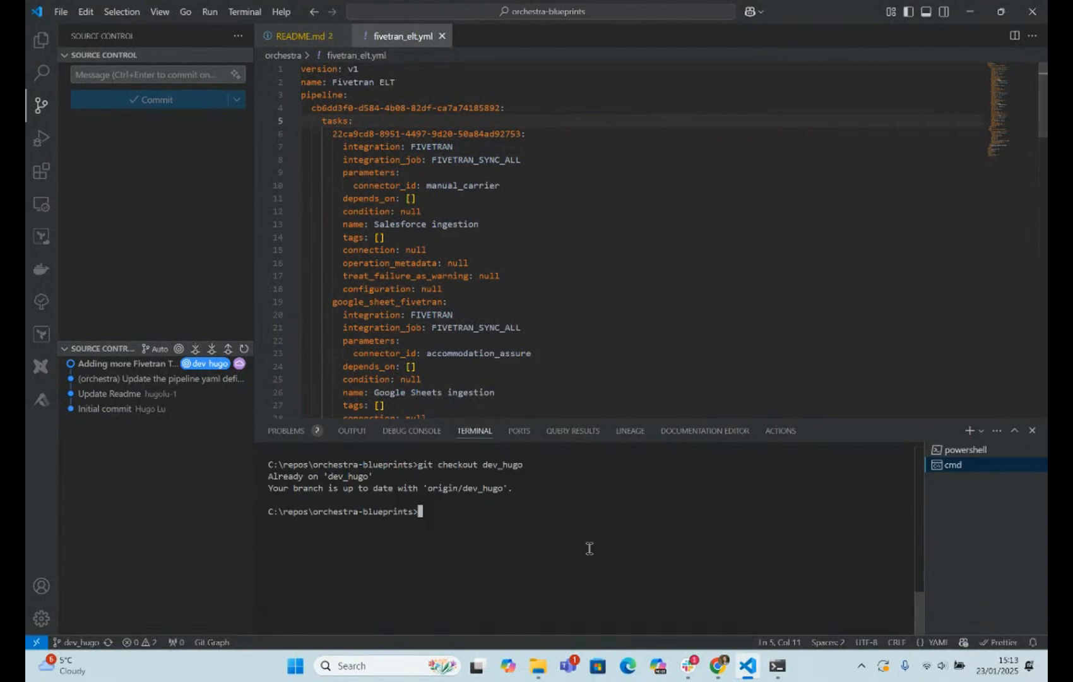
text(git checkout main)
key(Return)
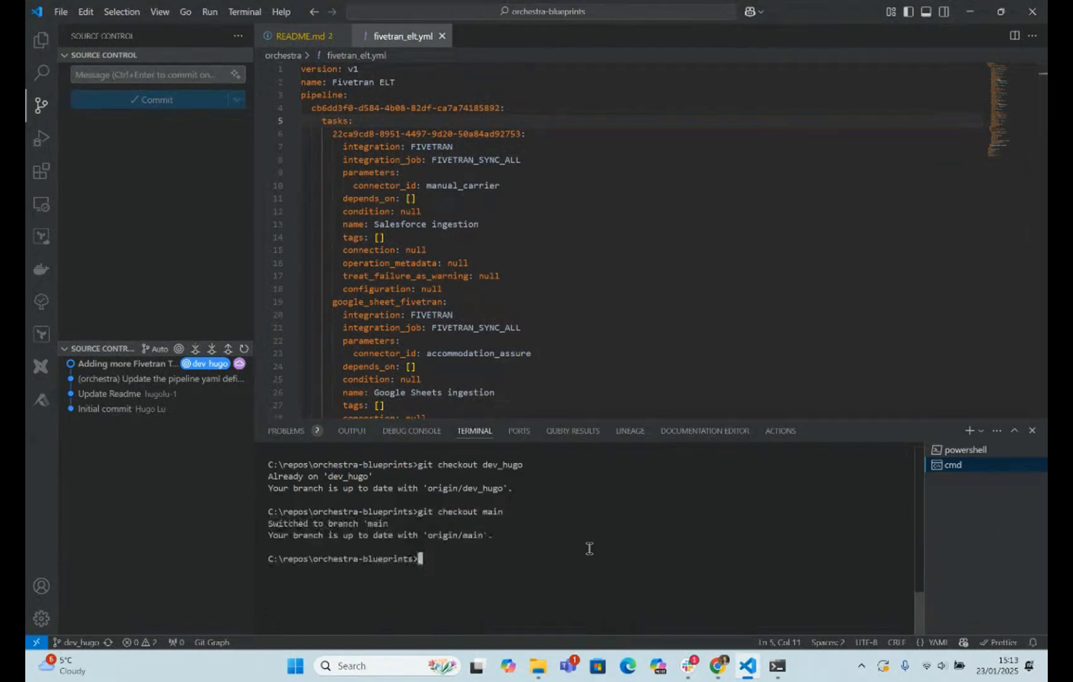
text(git pull)
key(Return)
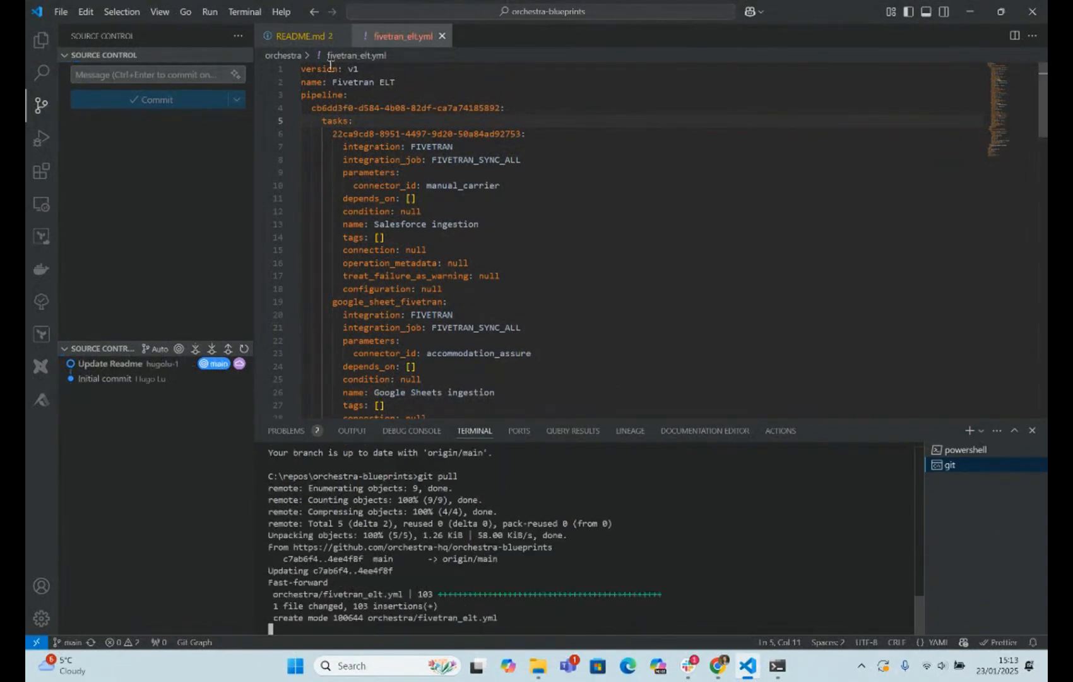
- Open fivetran_elt.yml from the orchestra folder and look through the merged pipeline definition
click(41, 40)
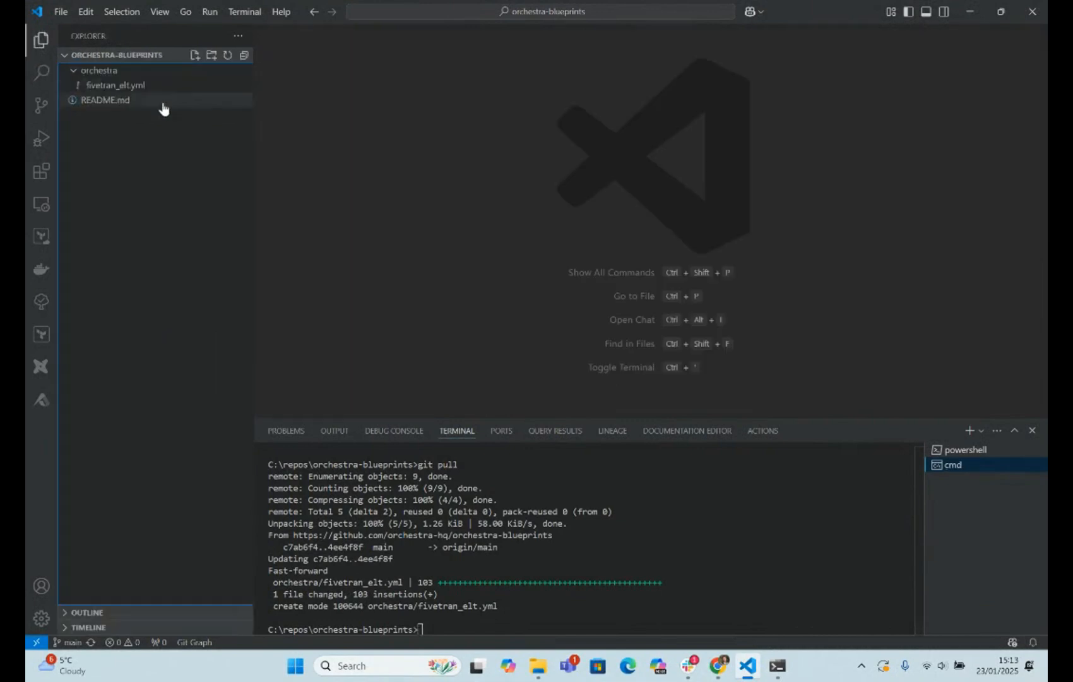
click(104, 85)
scroll(410, 204, down, 15)
scroll(410, 204, down, 7)
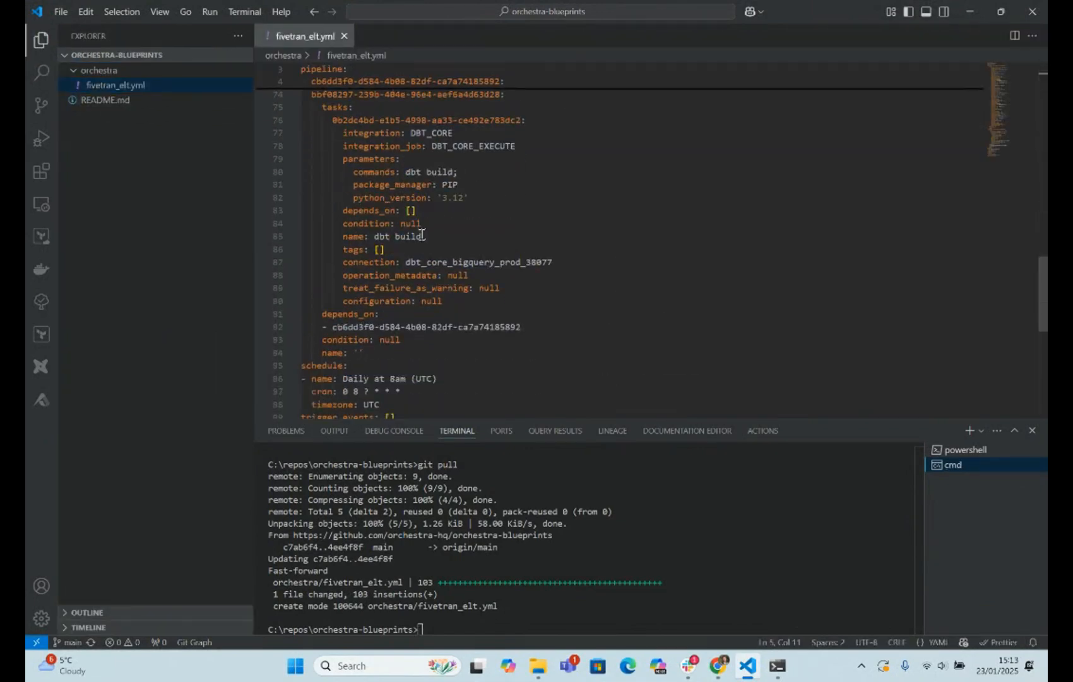
- Switch back to the Orchestra pipeline in Chrome and show its version on the main branch
key(alt+Tab)
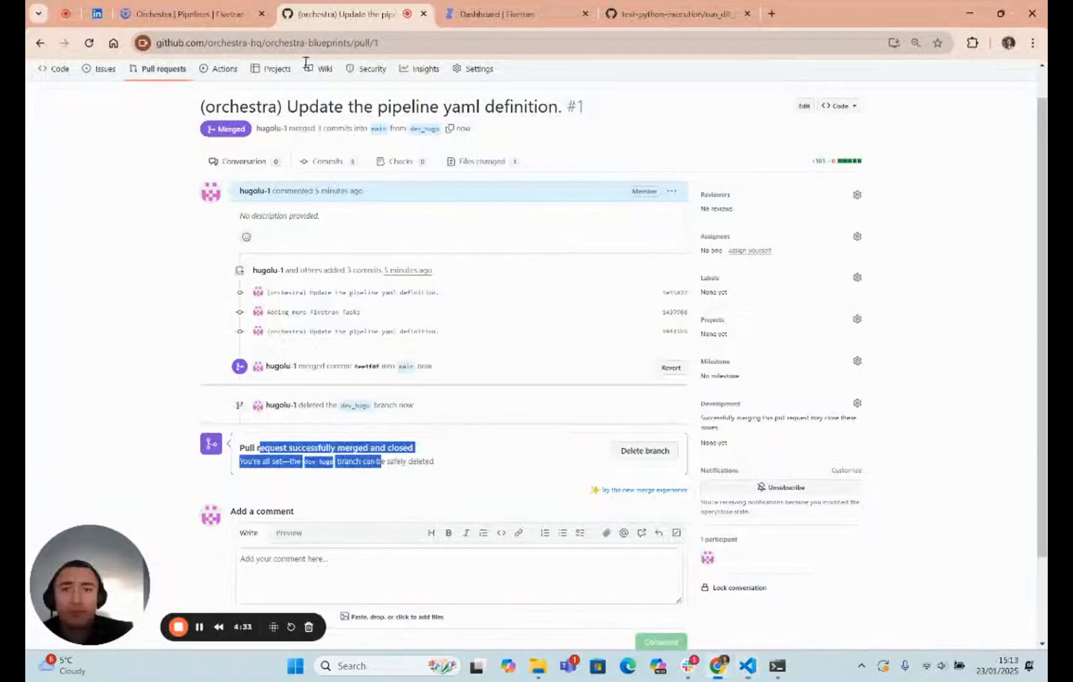
click(183, 14)
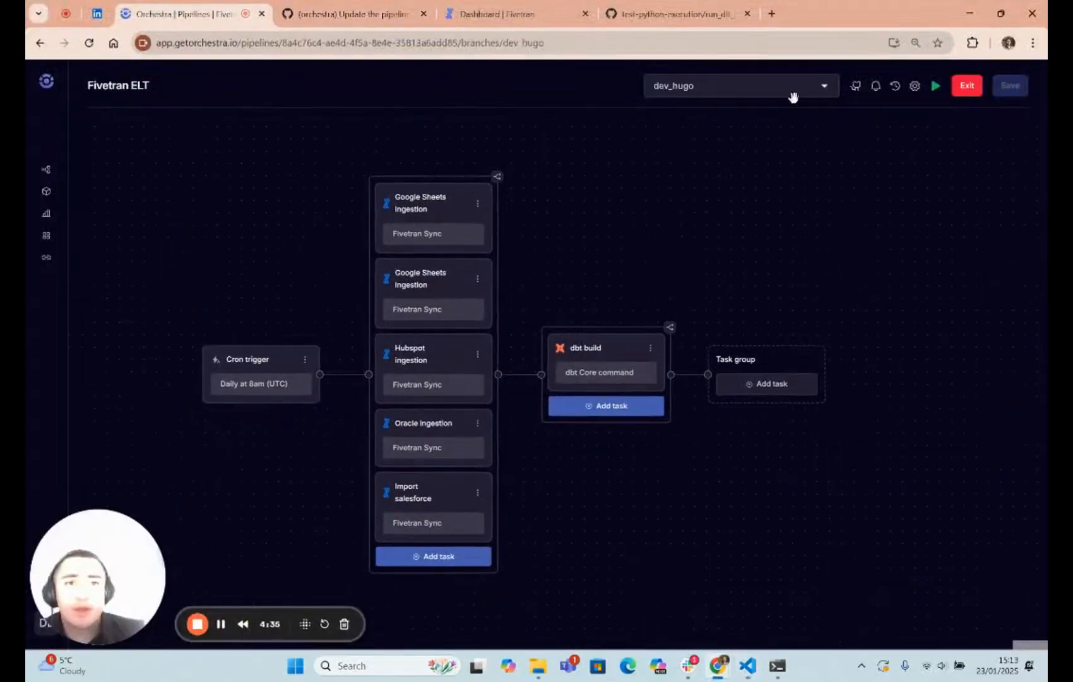
click(779, 93)
click(688, 173)
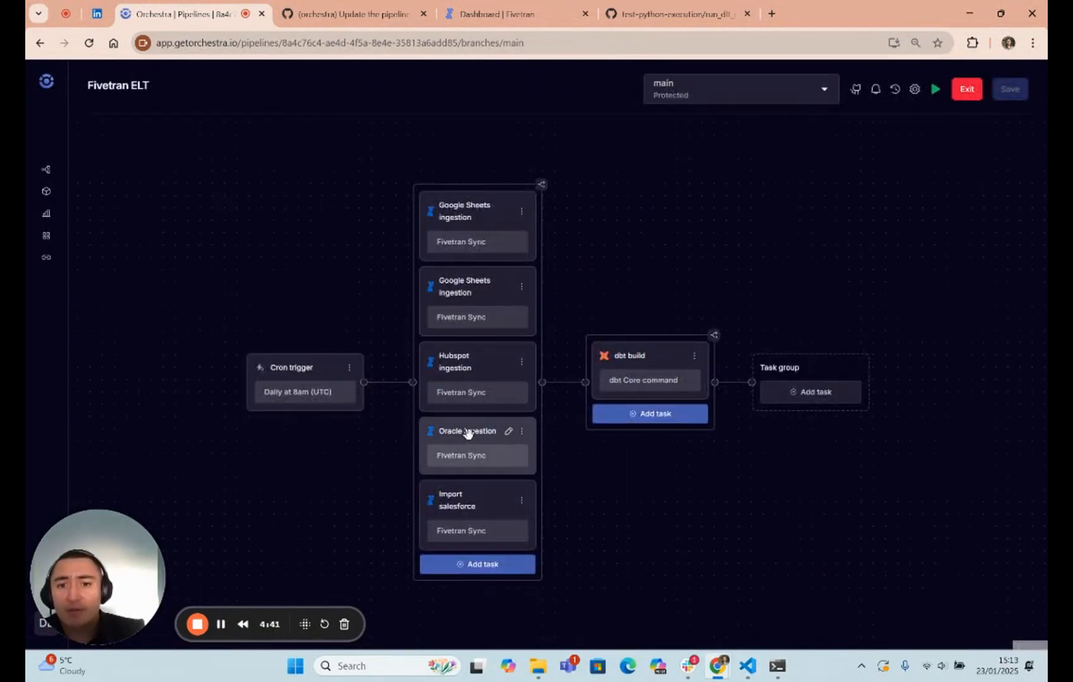
drag(633, 273, 624, 265)
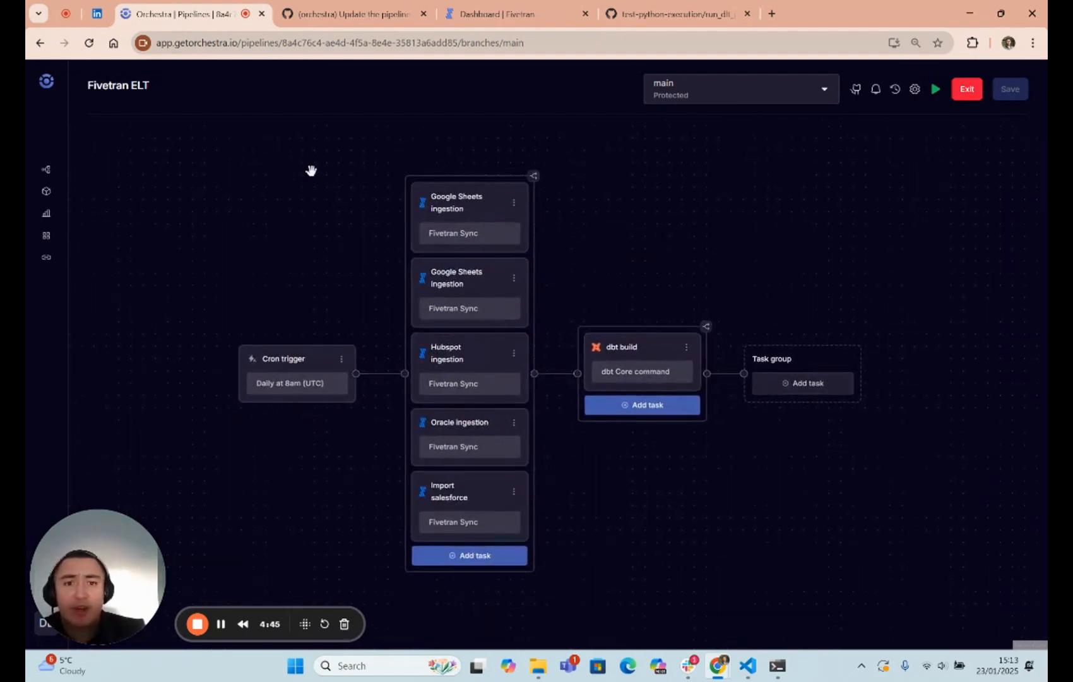
drag(663, 228, 637, 228)
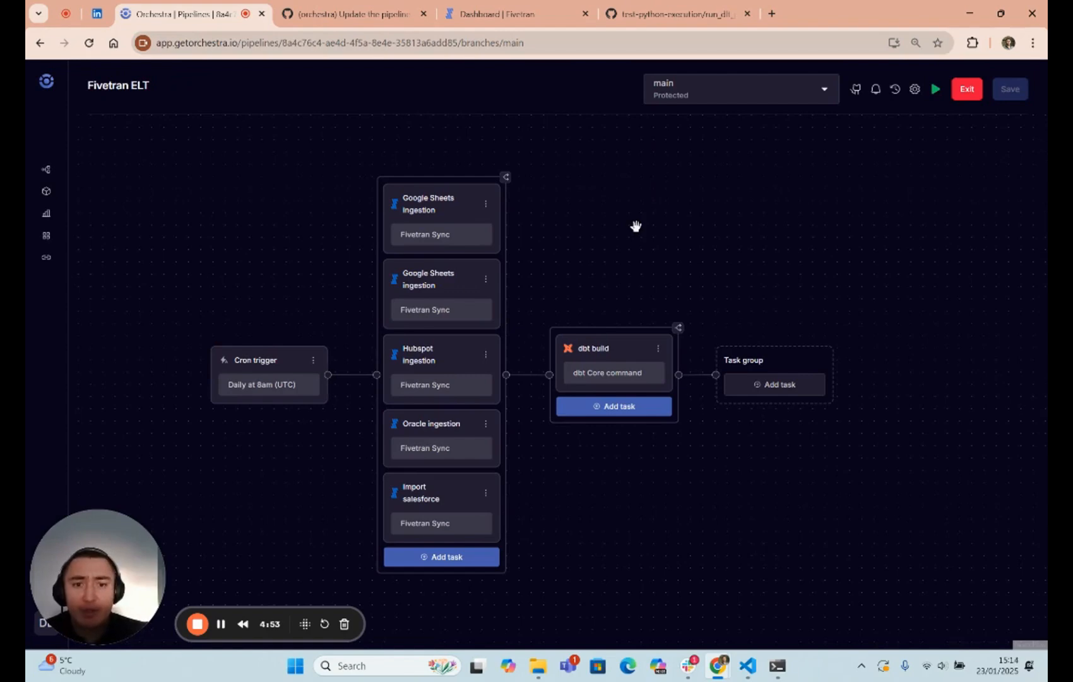
drag(679, 269, 688, 266)
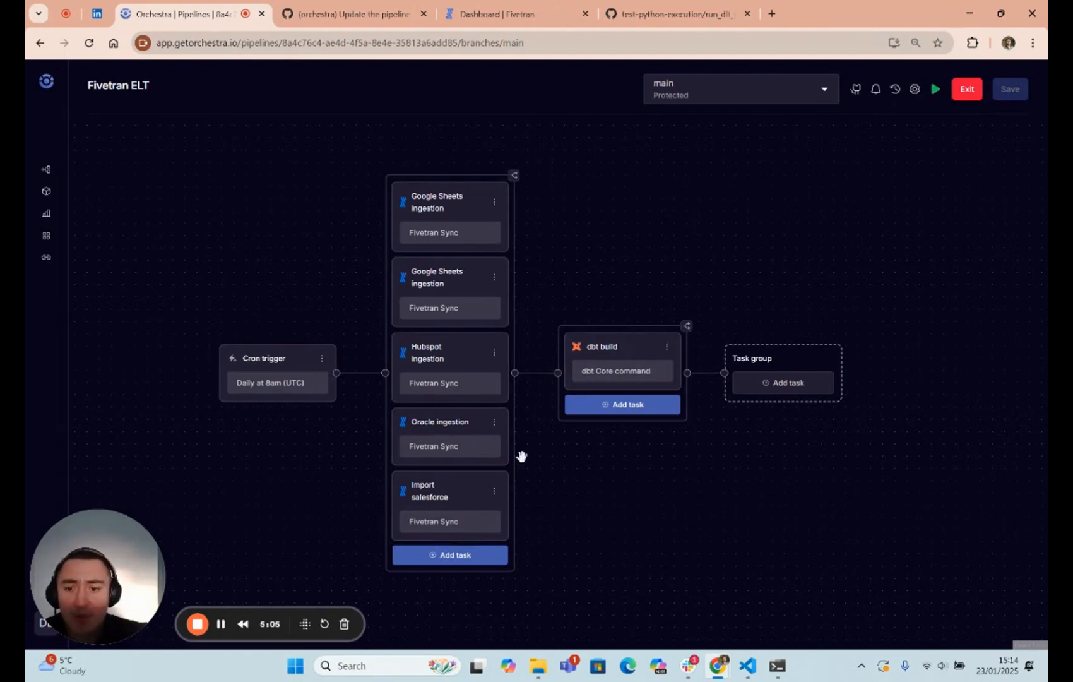
click(198, 624)
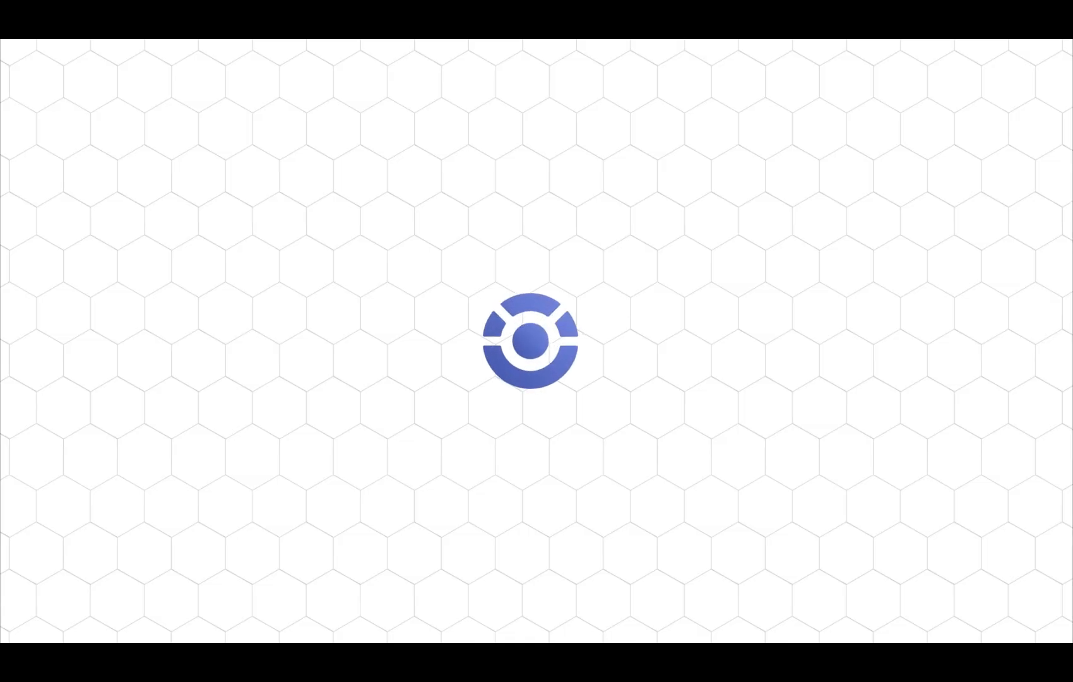